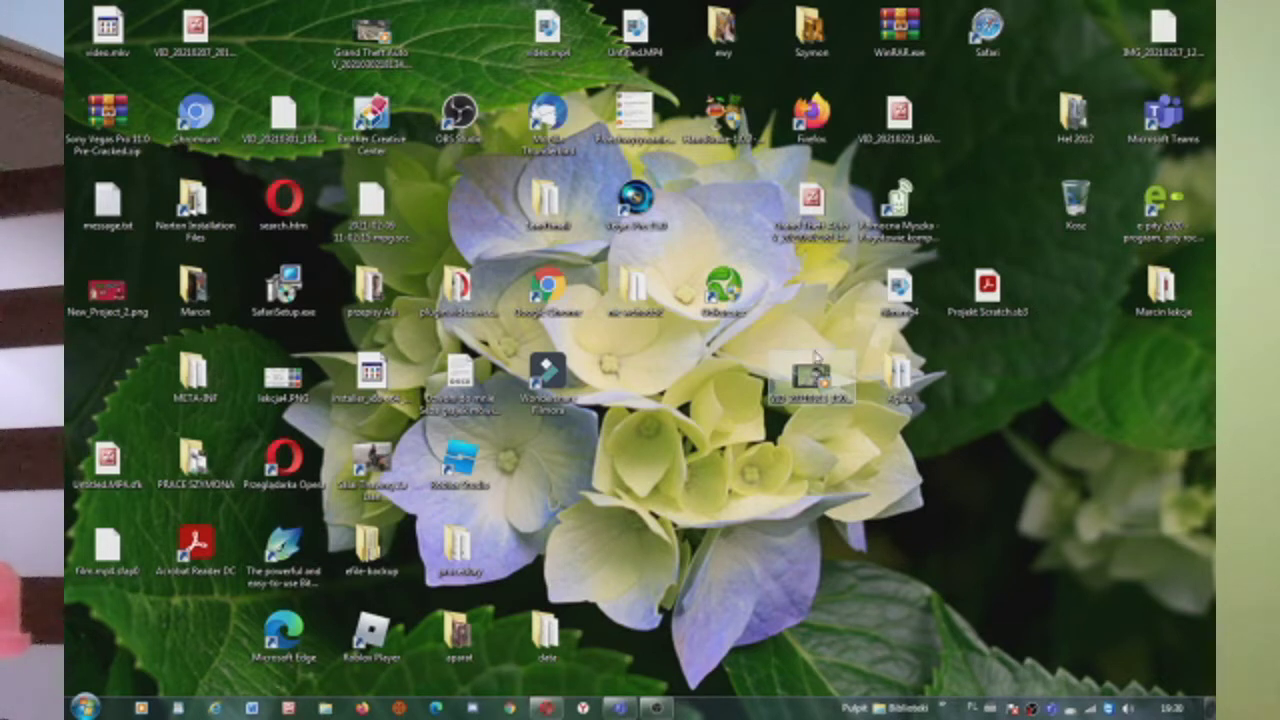
{"action": "left_click", "coordinate": [656, 708]}
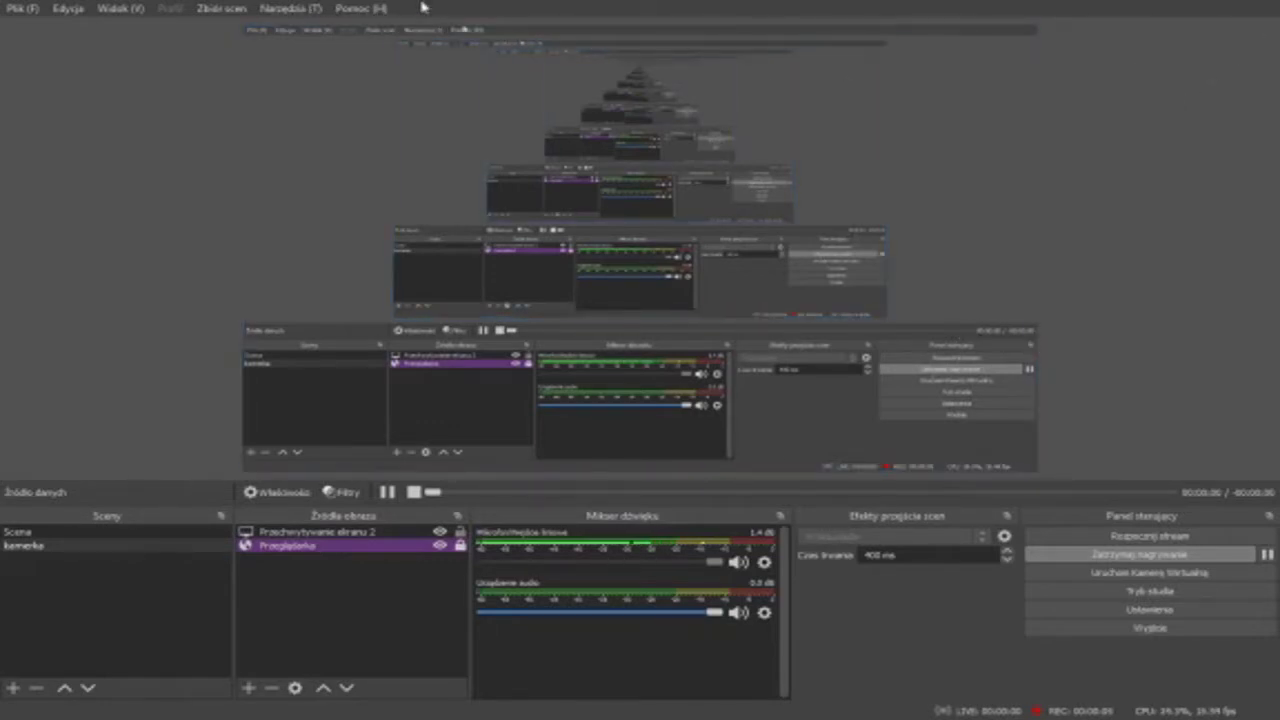
{"action": "double_click", "coordinate": [584, 7]}
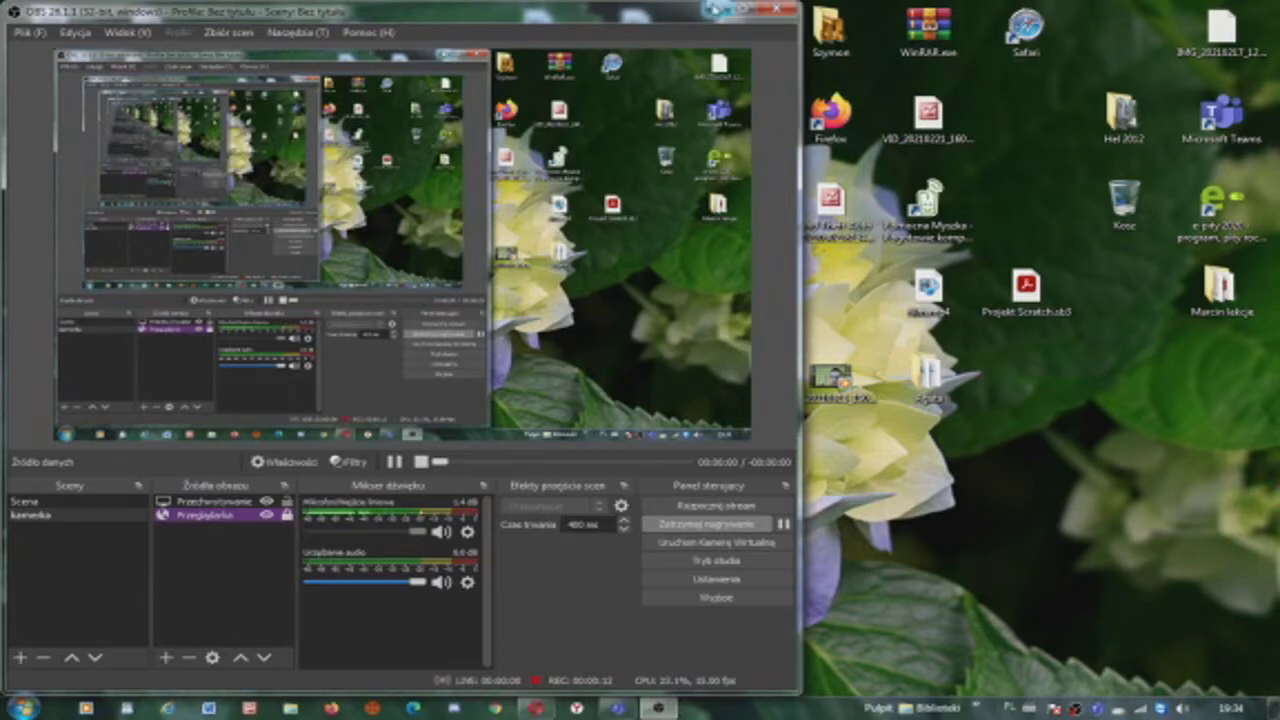
{"action": "left_click", "coordinate": [713, 9]}
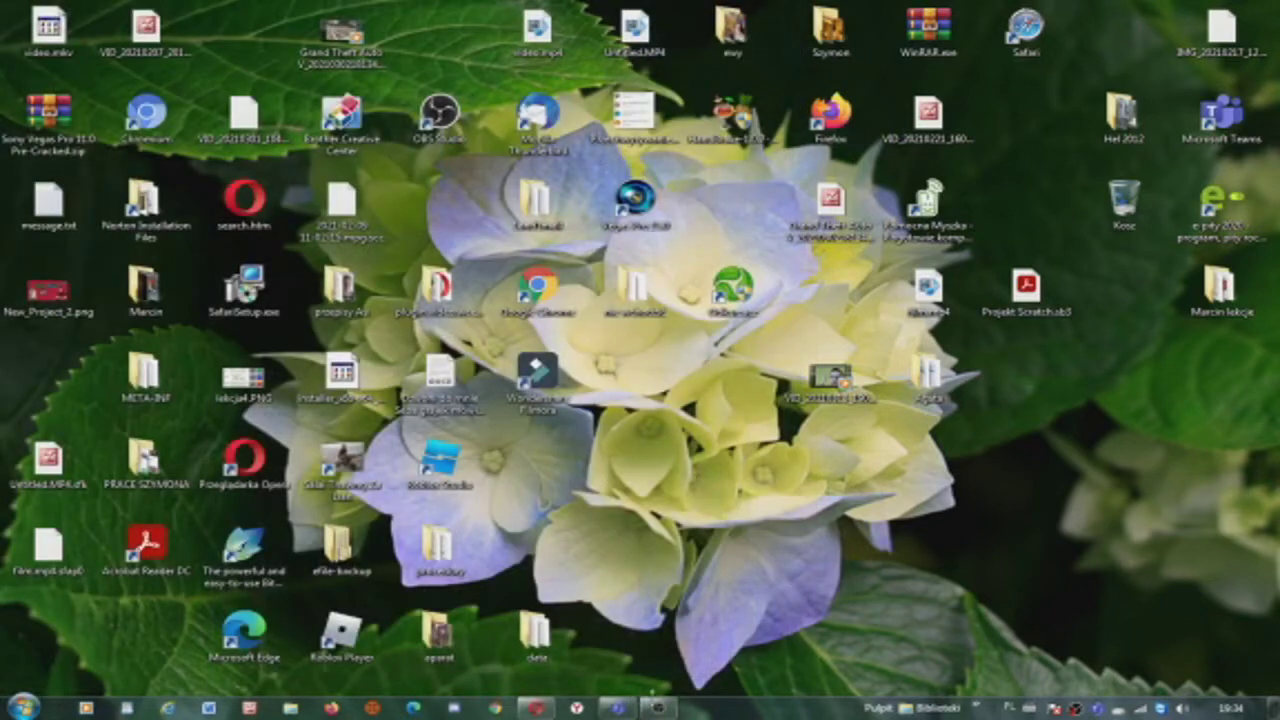
{"action": "left_click", "coordinate": [657, 708]}
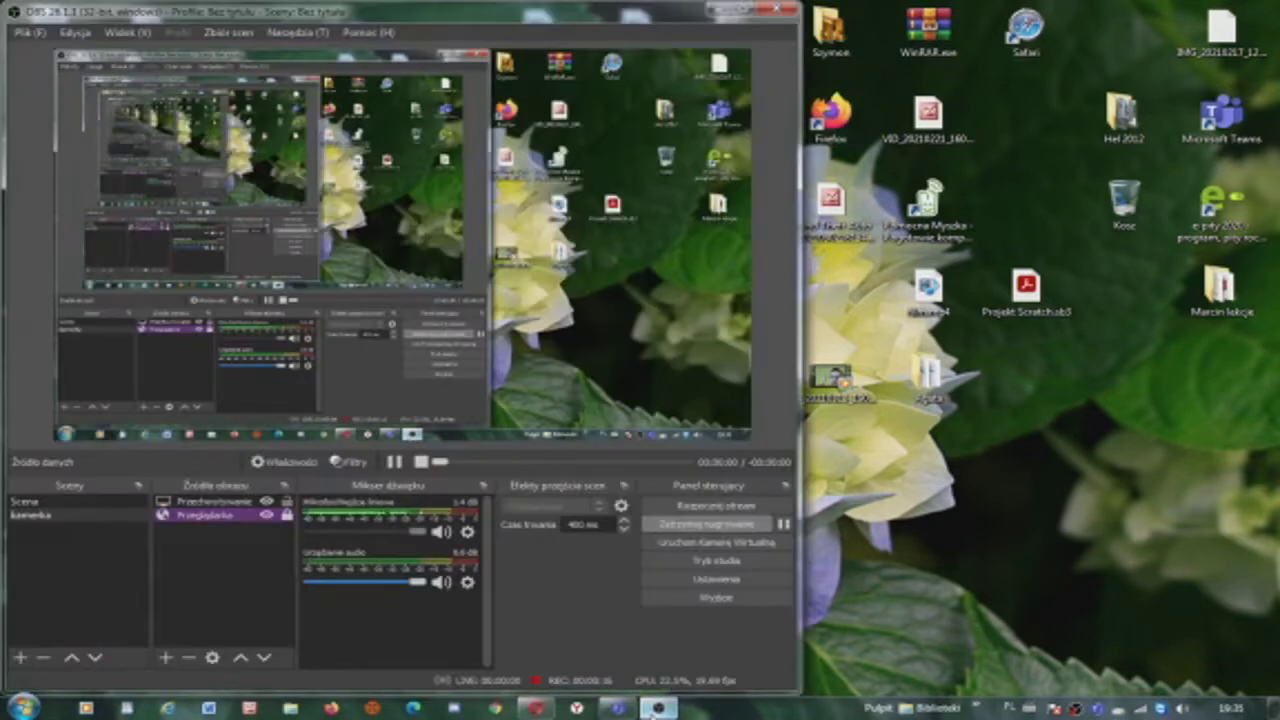
{"action": "left_click", "coordinate": [713, 9]}
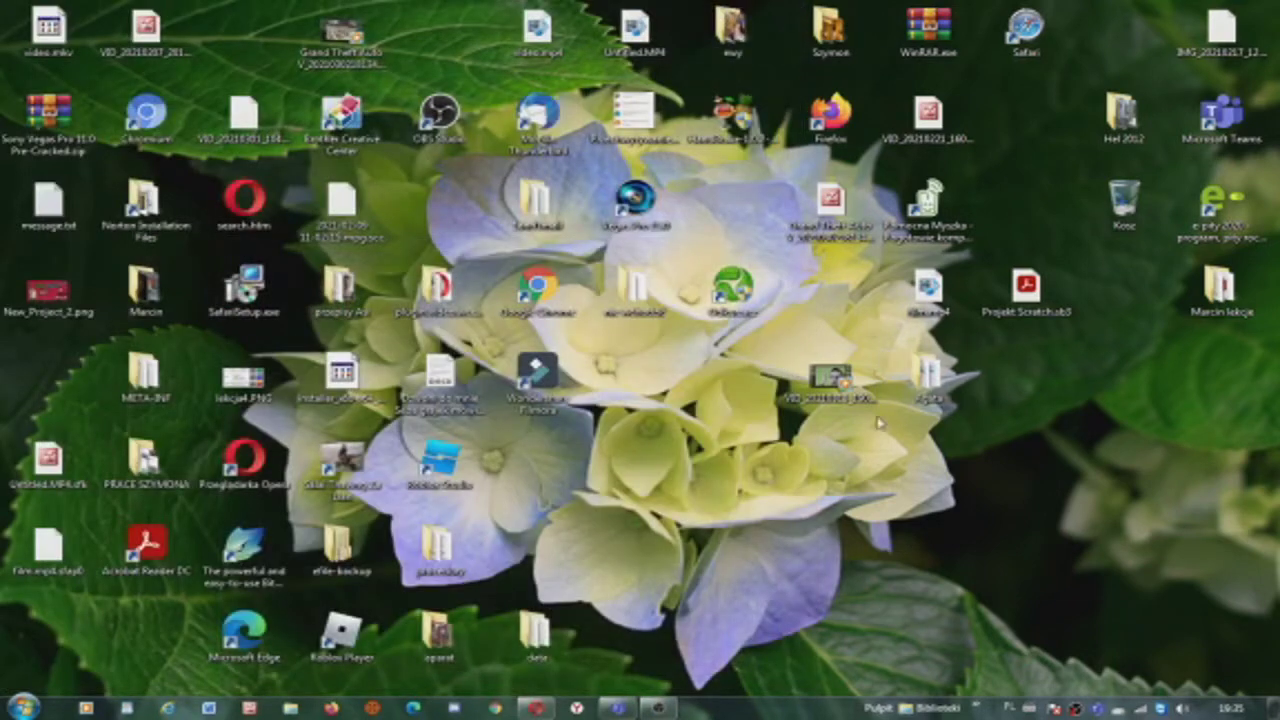
- Open the desktop clip VID_20210313_190902.mp4 in Vegas Pro 11.0 and accept the end user license agreement
{"action": "left_click_drag", "start_coordinate": [838, 385], "coordinate": [654, 212]}
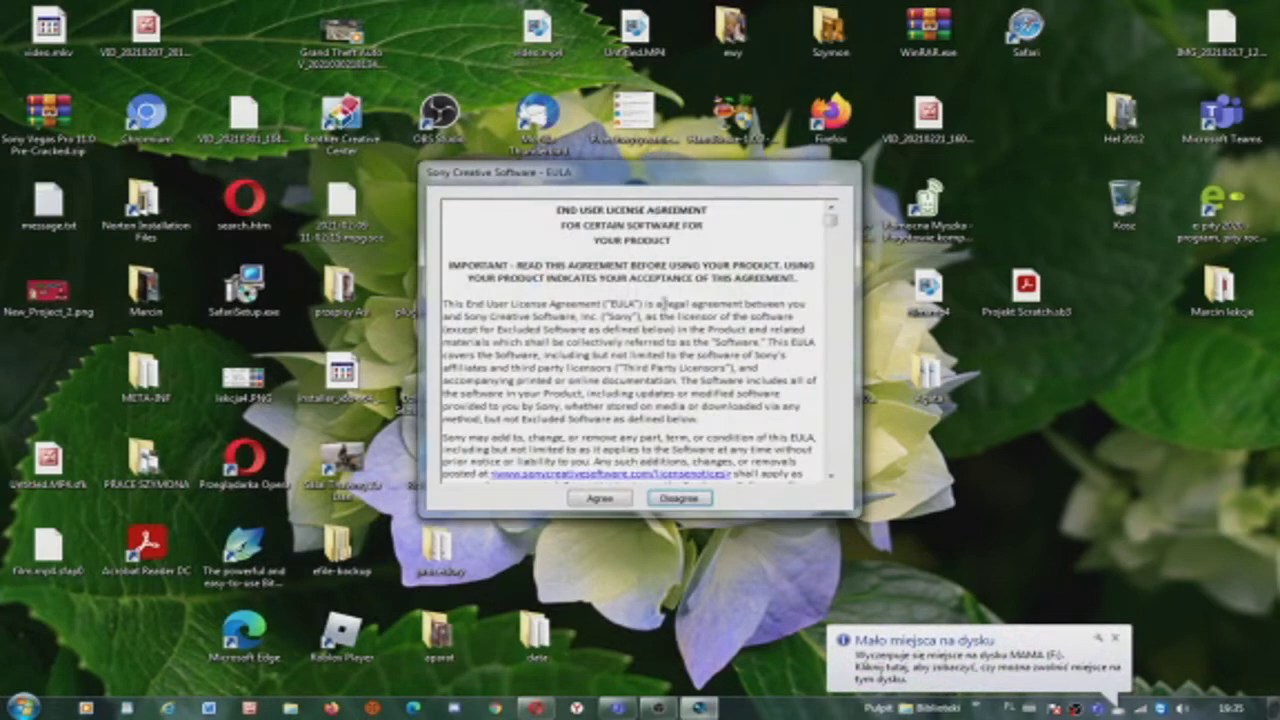
{"action": "left_click", "coordinate": [612, 500]}
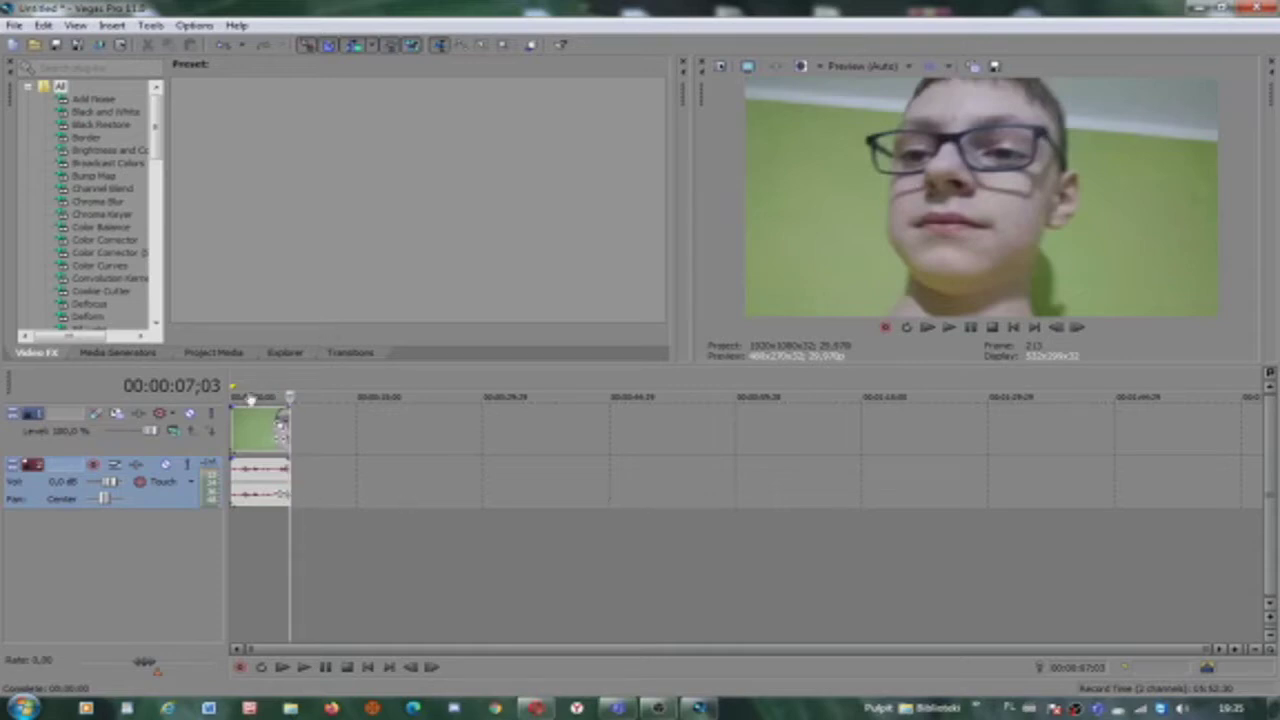
- Move the clip's video and audio onto new tracks below the existing ones and delete the emptied audio track
{"action": "left_click_drag", "start_coordinate": [253, 418], "coordinate": [238, 555]}
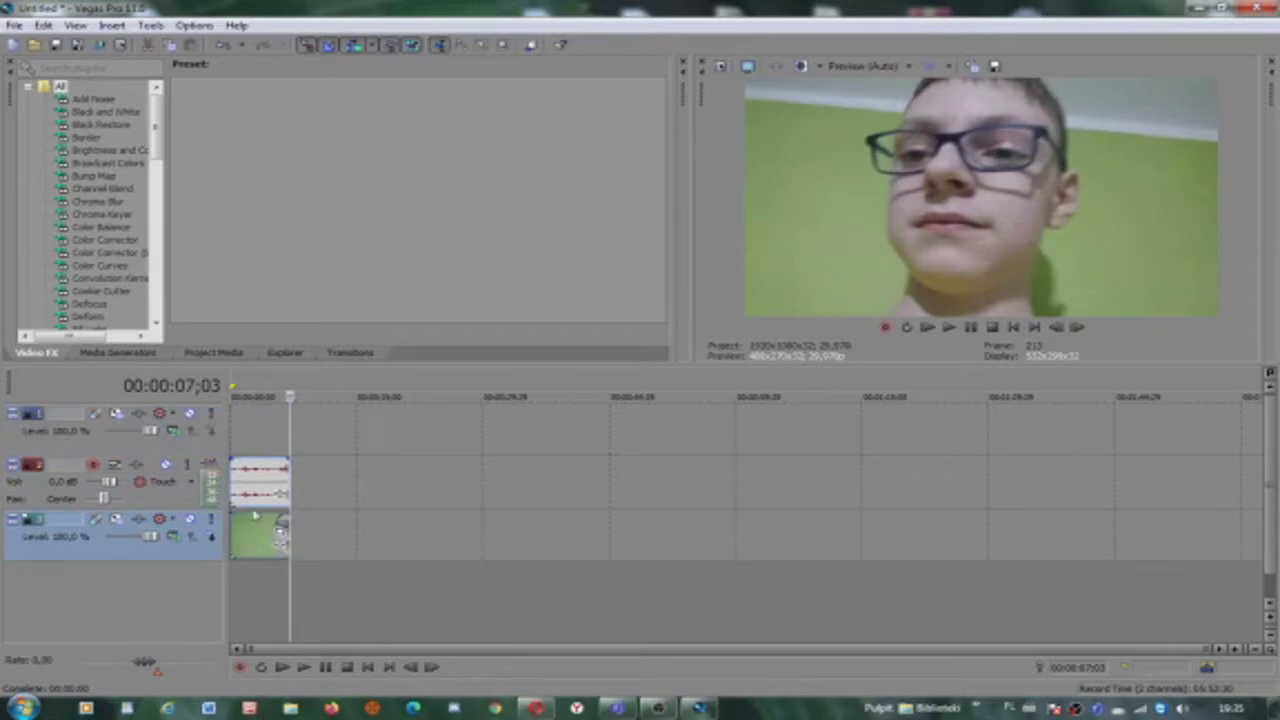
{"action": "left_click_drag", "start_coordinate": [255, 490], "coordinate": [250, 586]}
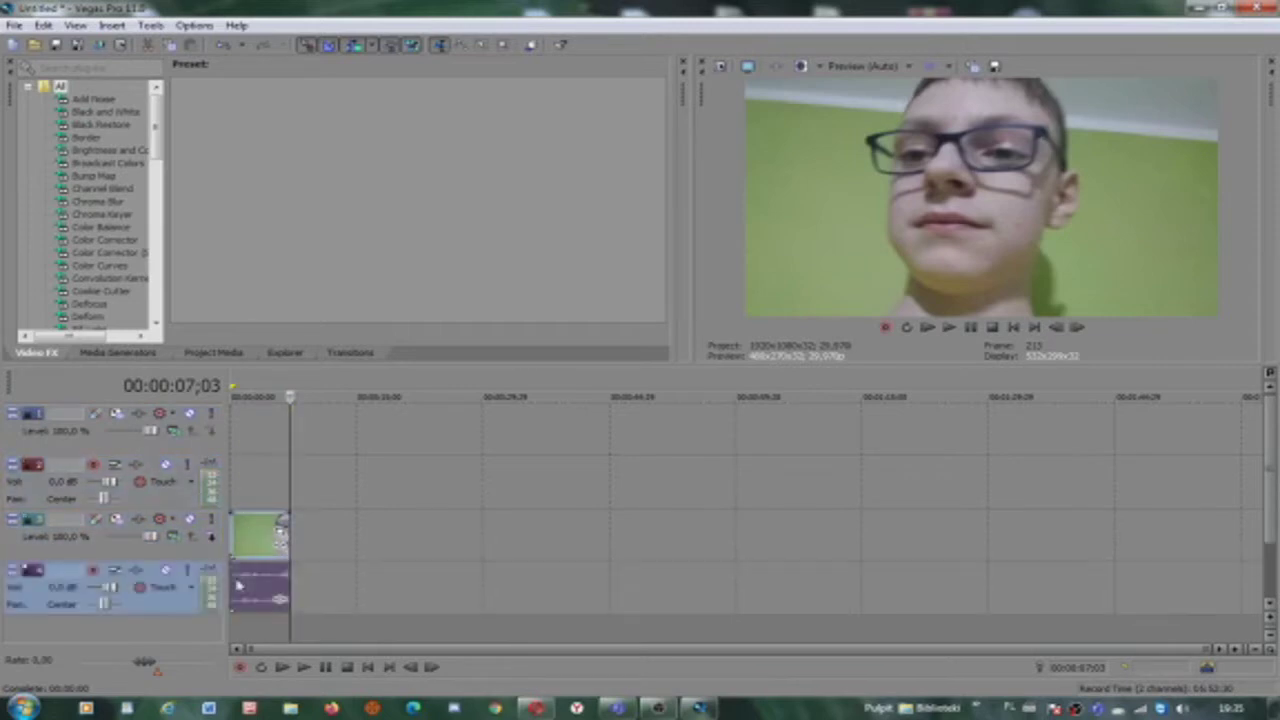
{"action": "right_click", "coordinate": [175, 500]}
{"action": "mouse_move", "coordinate": [233, 318]}
{"action": "left_click", "coordinate": [252, 231]}
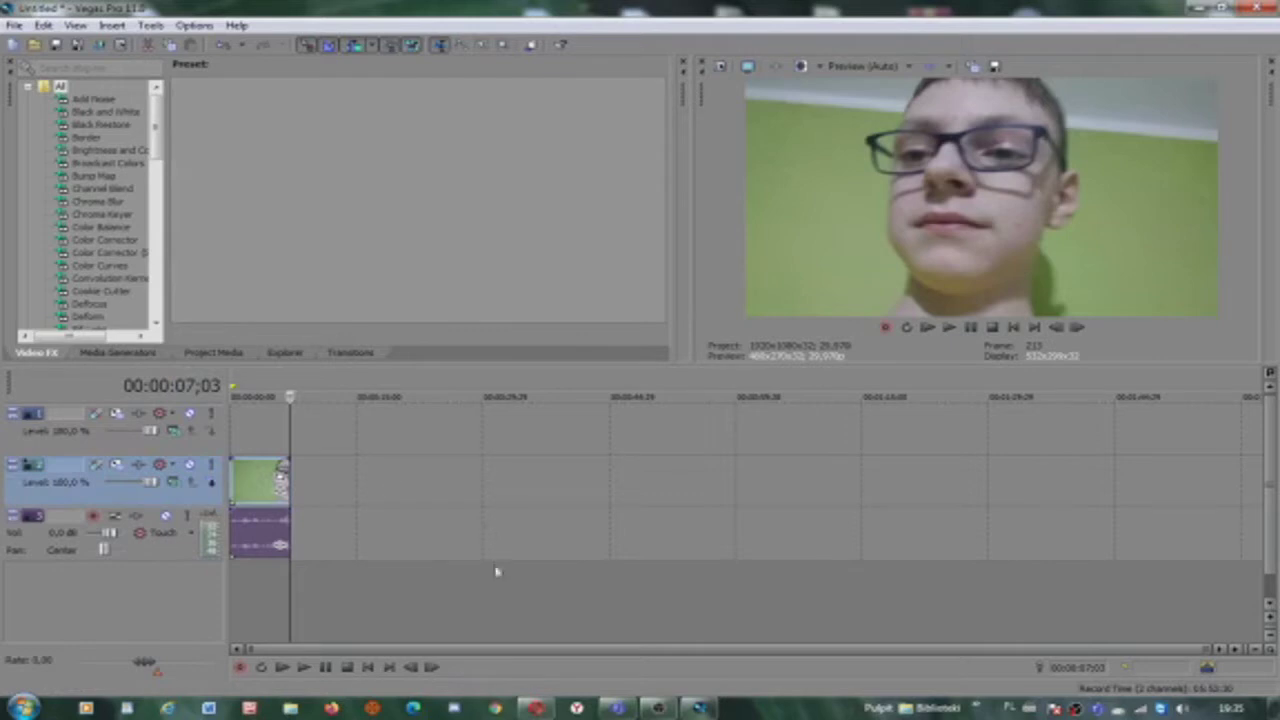
- Select the empty top video track and return the playhead to the start of the timeline
{"action": "left_click", "coordinate": [474, 596]}
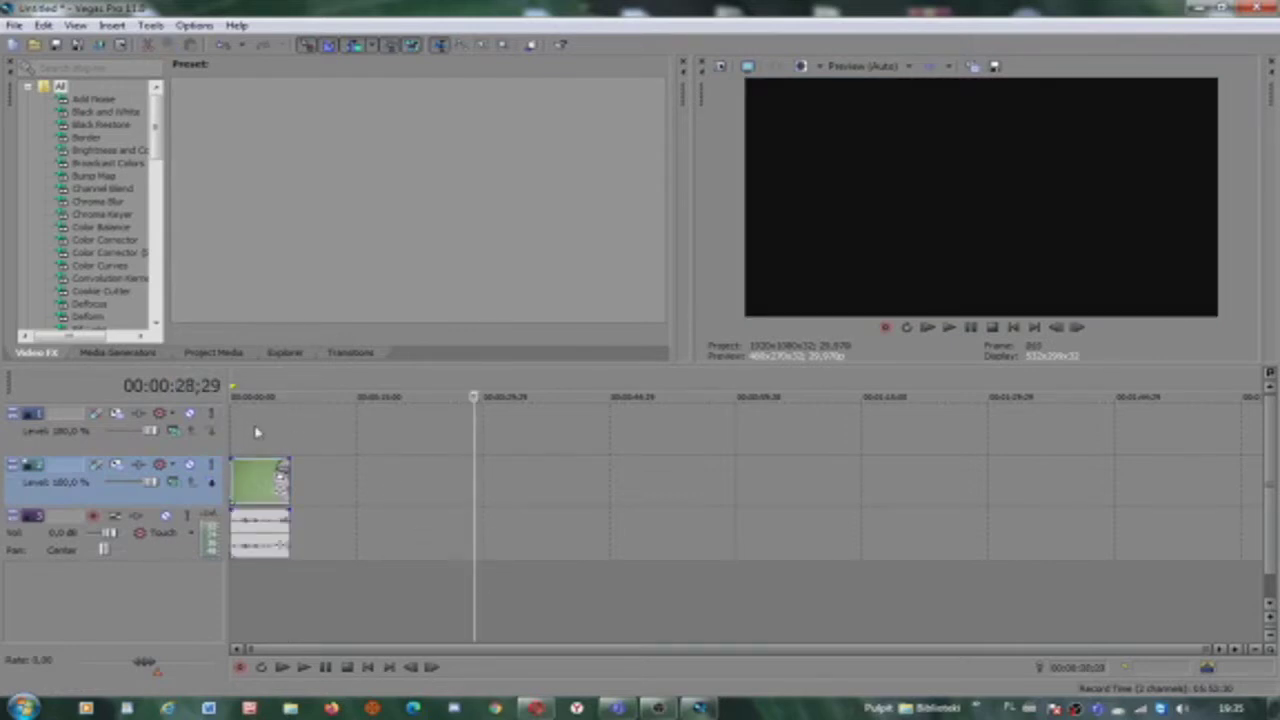
{"action": "left_click", "coordinate": [255, 432]}
{"action": "mouse_move", "coordinate": [255, 398]}
{"action": "left_mouse_down"}
{"action": "mouse_move", "coordinate": [278, 398]}
{"action": "mouse_move", "coordinate": [232, 398]}
{"action": "left_mouse_up"}
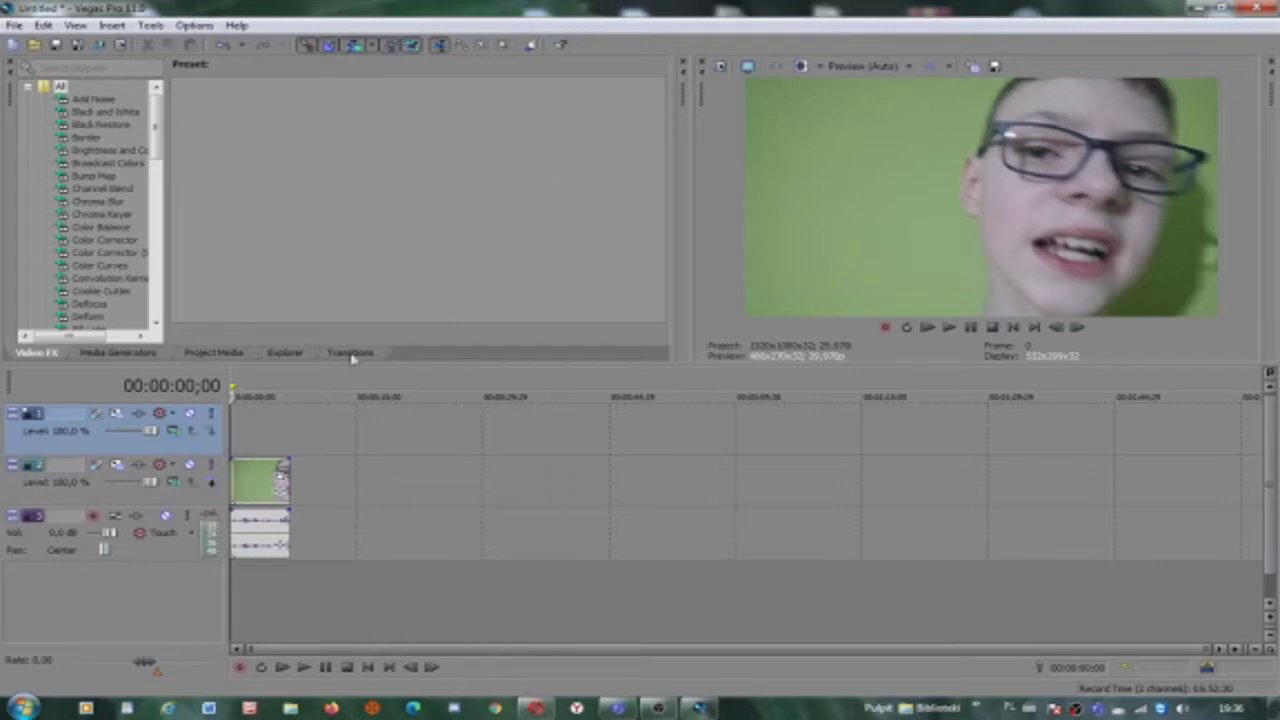
- Open the "nie wchodzić" folder on the desktop (Pulpit) in a file explorer window
{"action": "left_click", "coordinate": [290, 708]}
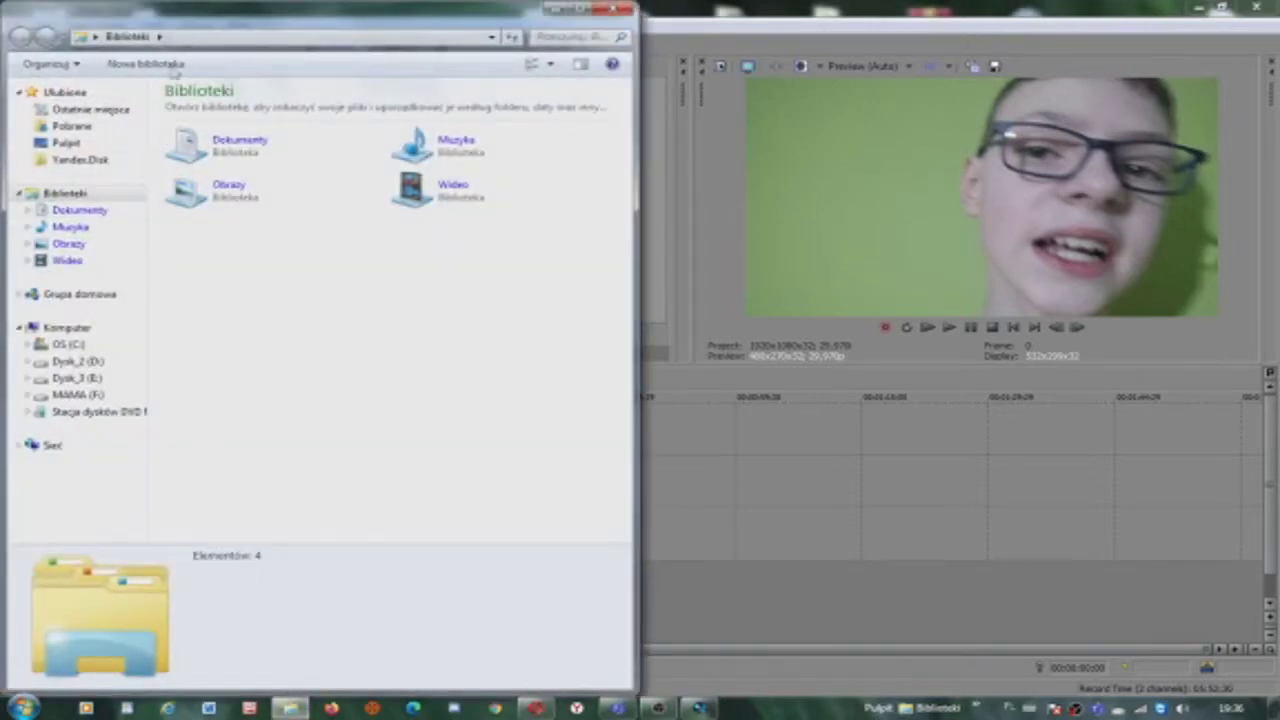
{"action": "left_click", "coordinate": [67, 143]}
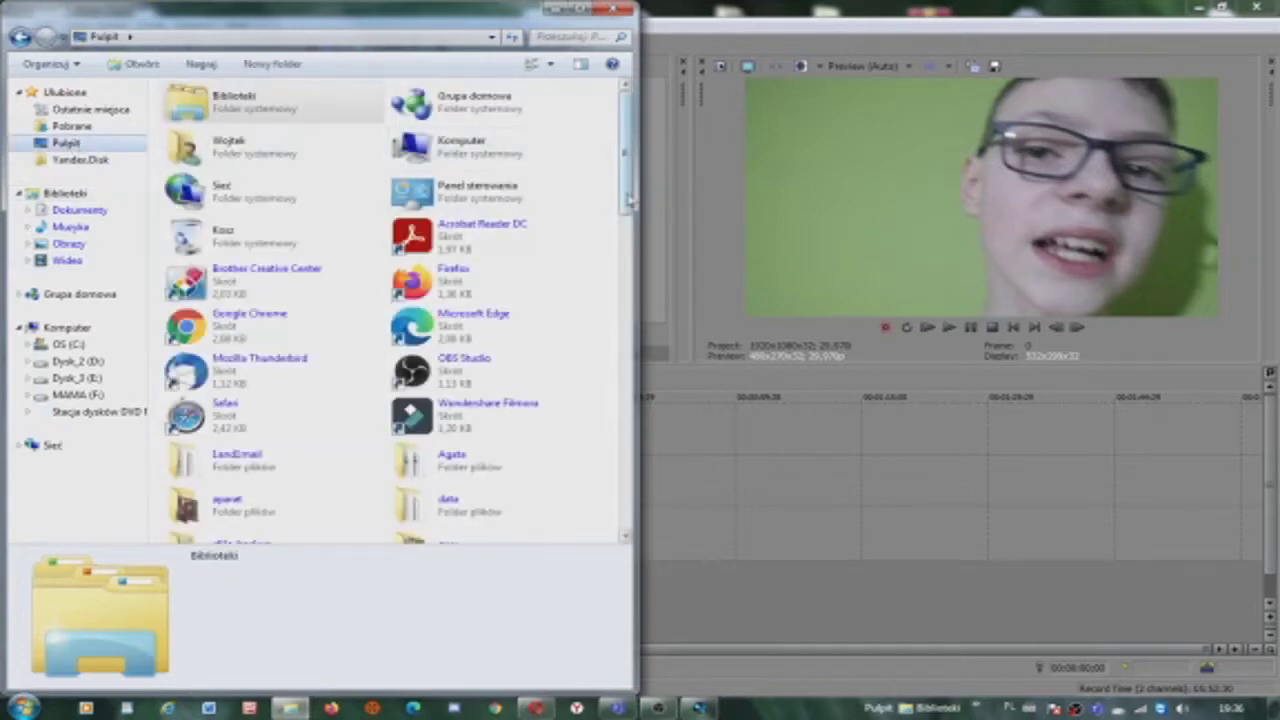
{"action": "scroll", "coordinate": [600, 210], "scroll_direction": "down", "scroll_amount": 3}
{"action": "scroll", "coordinate": [595, 242], "scroll_direction": "down", "scroll_amount": 5}
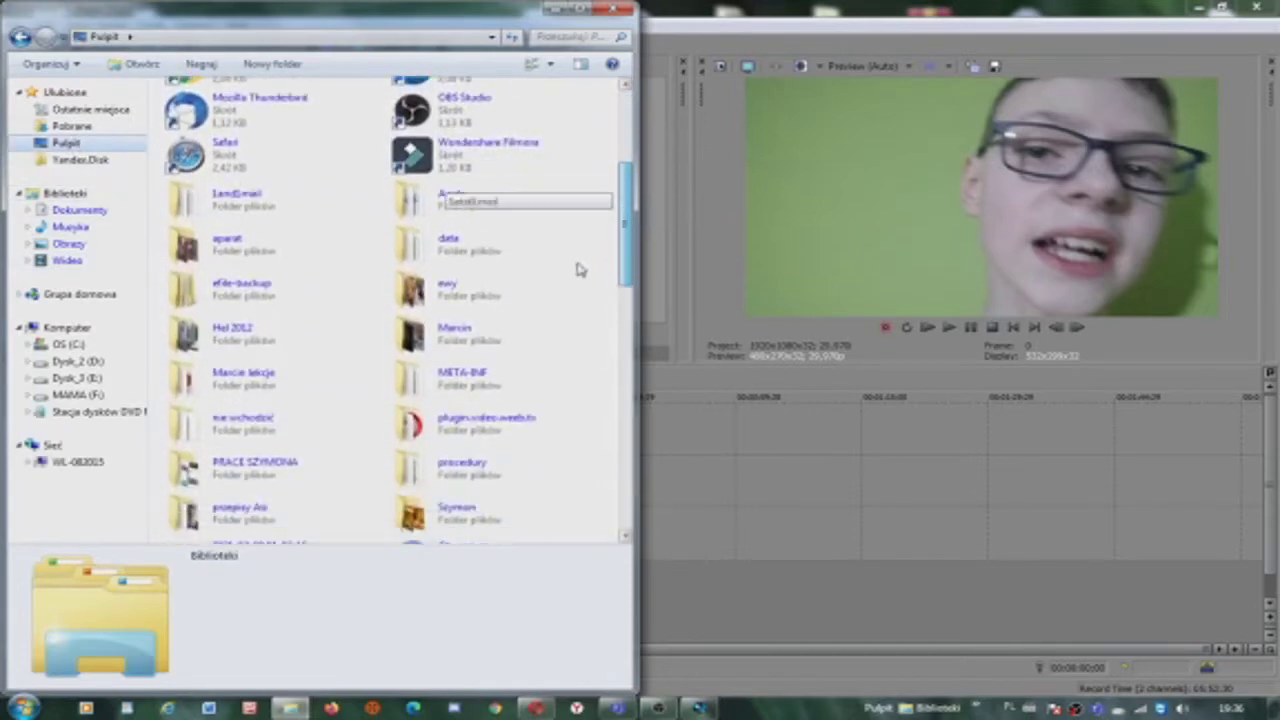
{"action": "scroll", "coordinate": [566, 289], "scroll_direction": "down", "scroll_amount": 5}
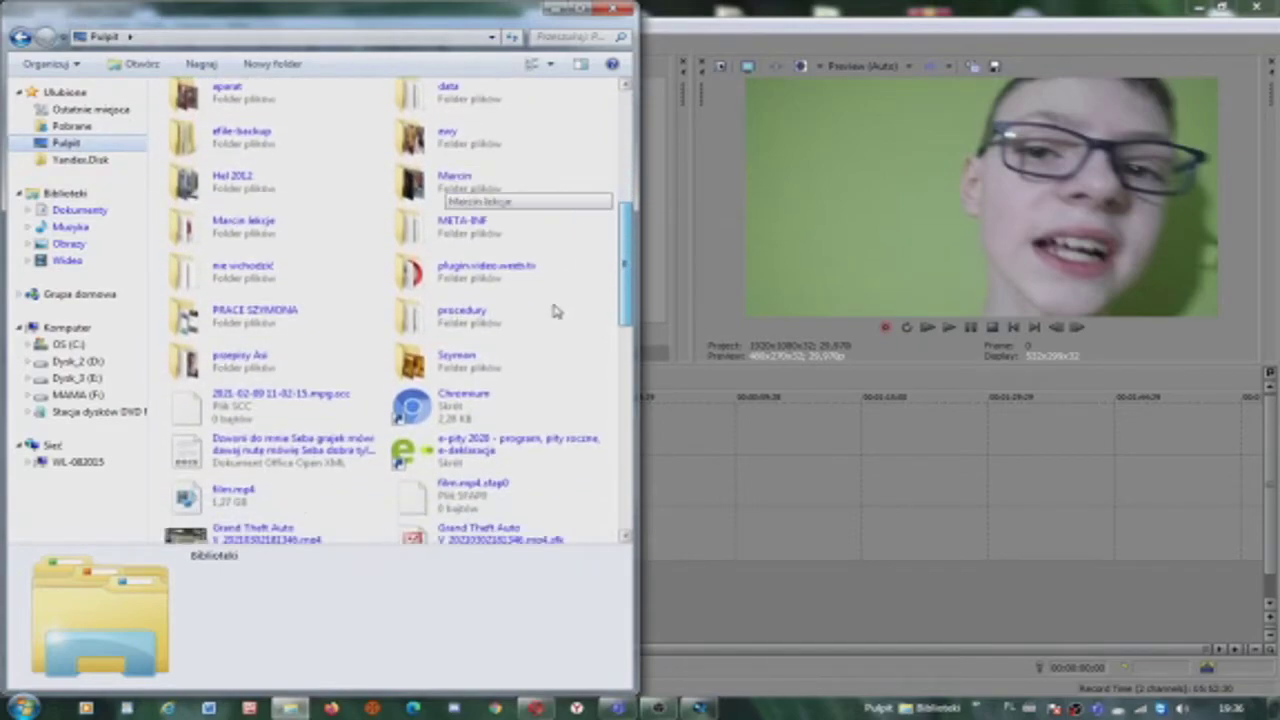
{"action": "scroll", "coordinate": [543, 355], "scroll_direction": "down", "scroll_amount": 5}
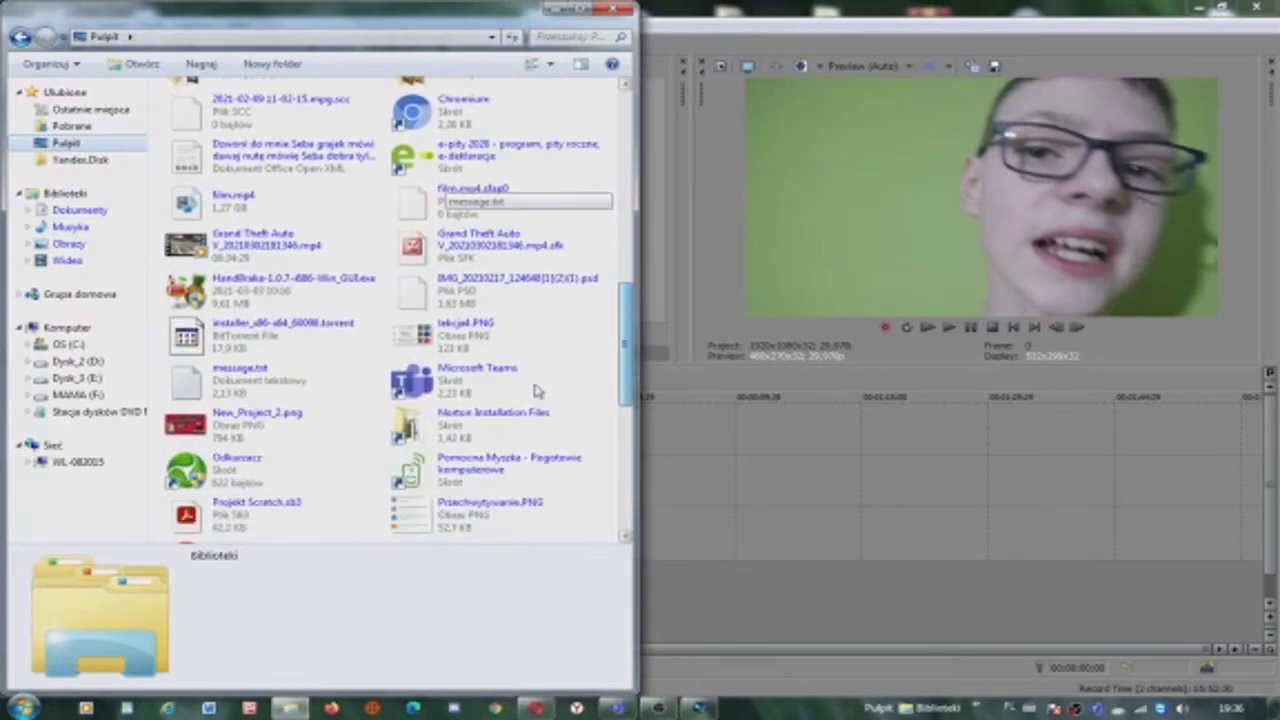
{"action": "scroll", "coordinate": [517, 418], "scroll_direction": "down", "scroll_amount": 6}
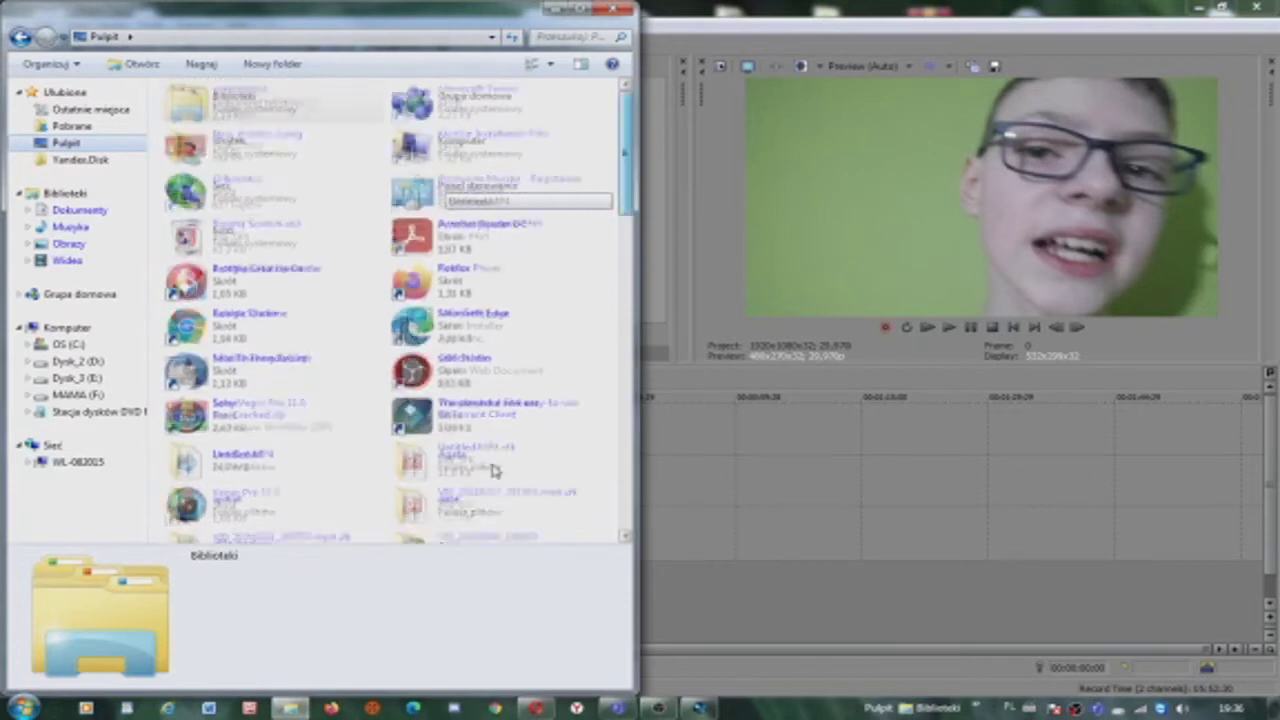
{"action": "scroll", "coordinate": [503, 486], "scroll_direction": "down", "scroll_amount": 8}
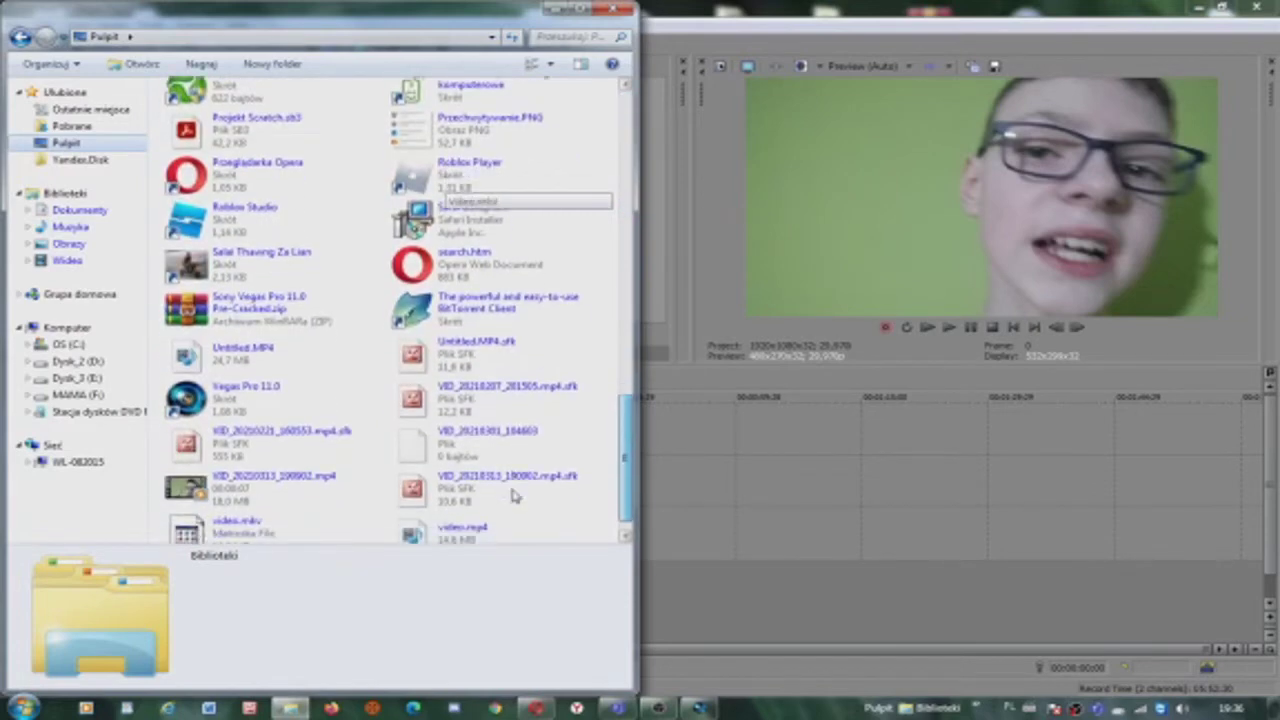
{"action": "scroll", "coordinate": [533, 320], "scroll_direction": "up", "scroll_amount": 10}
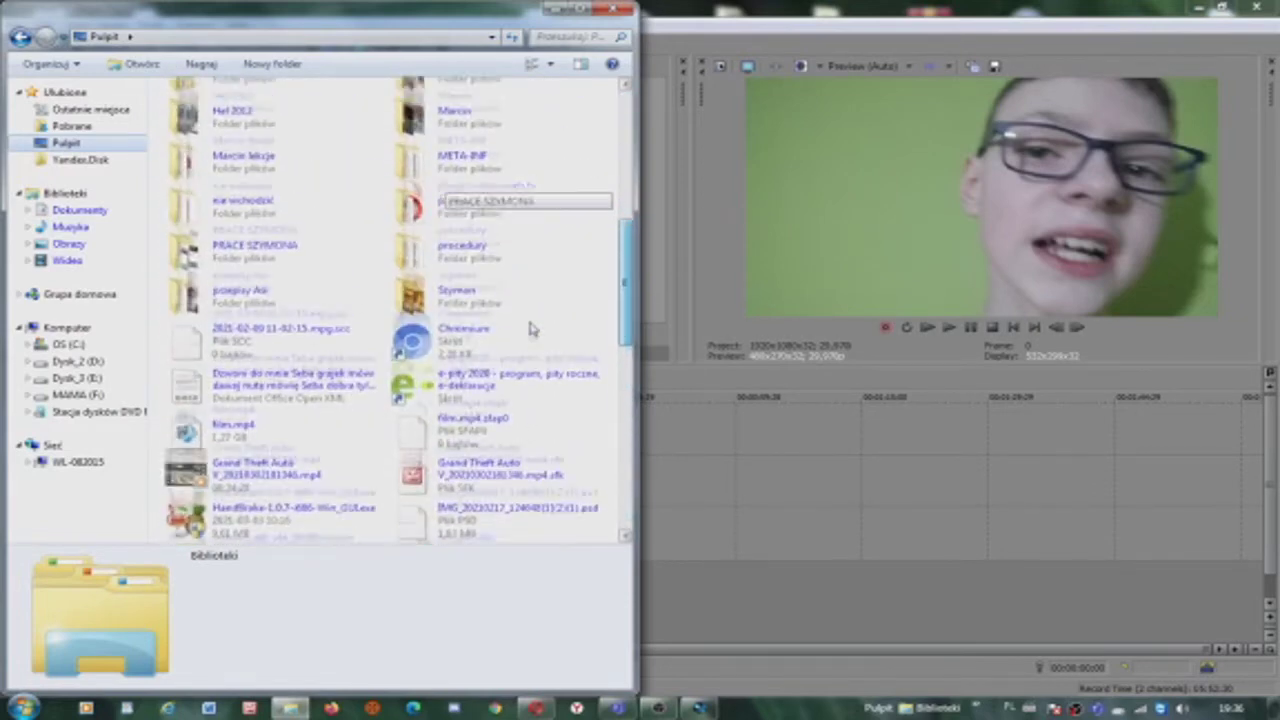
{"action": "scroll", "coordinate": [537, 300], "scroll_direction": "up", "scroll_amount": 3}
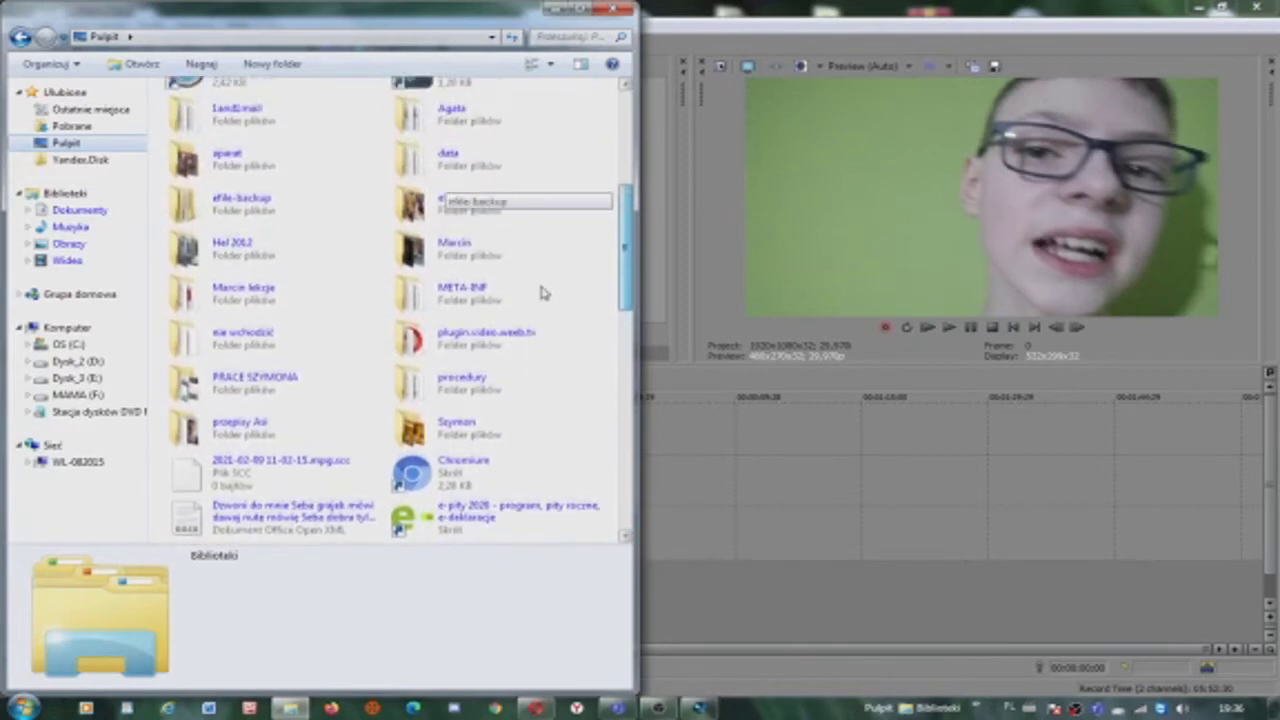
{"action": "scroll", "coordinate": [557, 270], "scroll_direction": "up", "scroll_amount": 5}
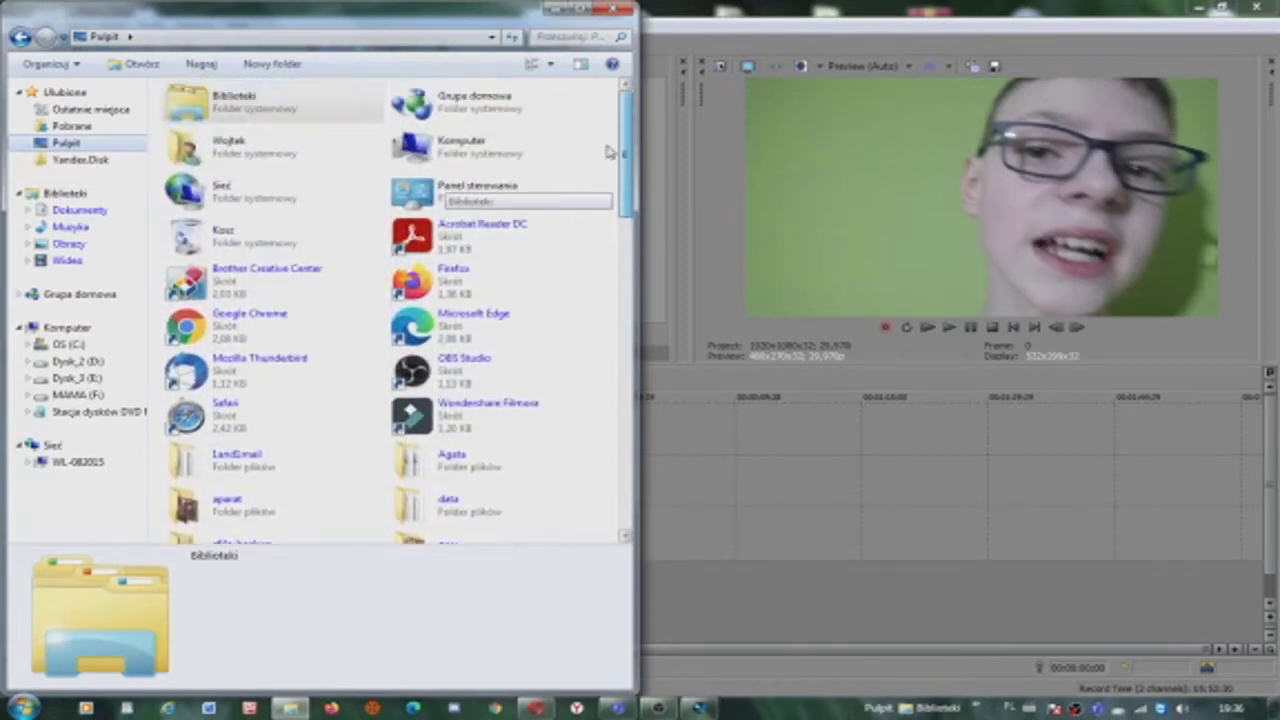
{"action": "scroll", "coordinate": [615, 200], "scroll_direction": "down", "scroll_amount": 3}
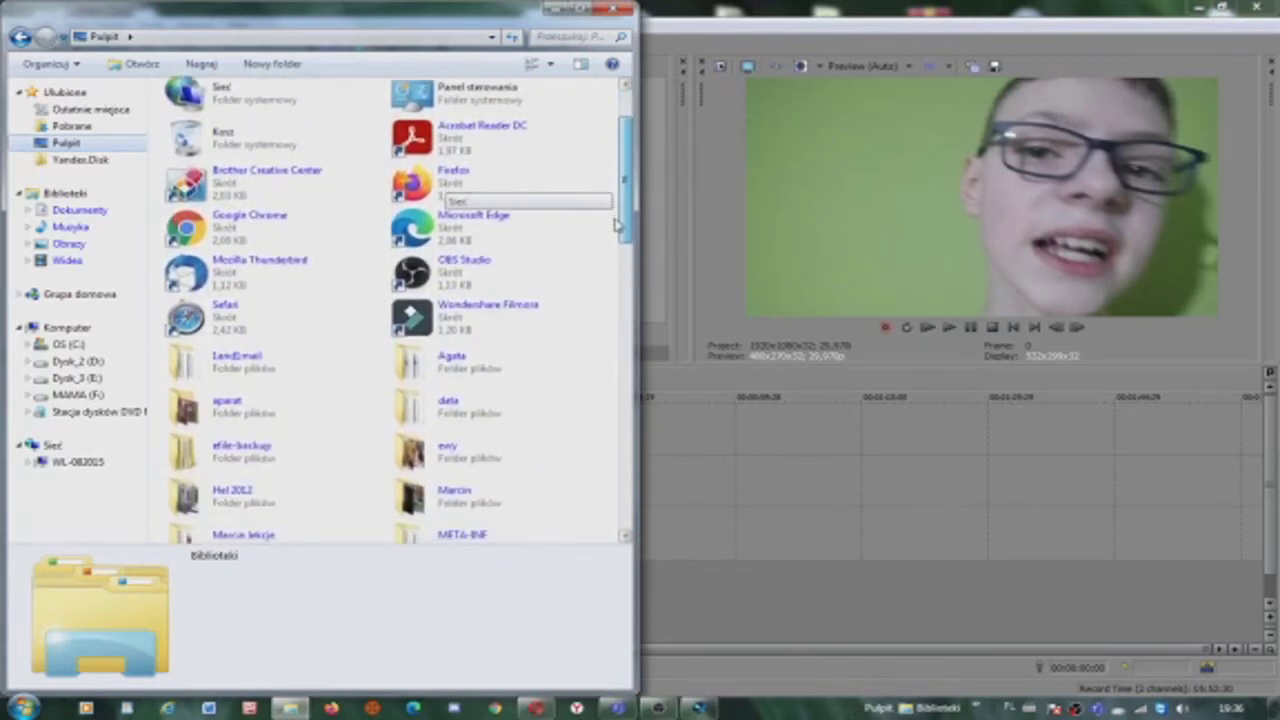
{"action": "scroll", "coordinate": [615, 235], "scroll_direction": "down", "scroll_amount": 2}
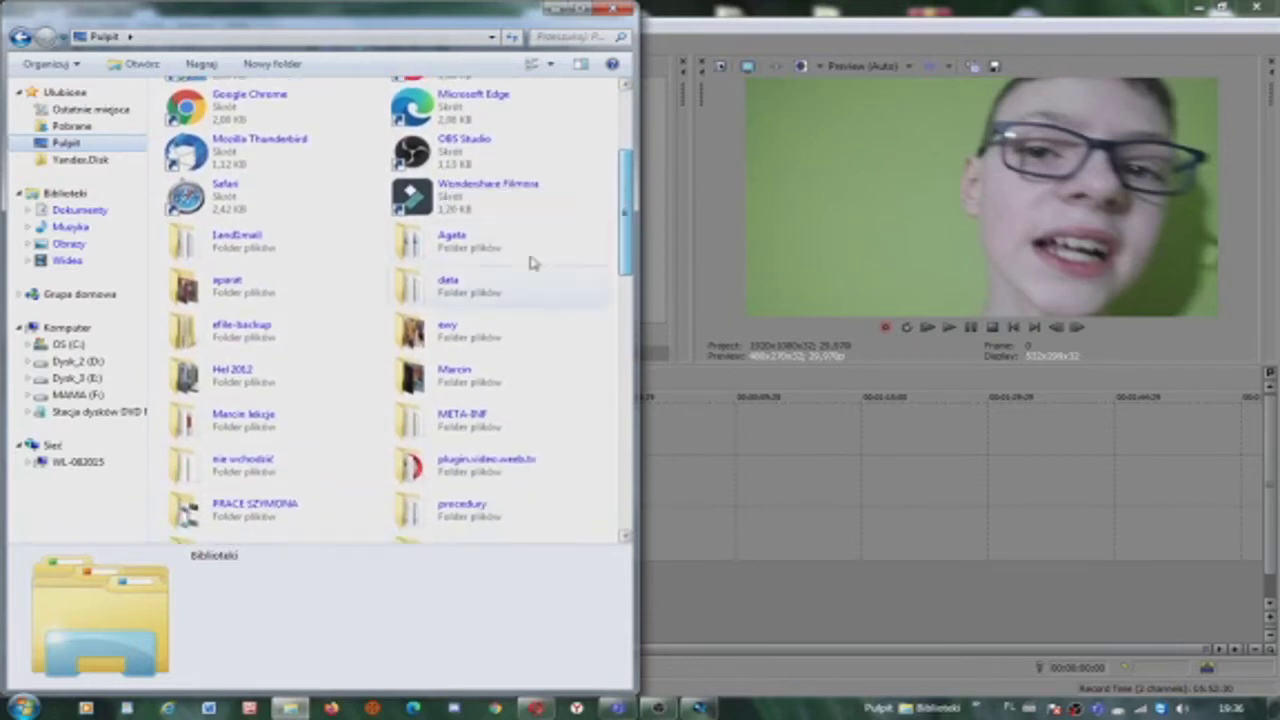
{"action": "double_click", "coordinate": [283, 465]}
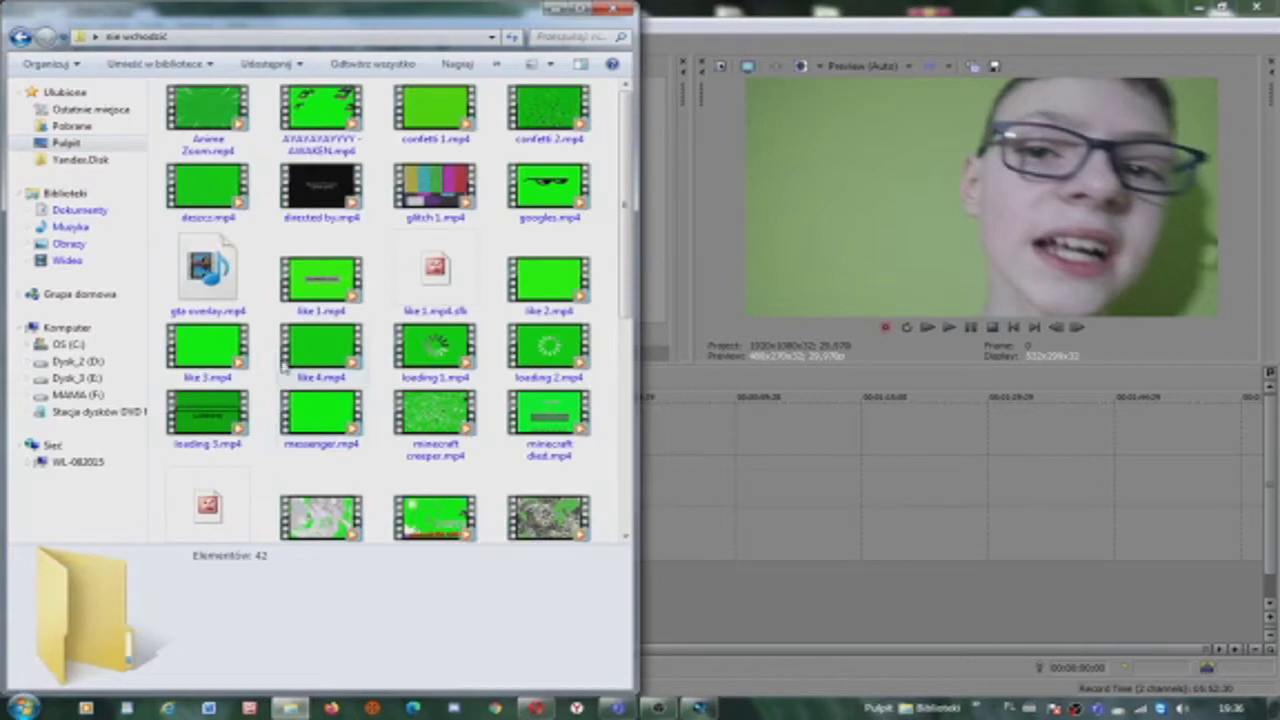
- Place subskrybuj 1.mp4 from the folder at the start of the empty top video track and delete its audio track
{"action": "left_click_drag", "start_coordinate": [404, 37], "coordinate": [1278, 314]}
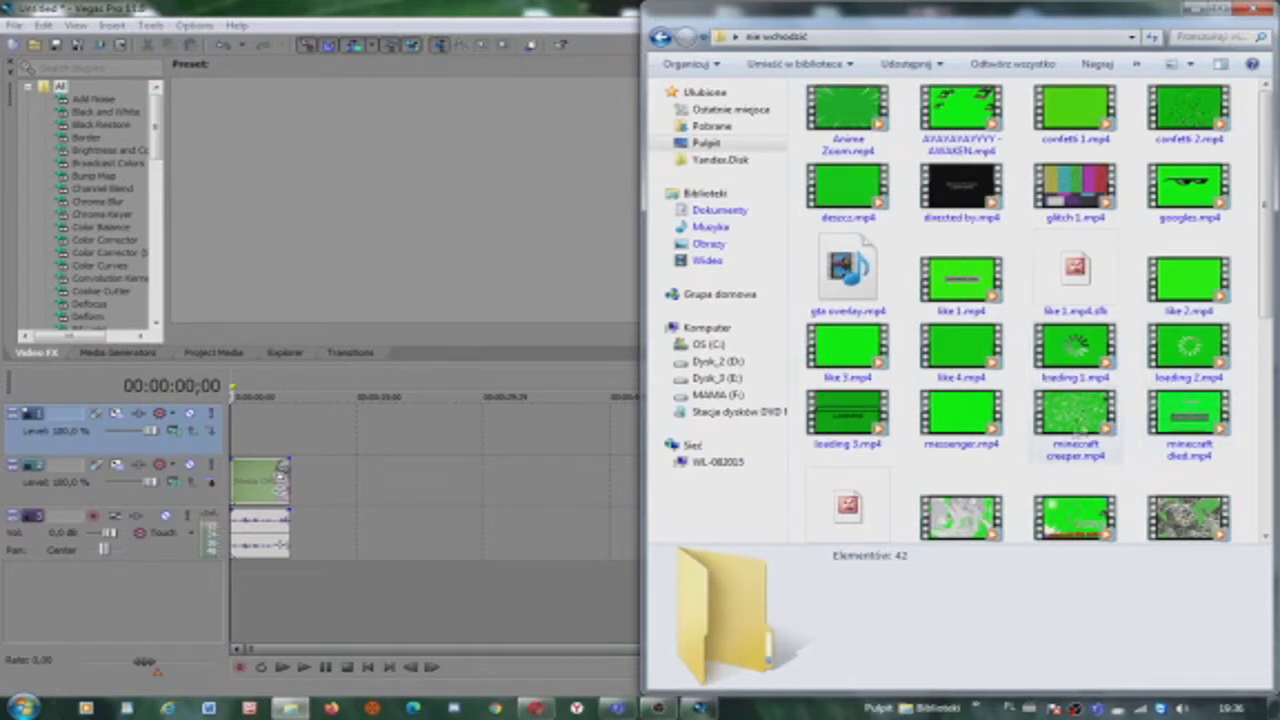
{"action": "left_click_drag", "start_coordinate": [1272, 312], "coordinate": [1251, 446]}
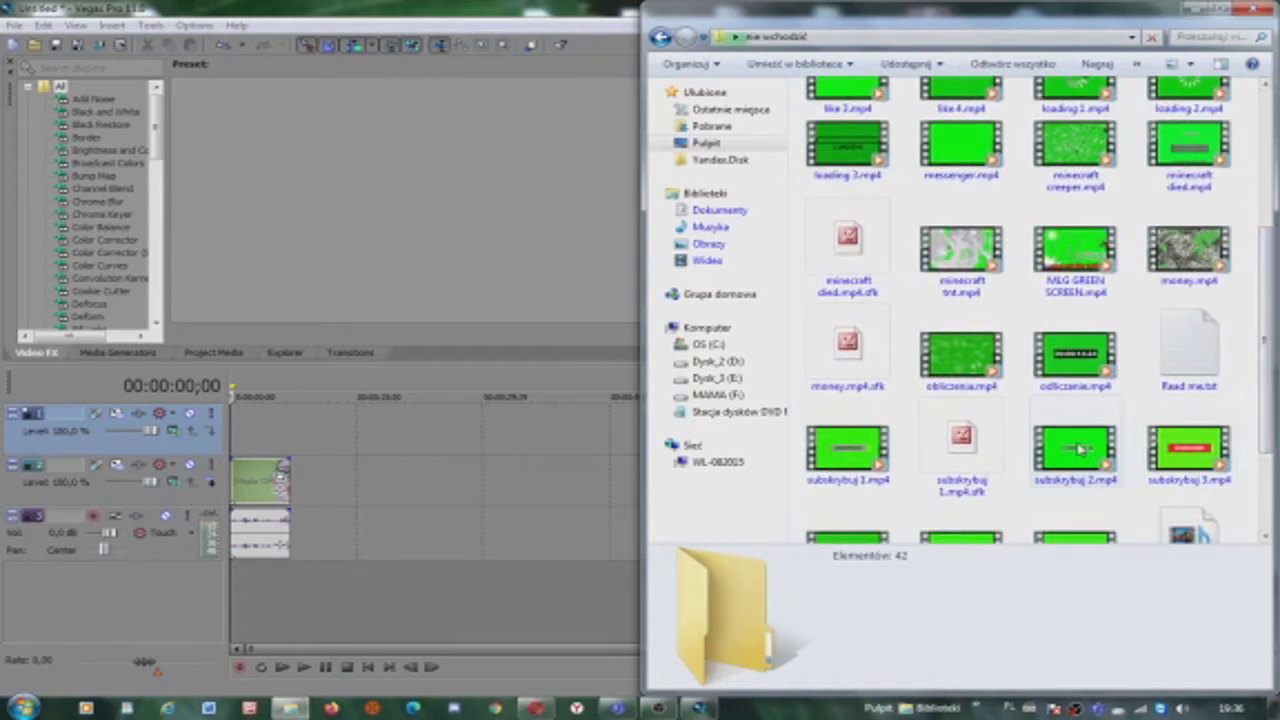
{"action": "left_click_drag", "start_coordinate": [870, 437], "coordinate": [252, 428]}
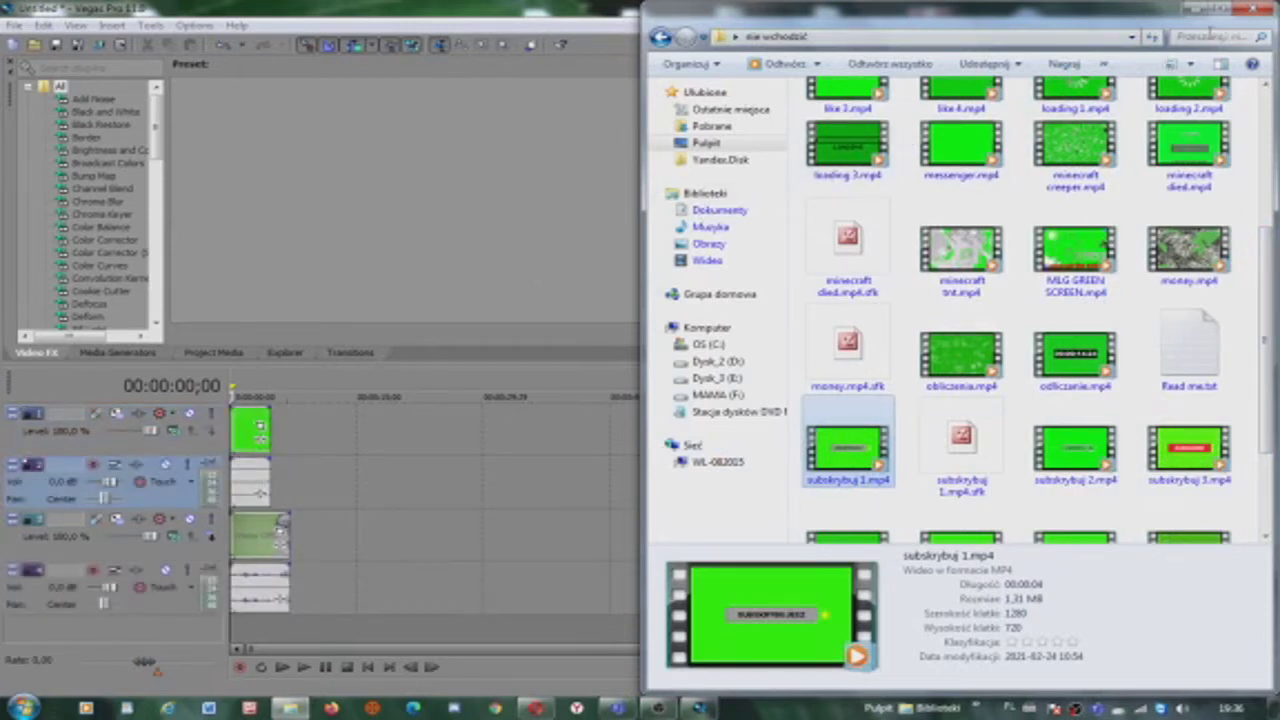
{"action": "left_click", "coordinate": [1258, 9]}
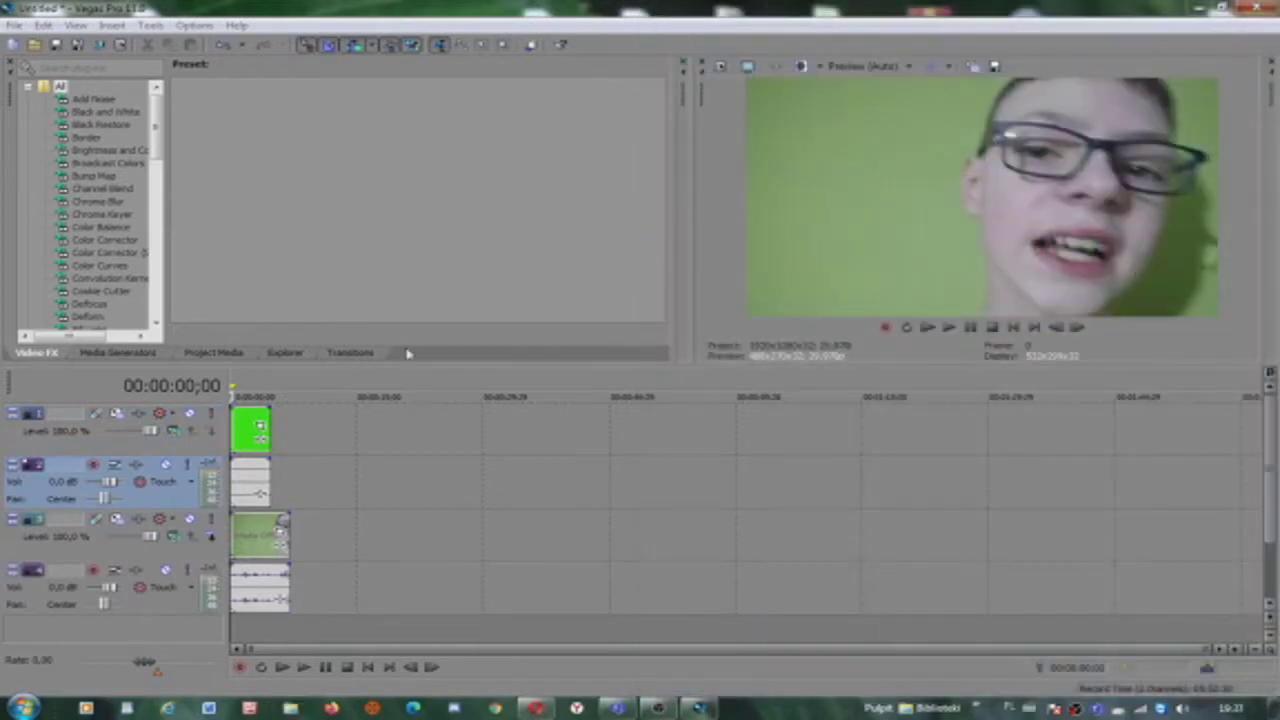
{"action": "right_click", "coordinate": [193, 500]}
{"action": "left_click", "coordinate": [270, 230]}
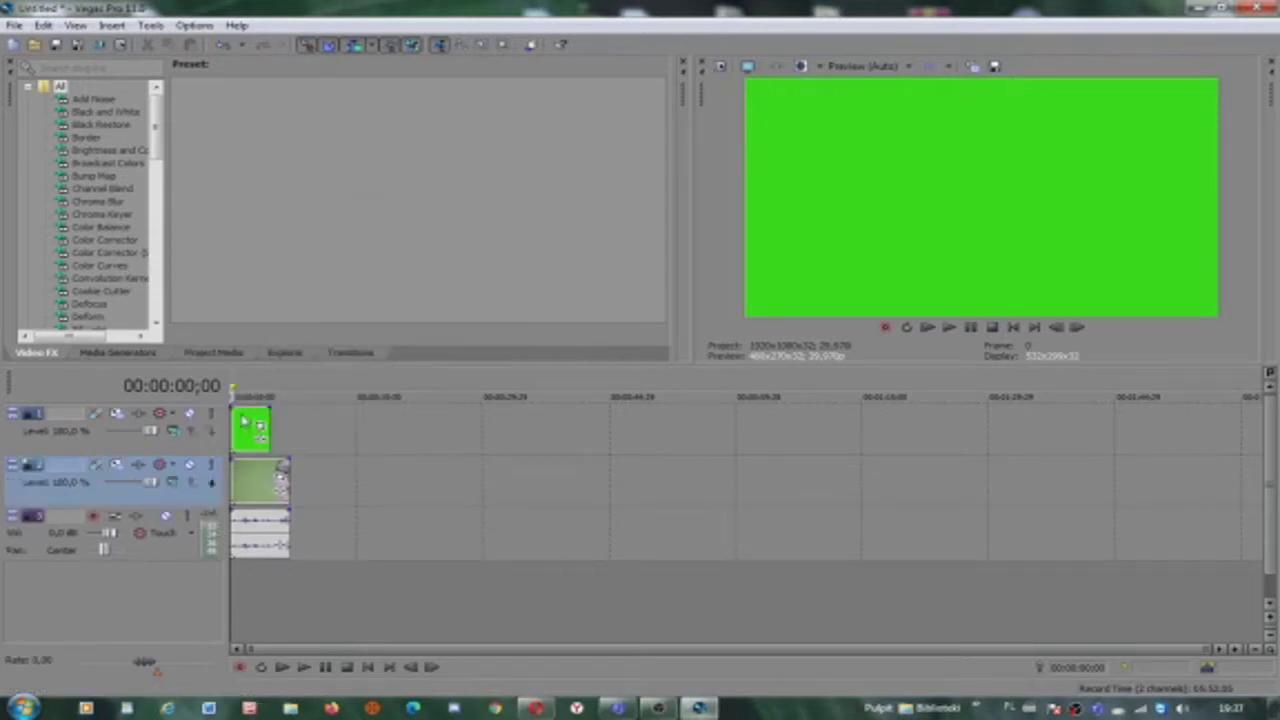
- Key out the green background of the subskrybuj 1 clip with Sony Chroma Keyer, sampling the colour from the preview, and play the result
{"action": "left_click_drag", "start_coordinate": [64, 214], "coordinate": [80, 265]}
{"action": "left_click_drag", "start_coordinate": [250, 426], "coordinate": [252, 428]}
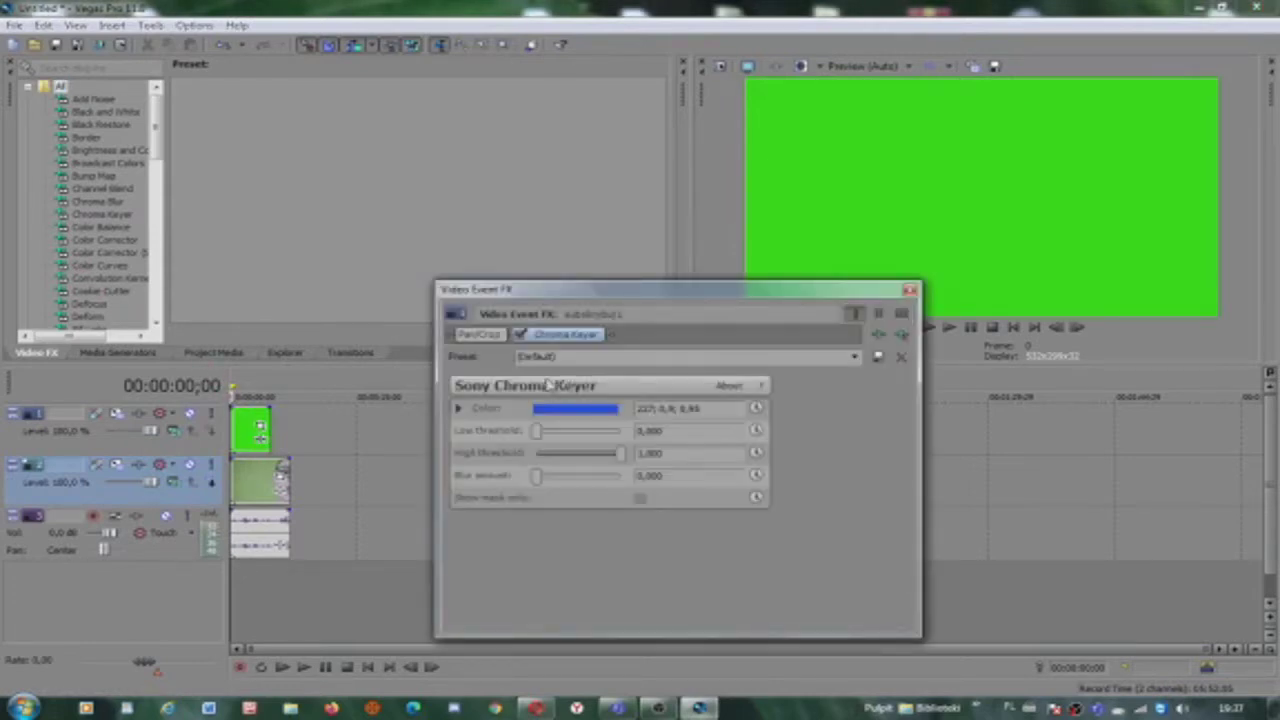
{"action": "left_click", "coordinate": [560, 408]}
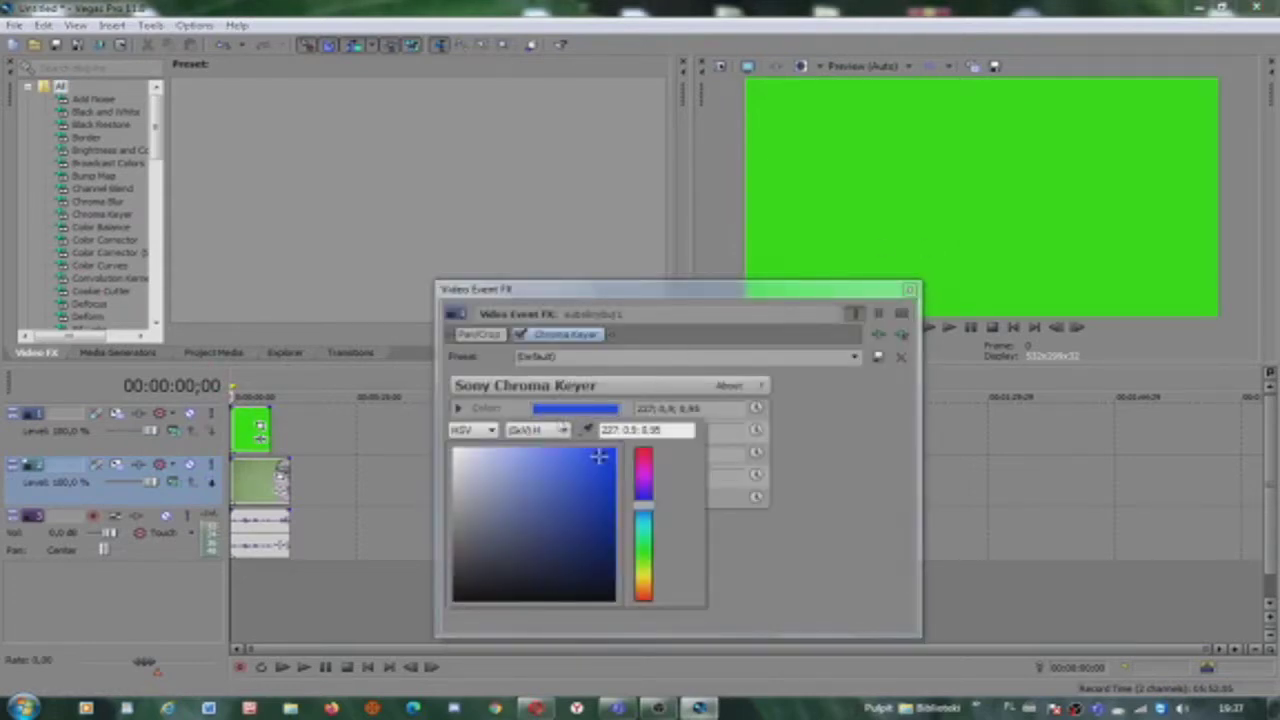
{"action": "left_click", "coordinate": [586, 429]}
{"action": "left_click", "coordinate": [856, 230]}
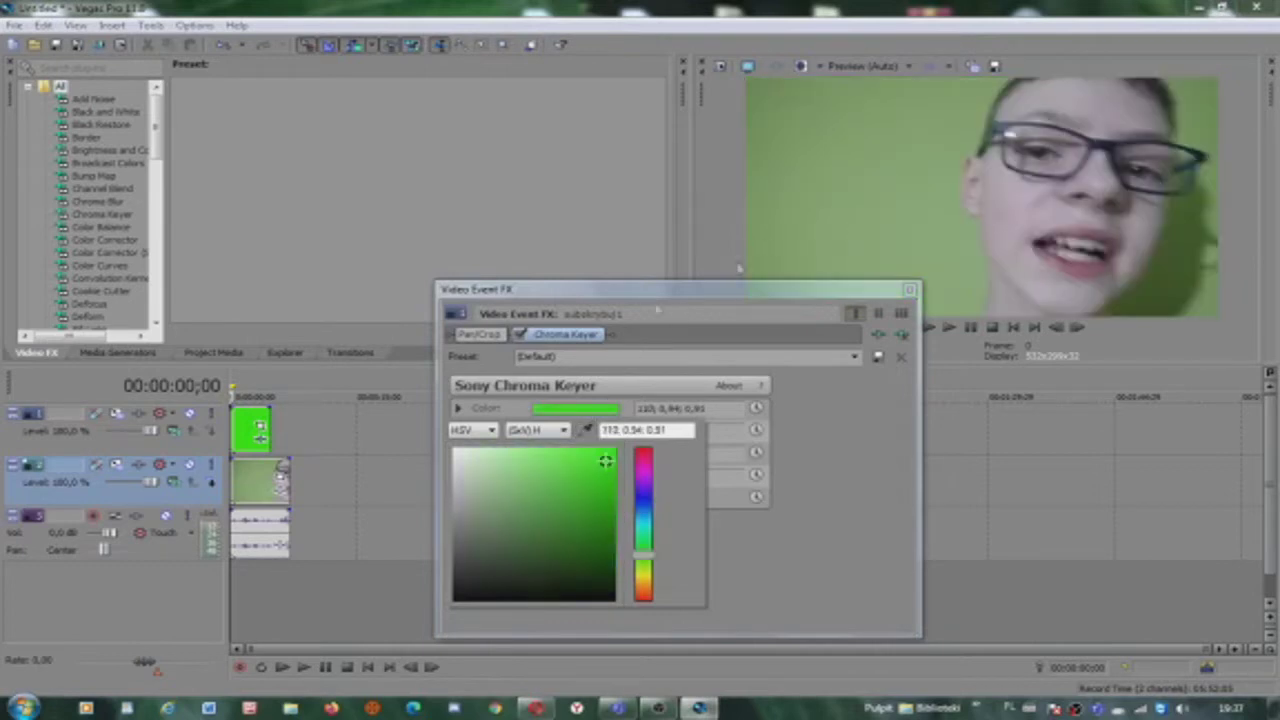
{"action": "key", "text": "Return"}
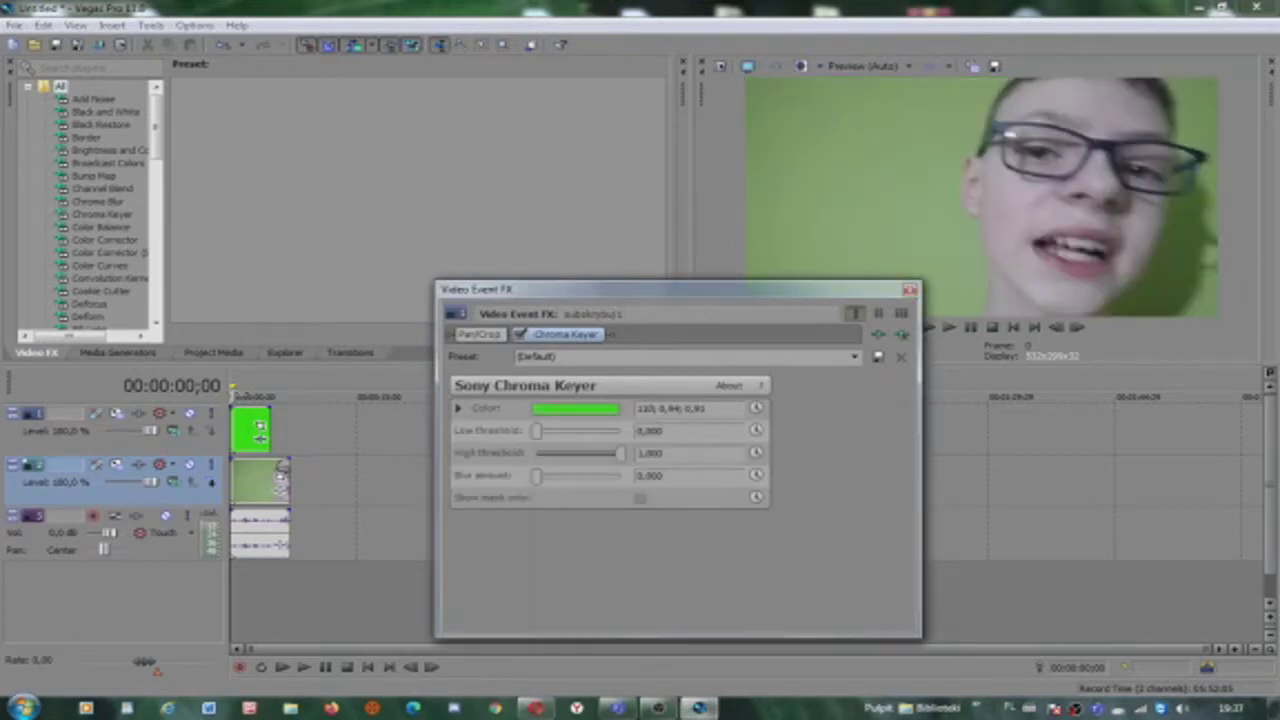
{"action": "left_click", "coordinate": [303, 667]}
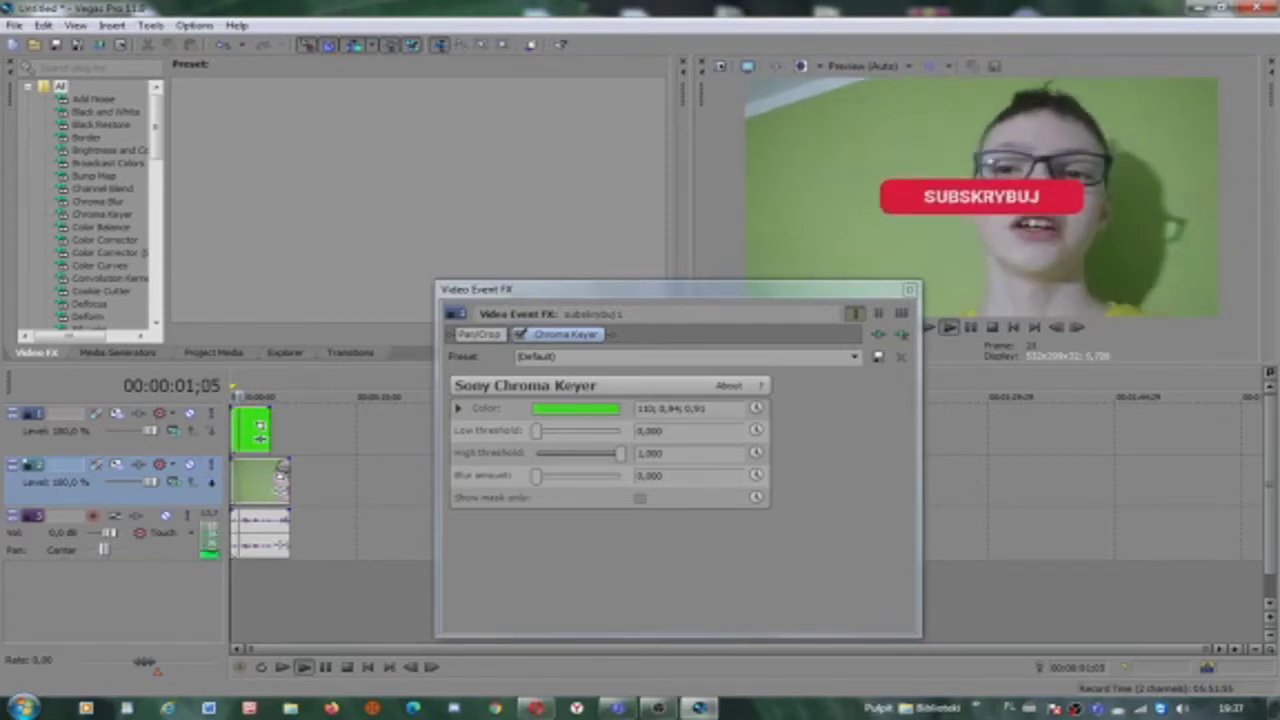
- Shift the subskrybuj 1 clip slightly later on its track, check it in playback, and open its Pan/Crop settings
{"action": "left_click_drag", "start_coordinate": [492, 300], "coordinate": [801, 428]}
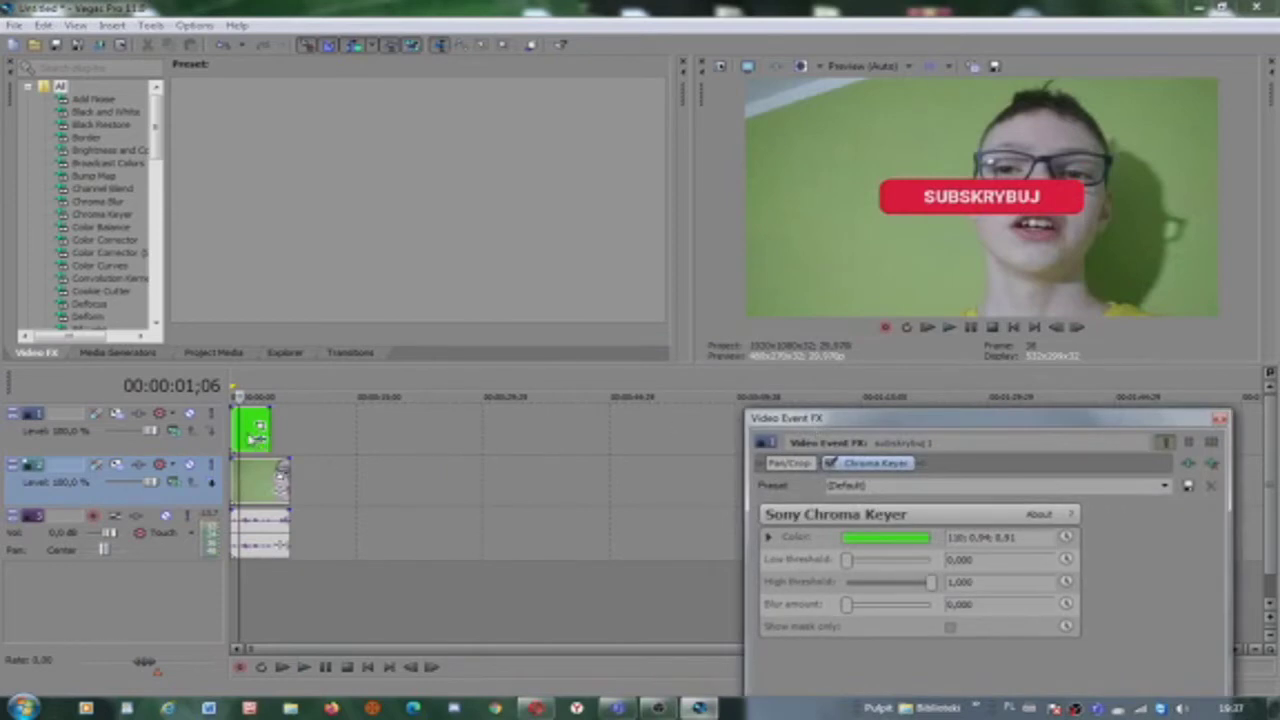
{"action": "left_click_drag", "start_coordinate": [257, 437], "coordinate": [270, 438]}
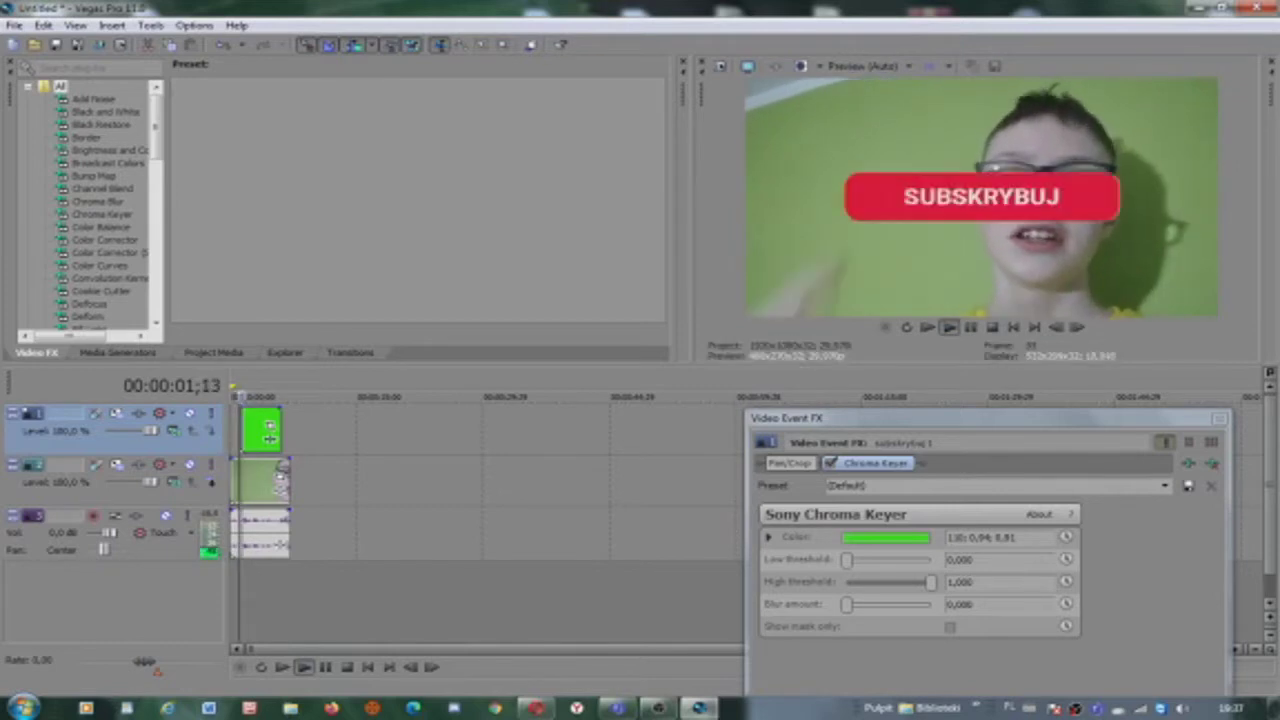
{"action": "key", "text": "space"}
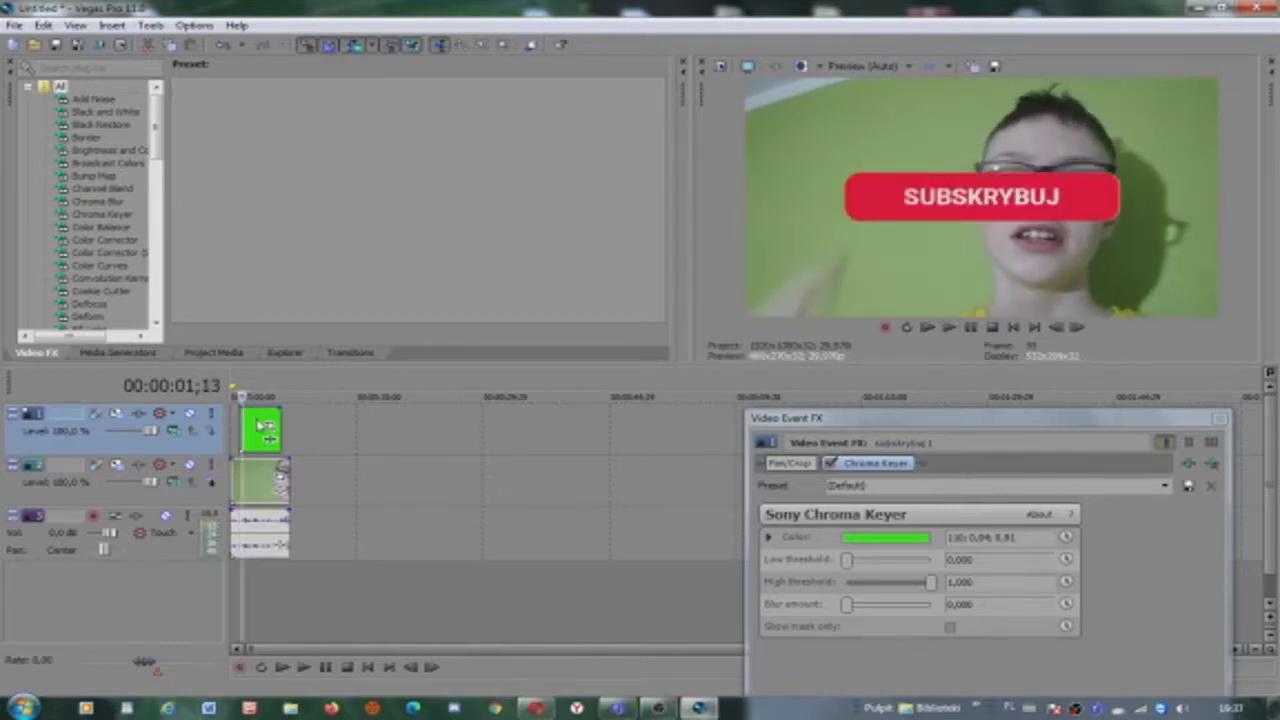
{"action": "left_click", "coordinate": [810, 462]}
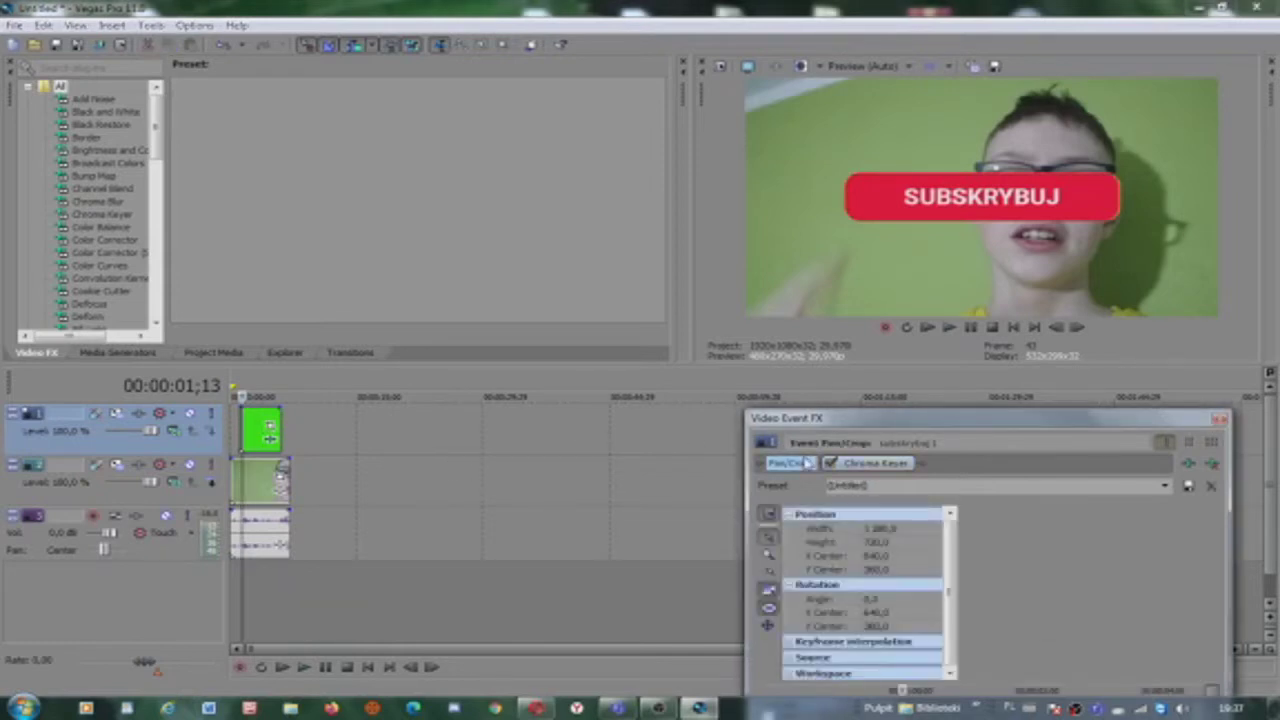
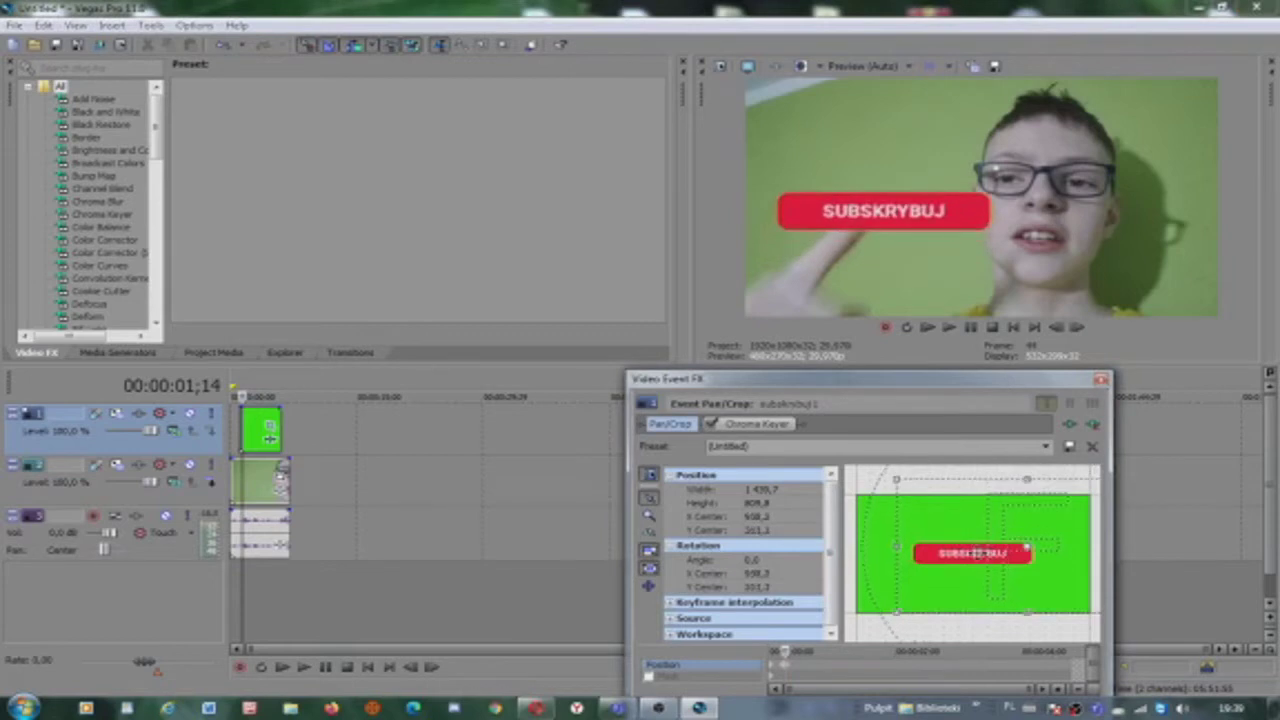
- Keyframe the clip's Pan/Crop position frame by frame from 00:00:01;15 to 00:00:01;18 so the SUBSKRYBUJ button follows the pointing fingertip
{"action": "left_click", "coordinate": [1077, 329]}
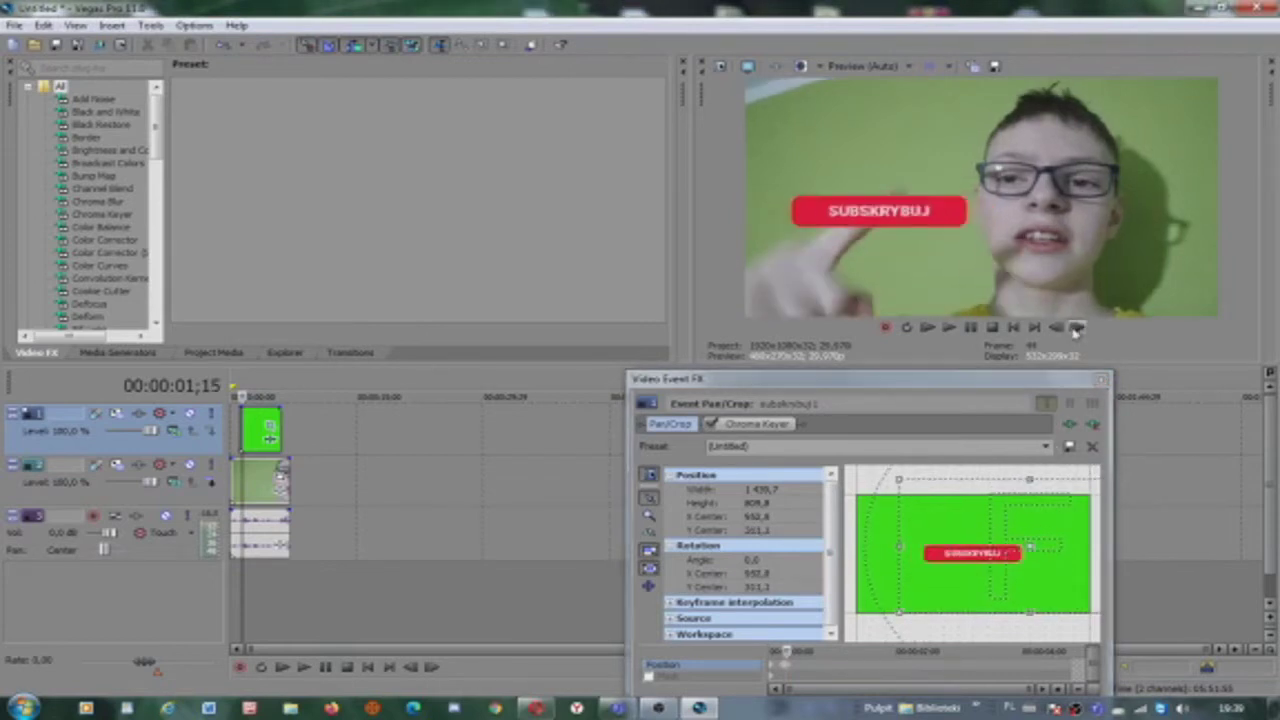
{"action": "left_click", "coordinate": [989, 518]}
{"action": "left_click_drag", "start_coordinate": [989, 518], "coordinate": [990, 528]}
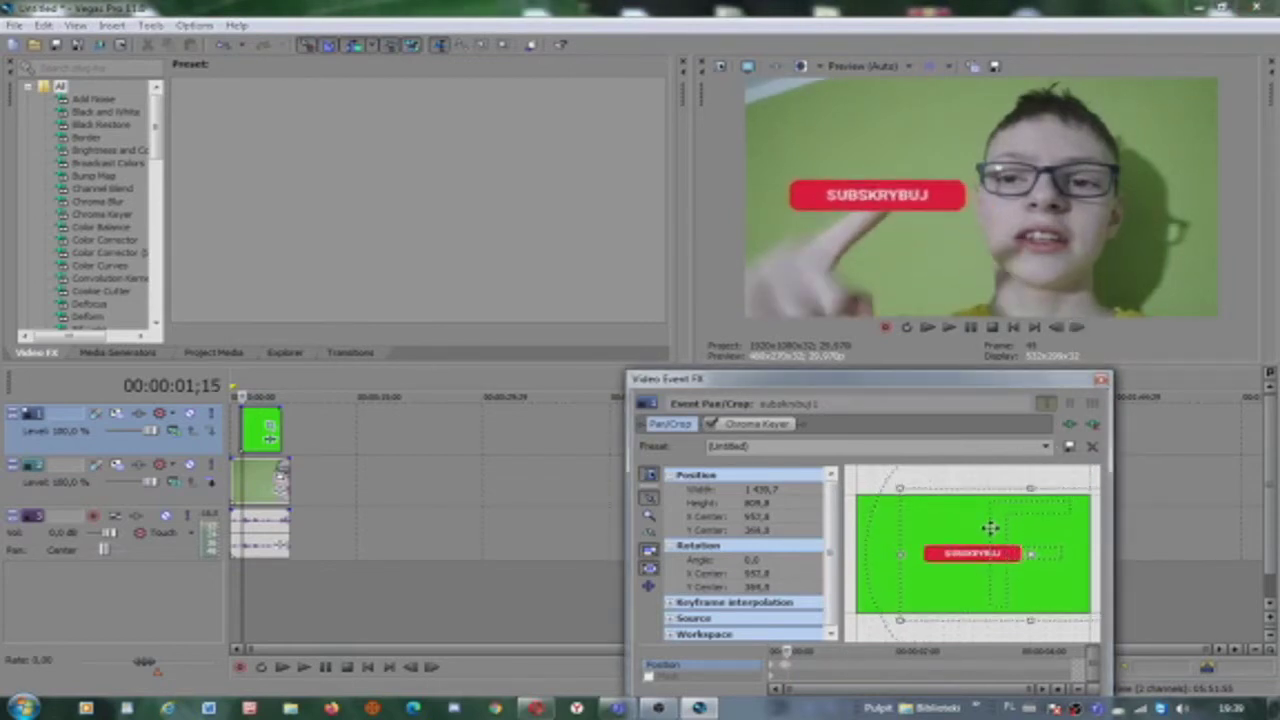
{"action": "left_click", "coordinate": [1077, 328]}
{"action": "left_click_drag", "start_coordinate": [998, 524], "coordinate": [993, 532]}
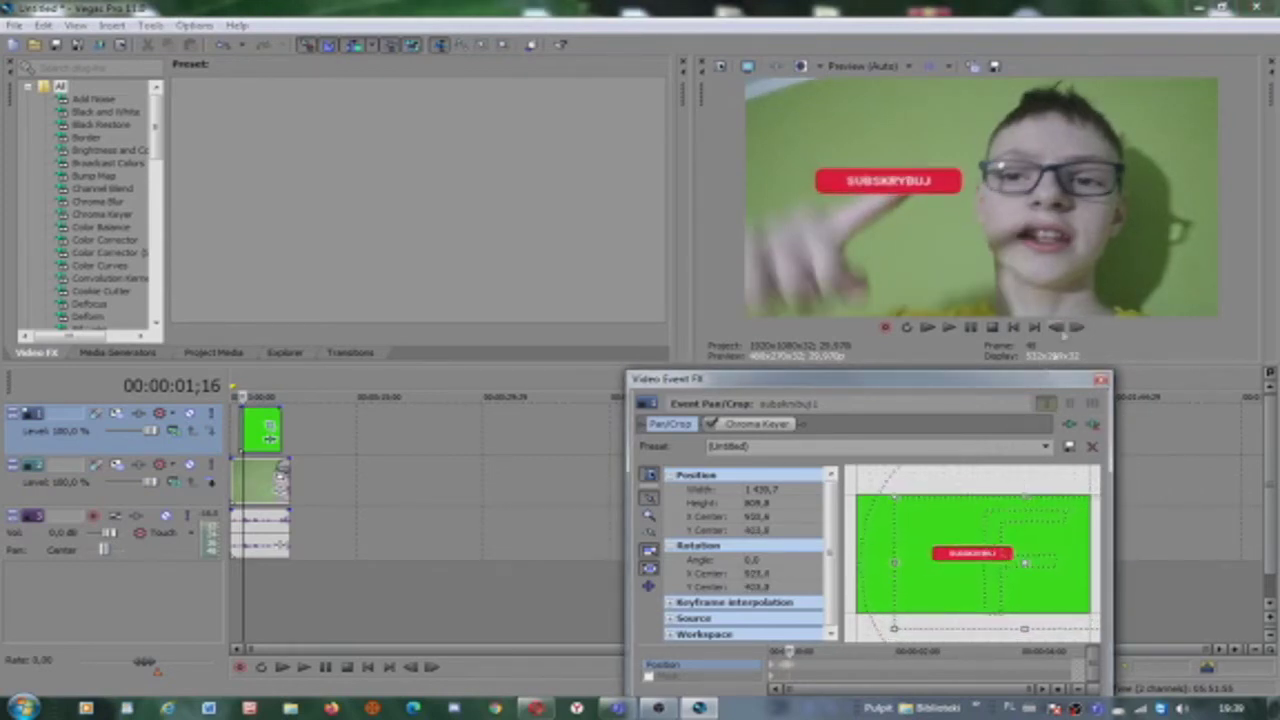
{"action": "left_click", "coordinate": [1077, 328]}
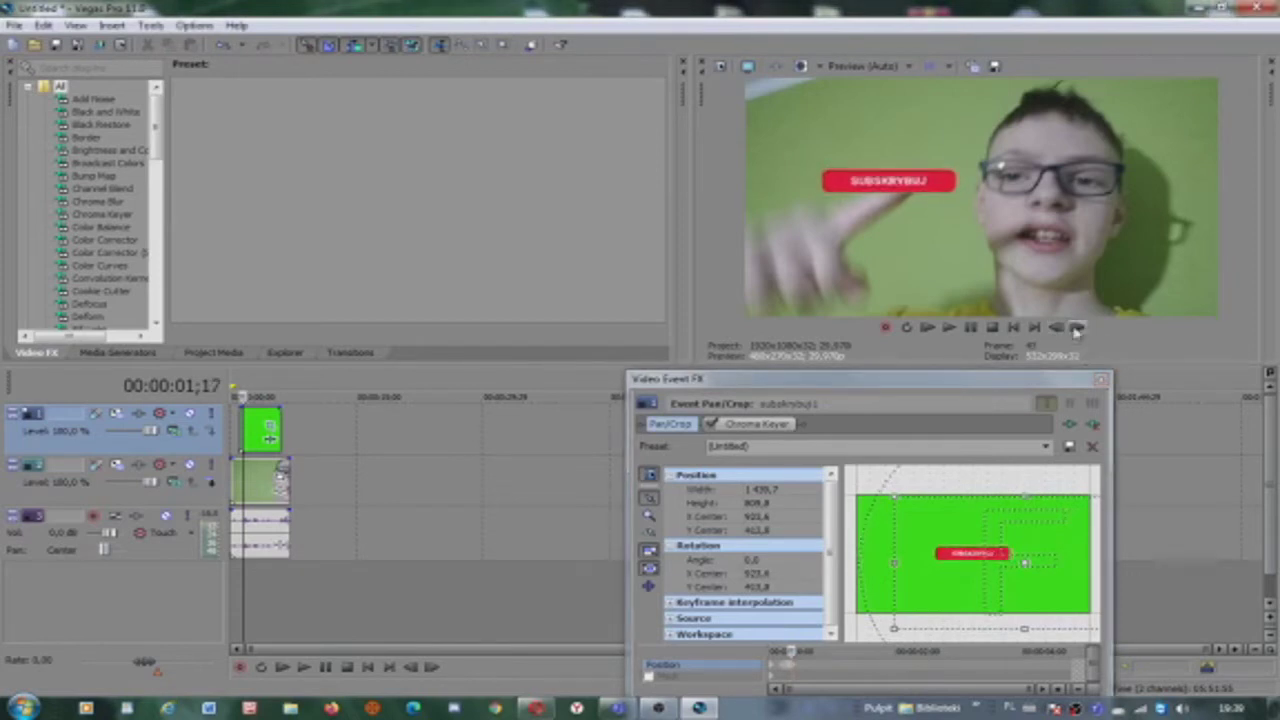
{"action": "left_click_drag", "start_coordinate": [1018, 550], "coordinate": [1015, 545]}
{"action": "left_click", "coordinate": [1077, 330]}
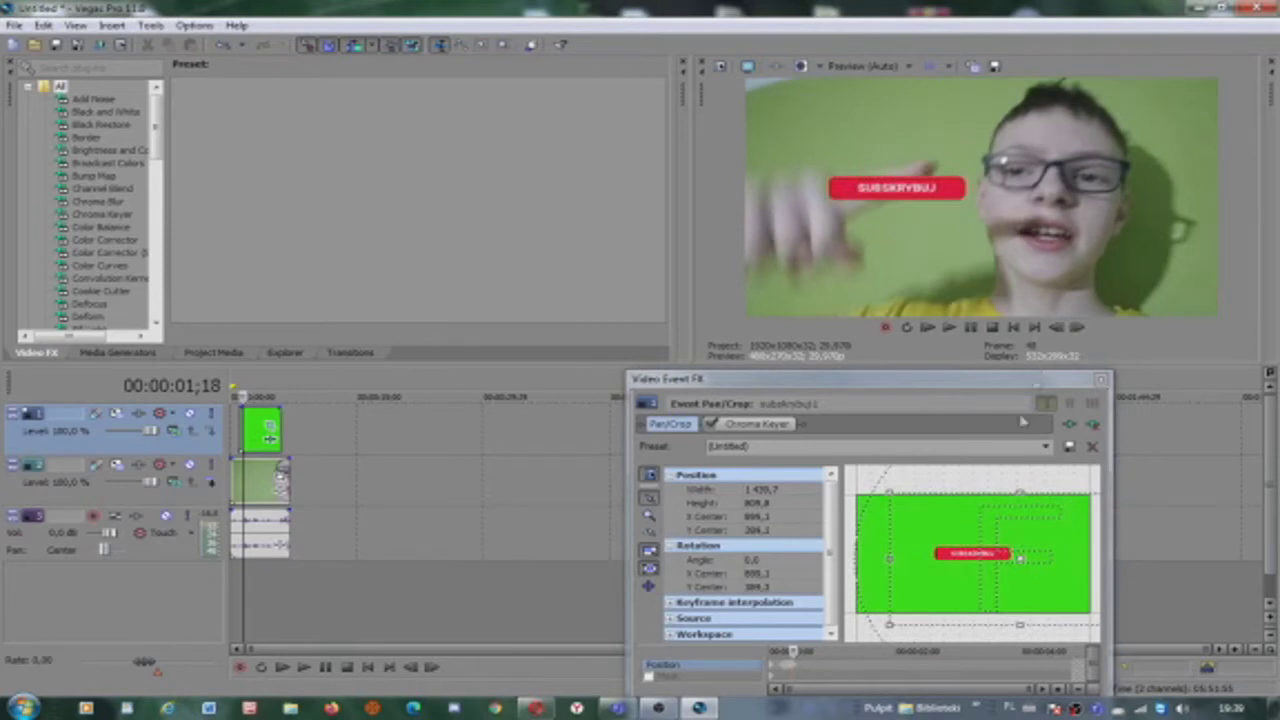
{"action": "left_click_drag", "start_coordinate": [979, 530], "coordinate": [977, 545]}
- Continue the position keyframes on each frame from 00:00:01;19 to 00:00:01;22, moving the button along with the swinging hand
{"action": "left_click", "coordinate": [1077, 330]}
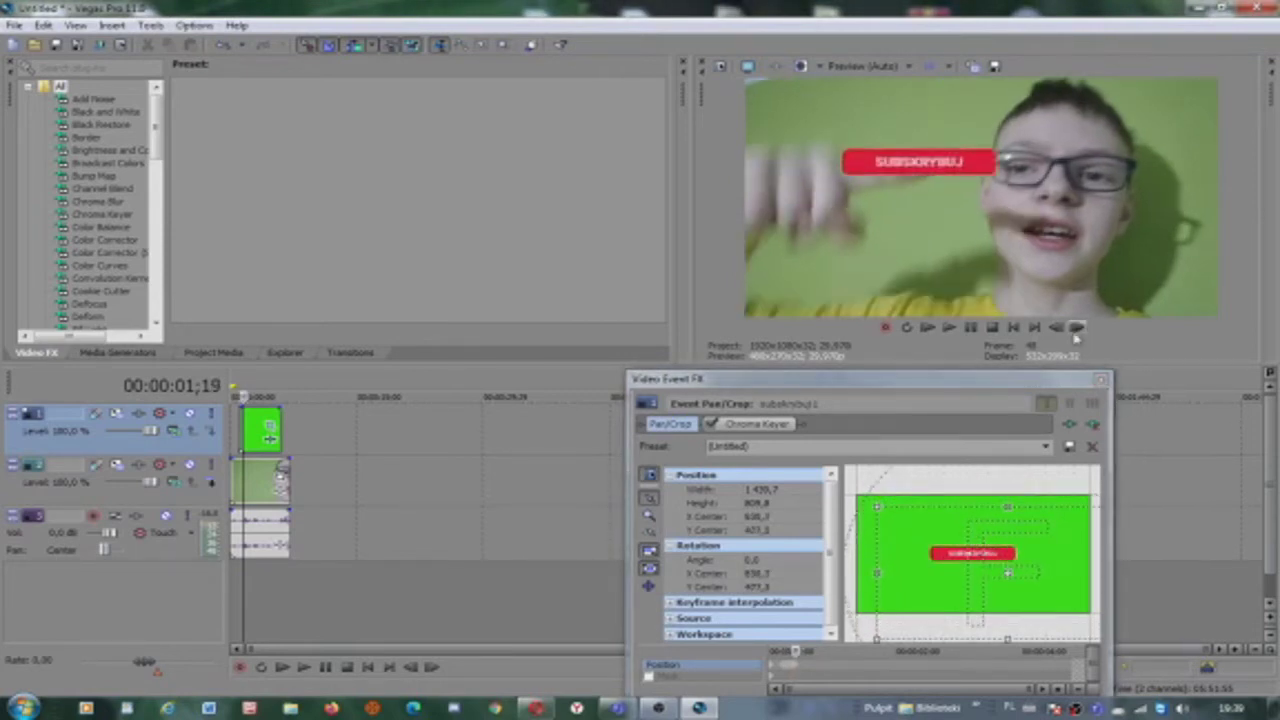
{"action": "left_click_drag", "start_coordinate": [997, 552], "coordinate": [989, 545]}
{"action": "left_click", "coordinate": [1077, 330]}
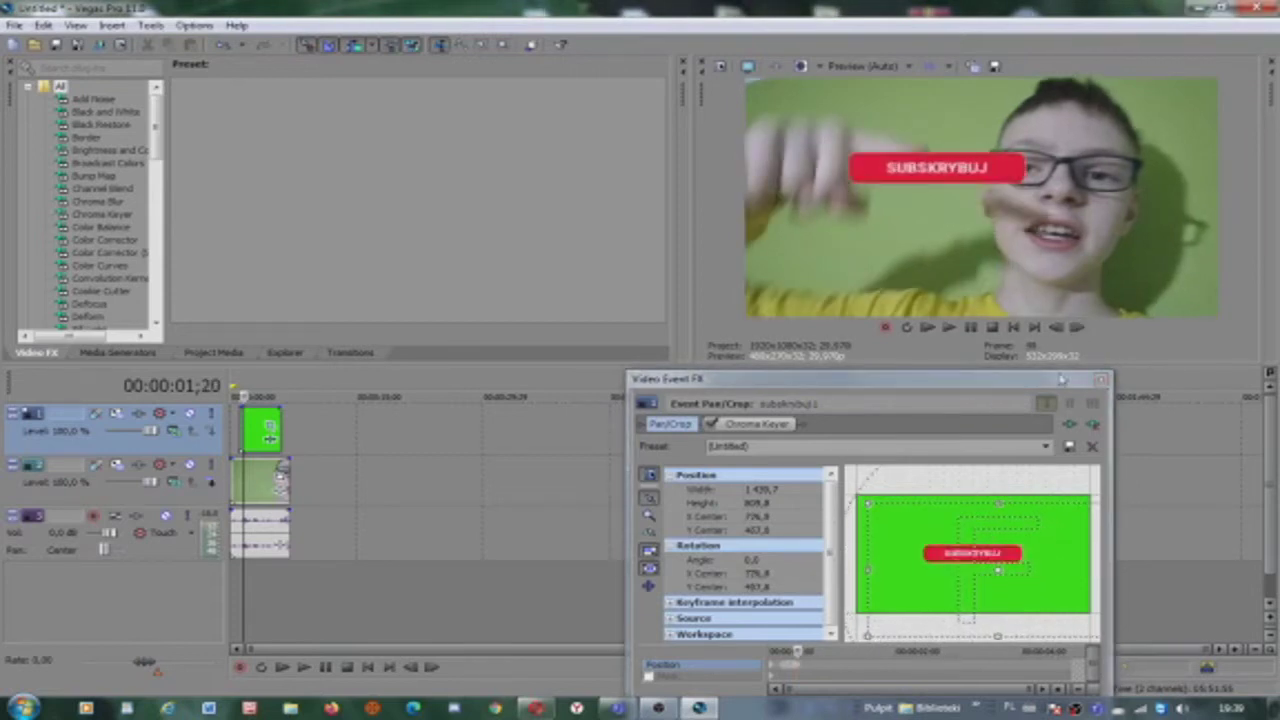
{"action": "left_click_drag", "start_coordinate": [997, 566], "coordinate": [990, 566]}
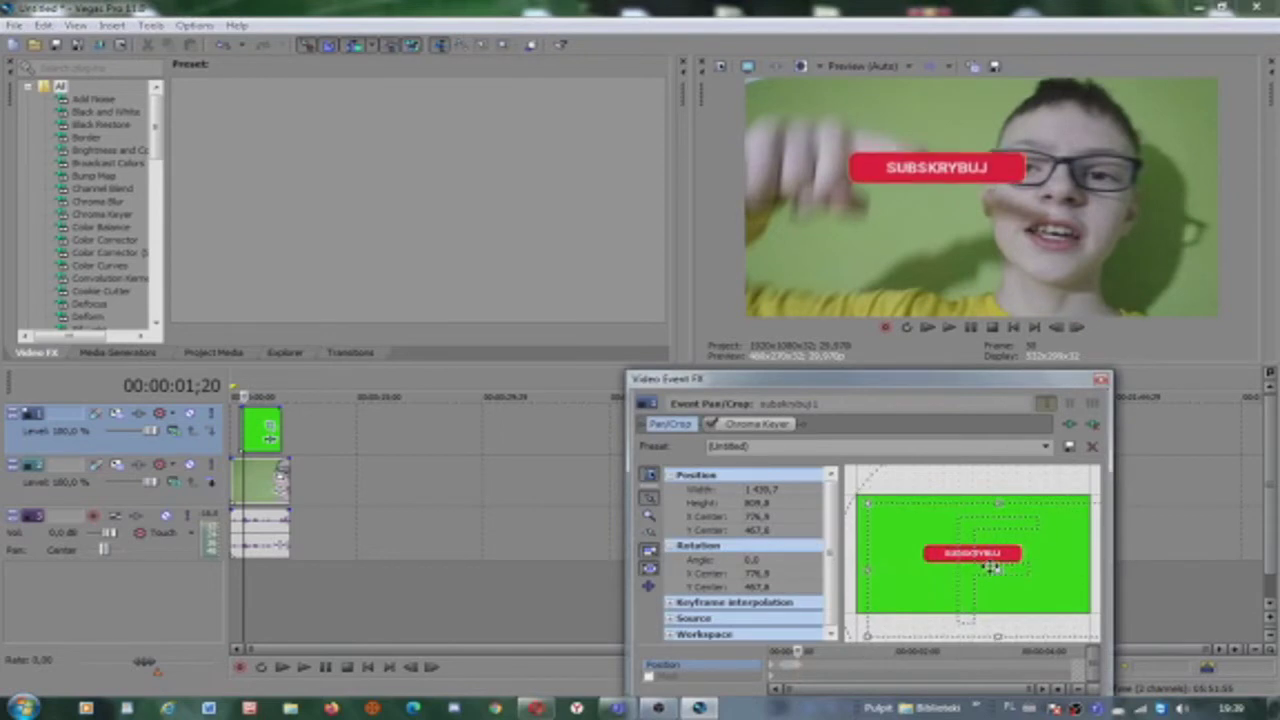
{"action": "left_click", "coordinate": [1077, 330]}
{"action": "left_click_drag", "start_coordinate": [972, 571], "coordinate": [975, 589]}
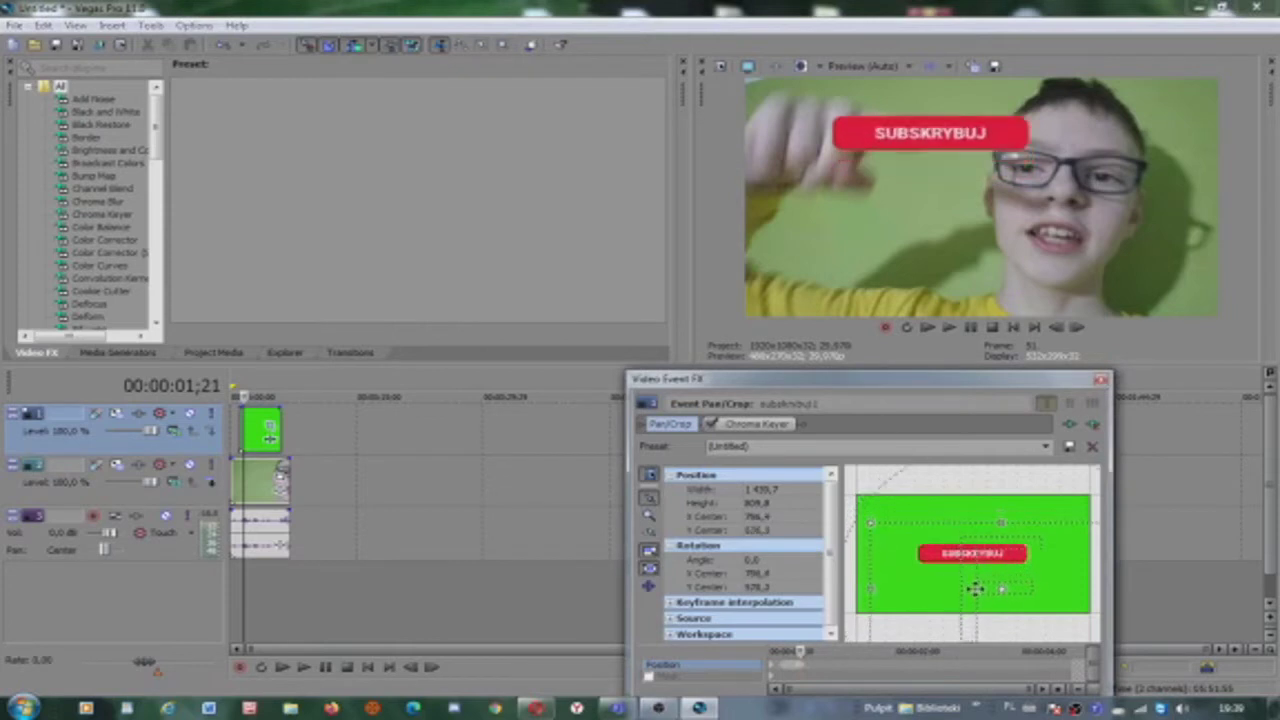
{"action": "left_click", "coordinate": [1075, 330]}
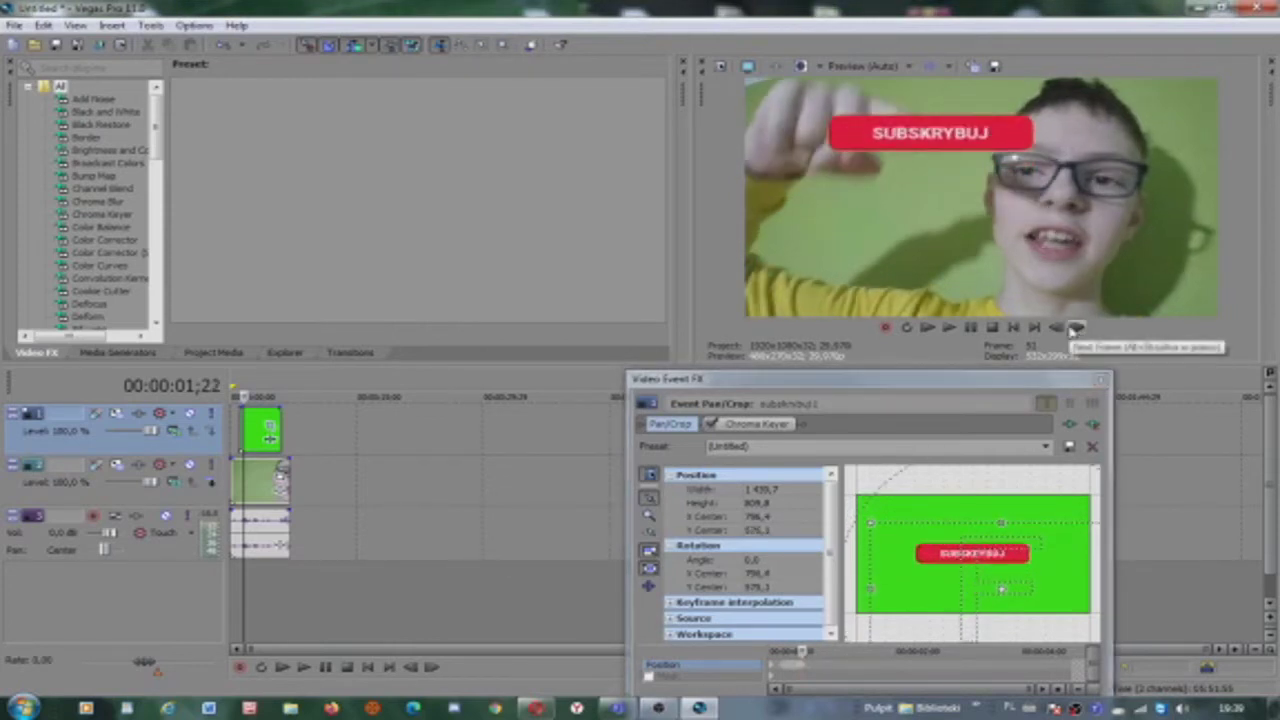
{"action": "left_click_drag", "start_coordinate": [971, 545], "coordinate": [970, 553]}
- Reposition the button beside the fist at 00:00:01;25, 00:00:01;26 and 00:00:01;27, skipping the two frames before them
{"action": "left_click", "coordinate": [1076, 330]}
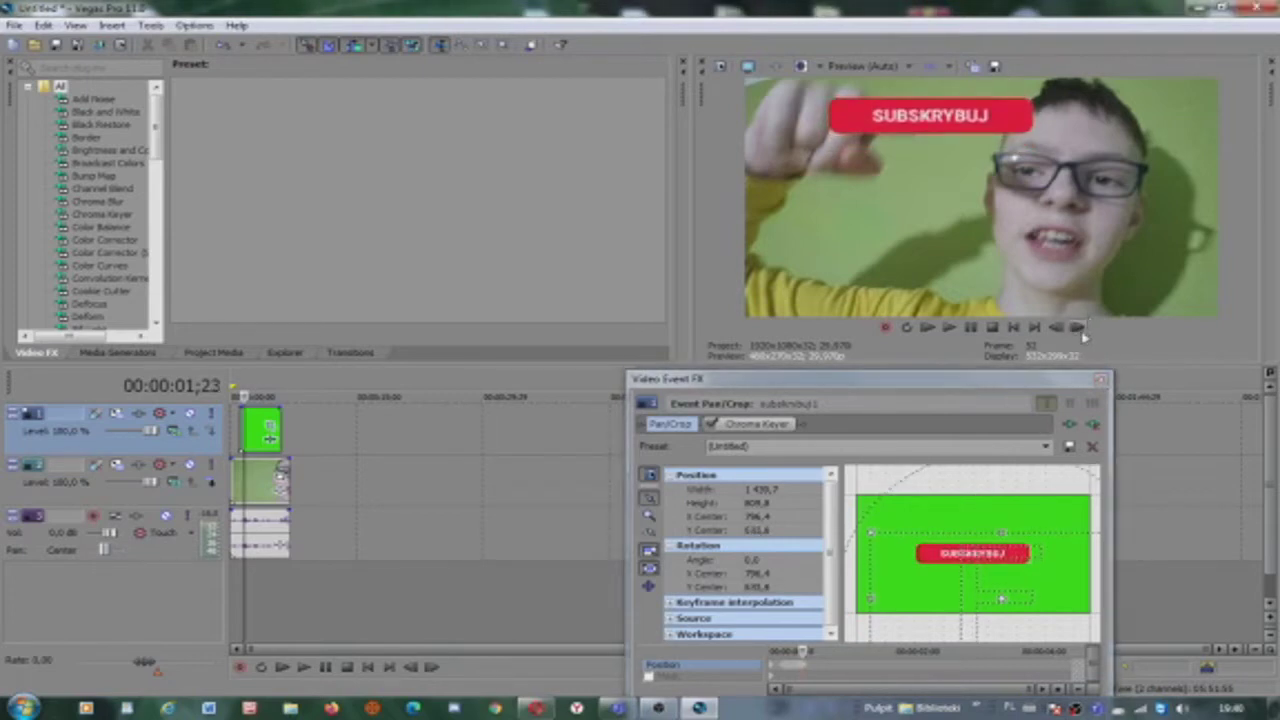
{"action": "left_click", "coordinate": [1076, 330]}
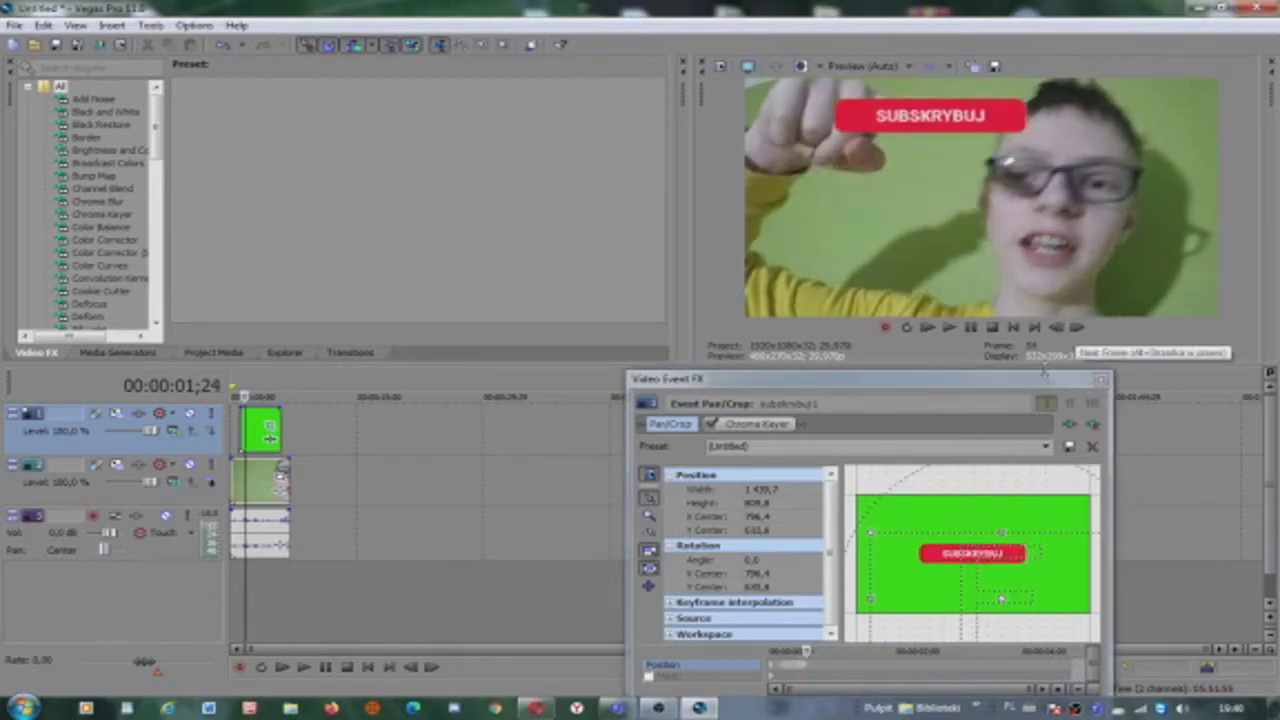
{"action": "left_click", "coordinate": [1076, 330]}
{"action": "left_click_drag", "start_coordinate": [956, 548], "coordinate": [956, 541]}
{"action": "left_click", "coordinate": [1078, 332]}
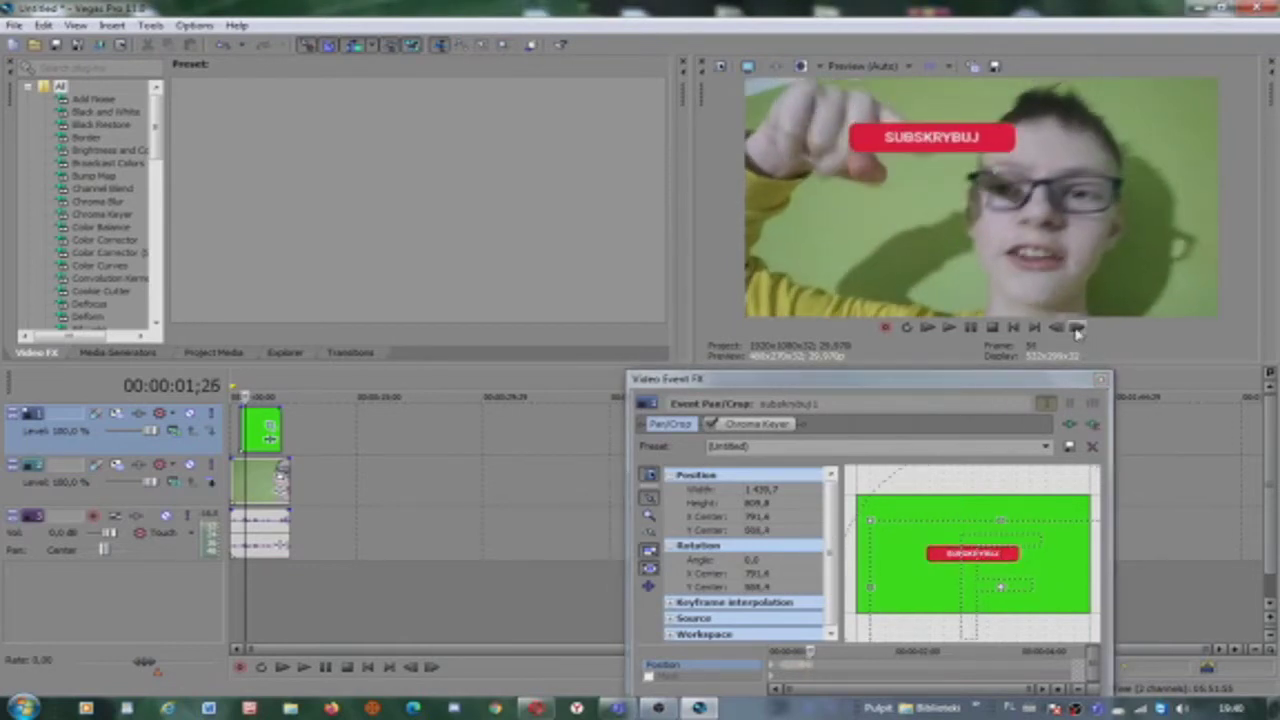
{"action": "left_click_drag", "start_coordinate": [983, 566], "coordinate": [983, 575]}
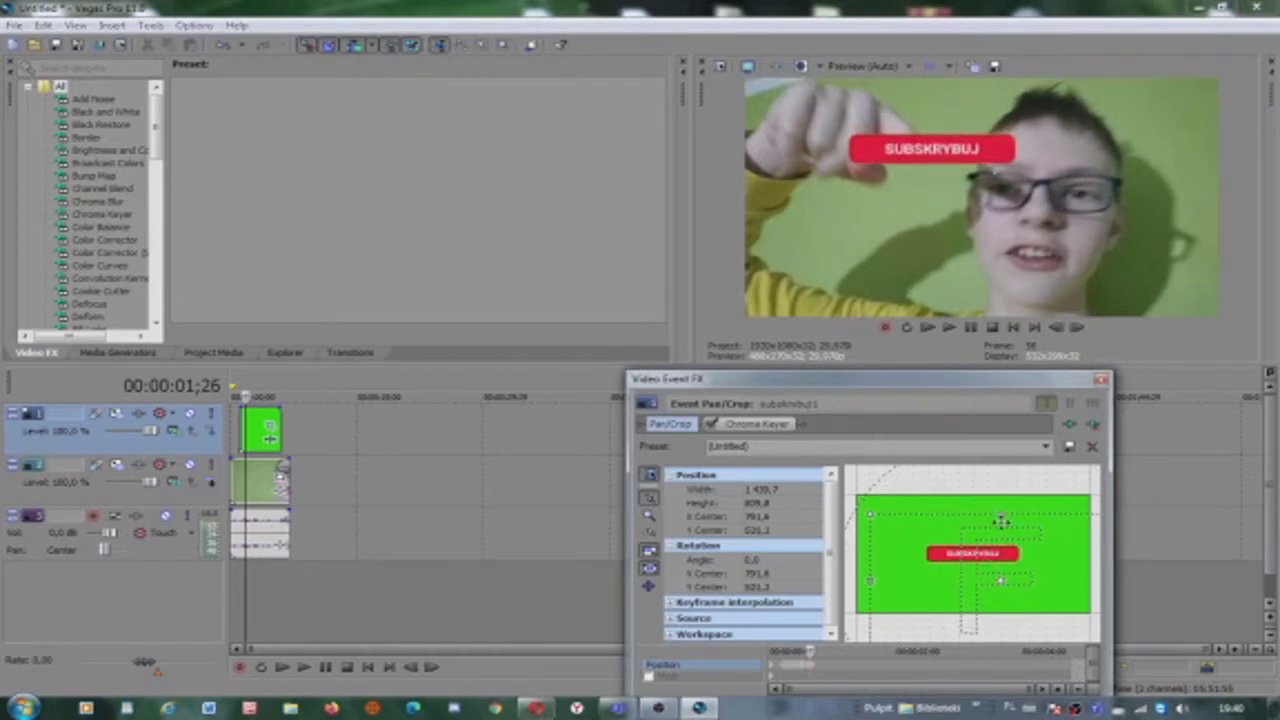
{"action": "left_click", "coordinate": [1078, 330]}
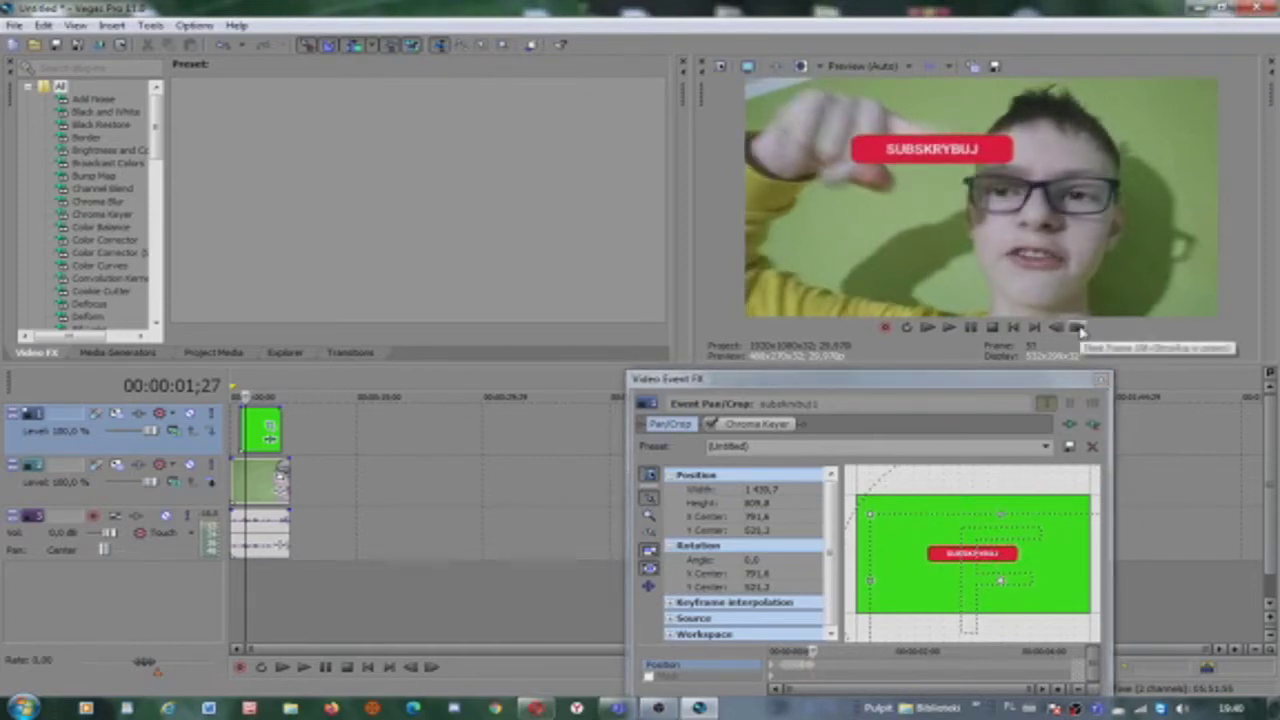
{"action": "left_click_drag", "start_coordinate": [1000, 563], "coordinate": [997, 557]}
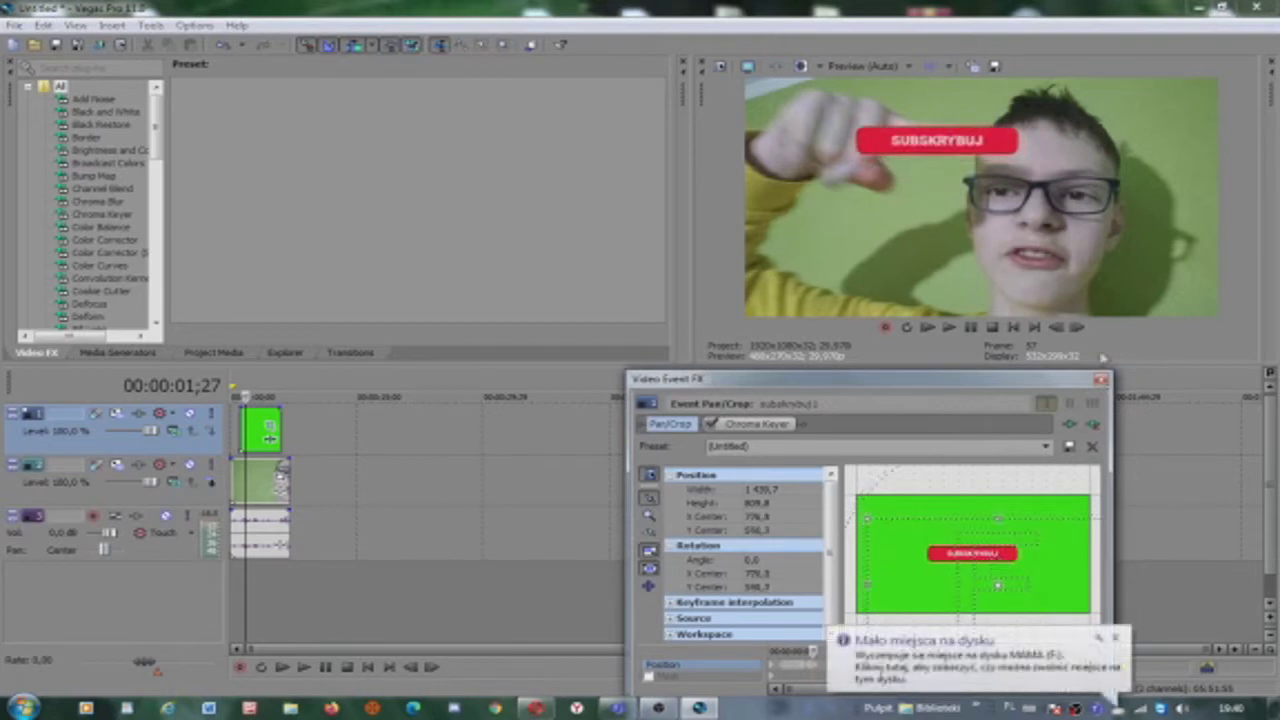
- Raise the button onto the extended fingertip at 00:00:01;28 and adjust it again at 00:00:02;00
{"action": "left_click", "coordinate": [1078, 328]}
{"action": "mouse_move", "coordinate": [965, 564]}
{"action": "left_mouse_down"}
{"action": "mouse_move", "coordinate": [946, 572]}
{"action": "mouse_move", "coordinate": [950, 558]}
{"action": "left_mouse_up"}
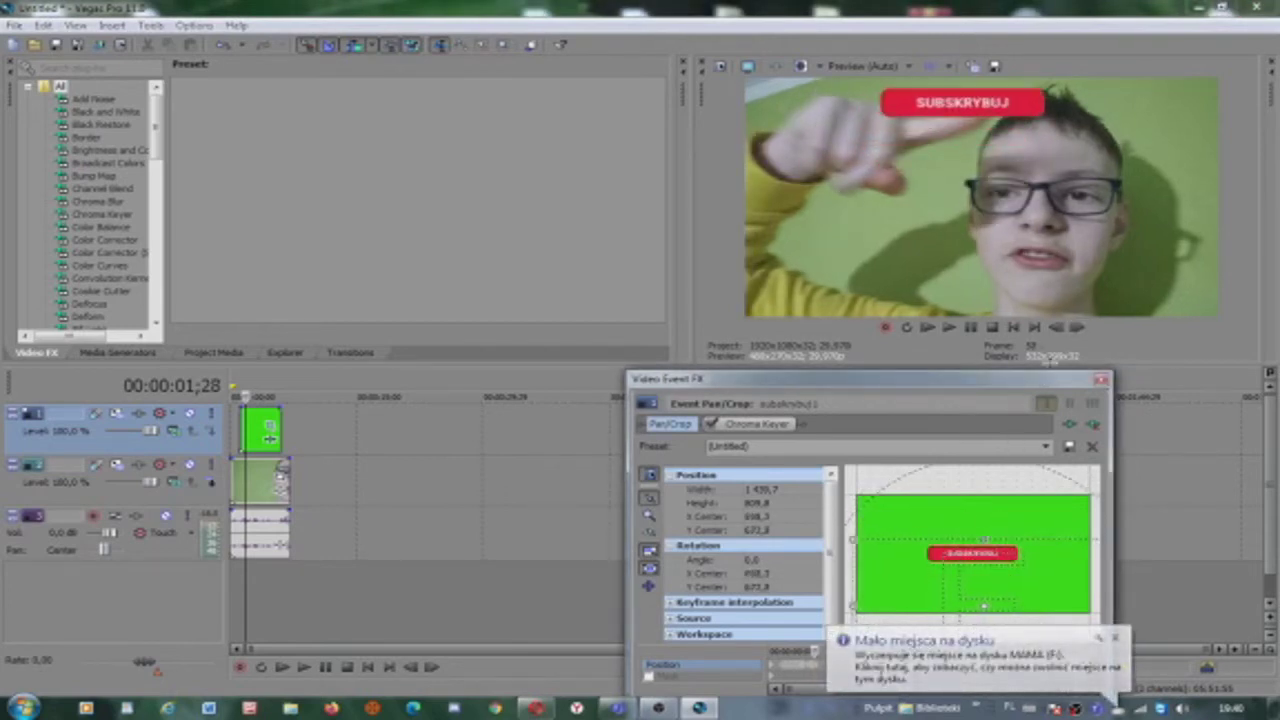
{"action": "left_click", "coordinate": [1078, 328]}
{"action": "left_click", "coordinate": [1078, 328]}
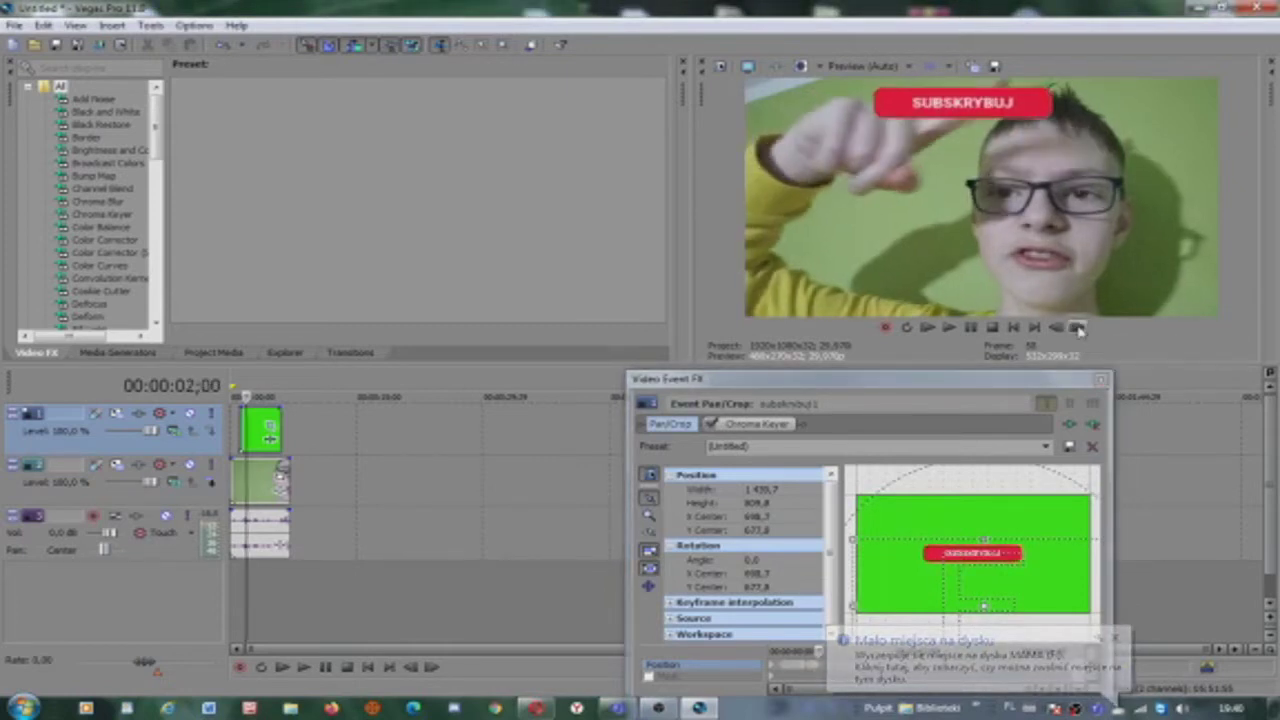
{"action": "left_click_drag", "start_coordinate": [970, 572], "coordinate": [967, 577]}
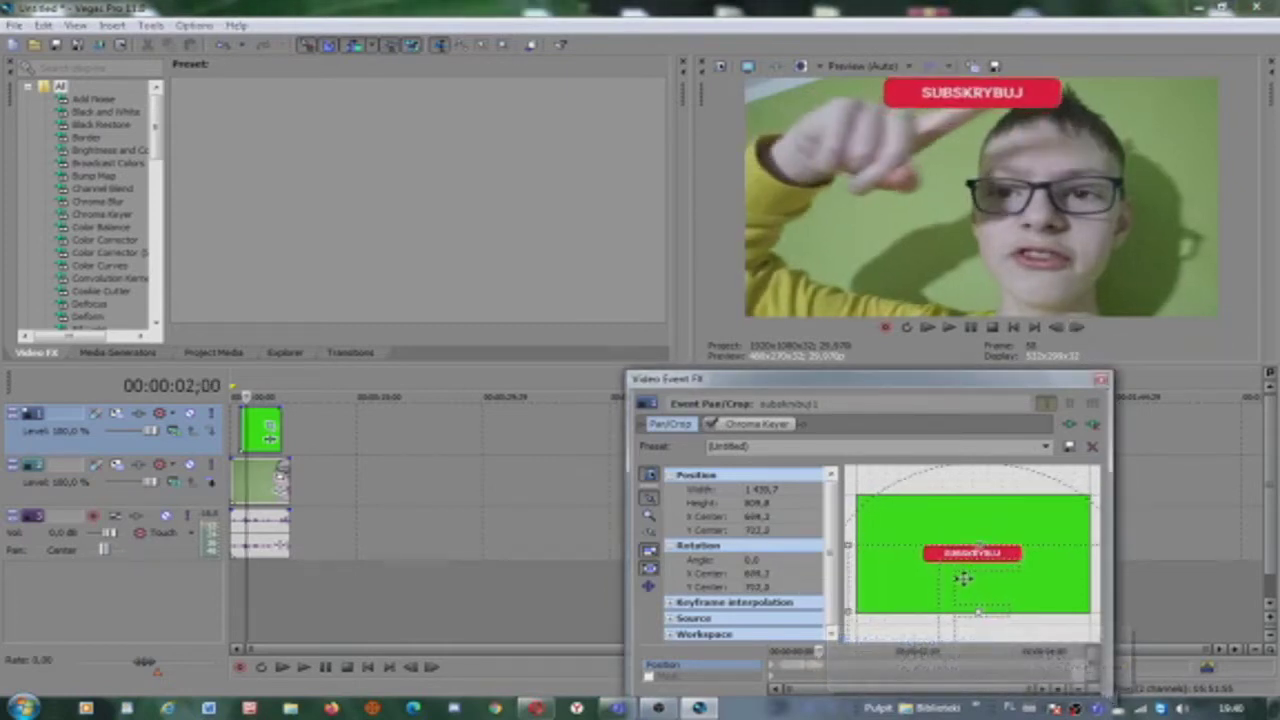
- Advance frame by frame to 00:00:02;06, adjusting the button's position at 00:00:02;04 and 00:00:02;06 to keep it on the fingertip
{"action": "left_click", "coordinate": [1078, 328]}
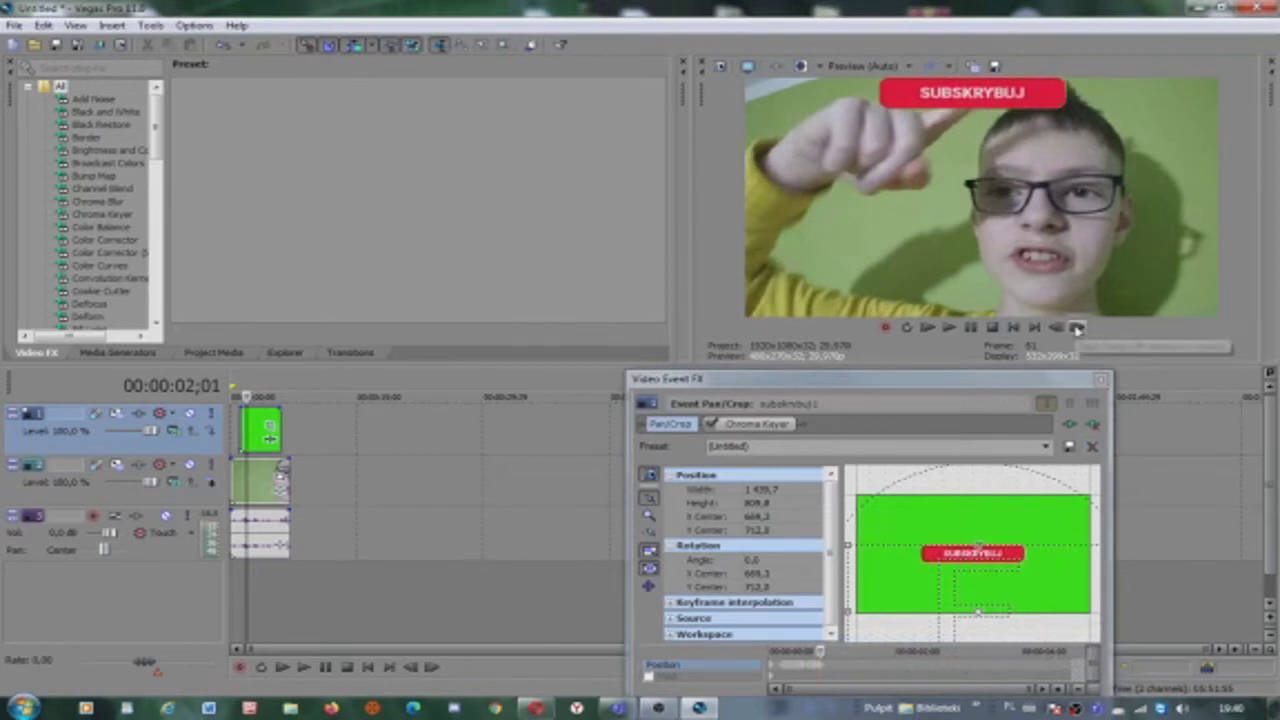
{"action": "left_click", "coordinate": [1078, 329]}
{"action": "left_click", "coordinate": [1078, 329]}
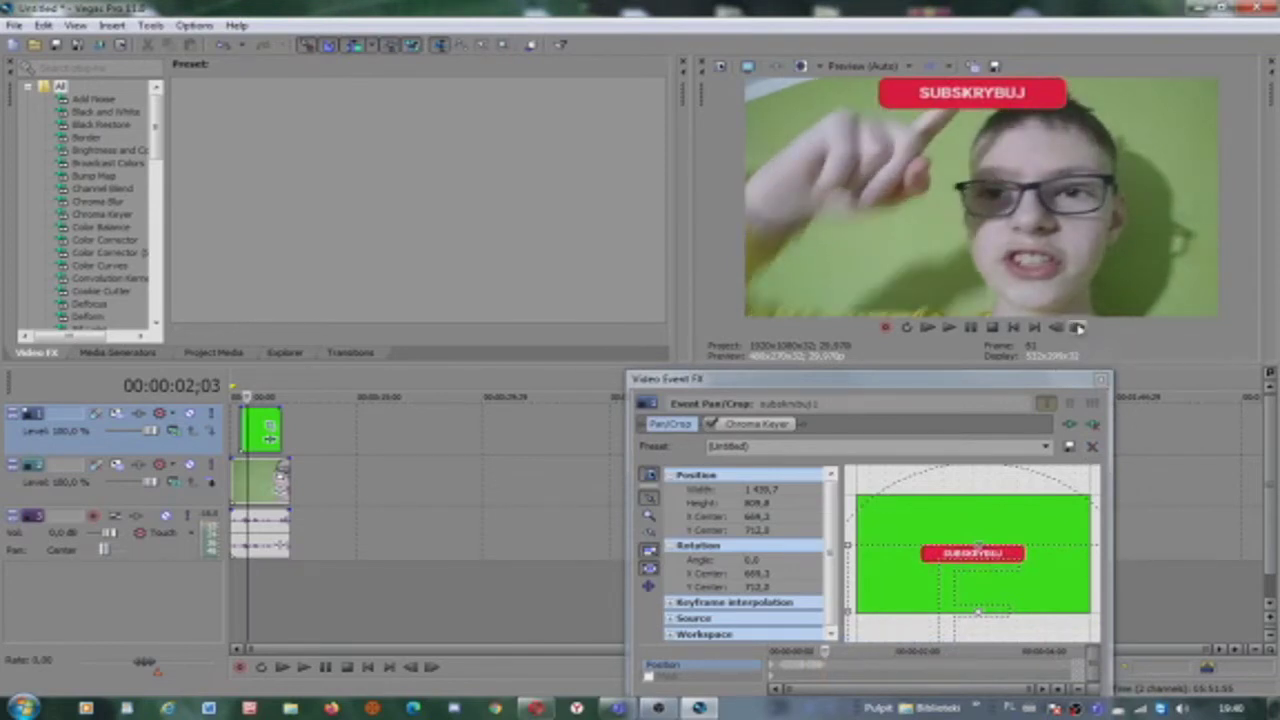
{"action": "left_click", "coordinate": [1078, 329]}
{"action": "mouse_move", "coordinate": [988, 566]}
{"action": "left_mouse_down"}
{"action": "mouse_move", "coordinate": [992, 553]}
{"action": "mouse_move", "coordinate": [988, 566]}
{"action": "left_mouse_up"}
{"action": "left_click", "coordinate": [1080, 329]}
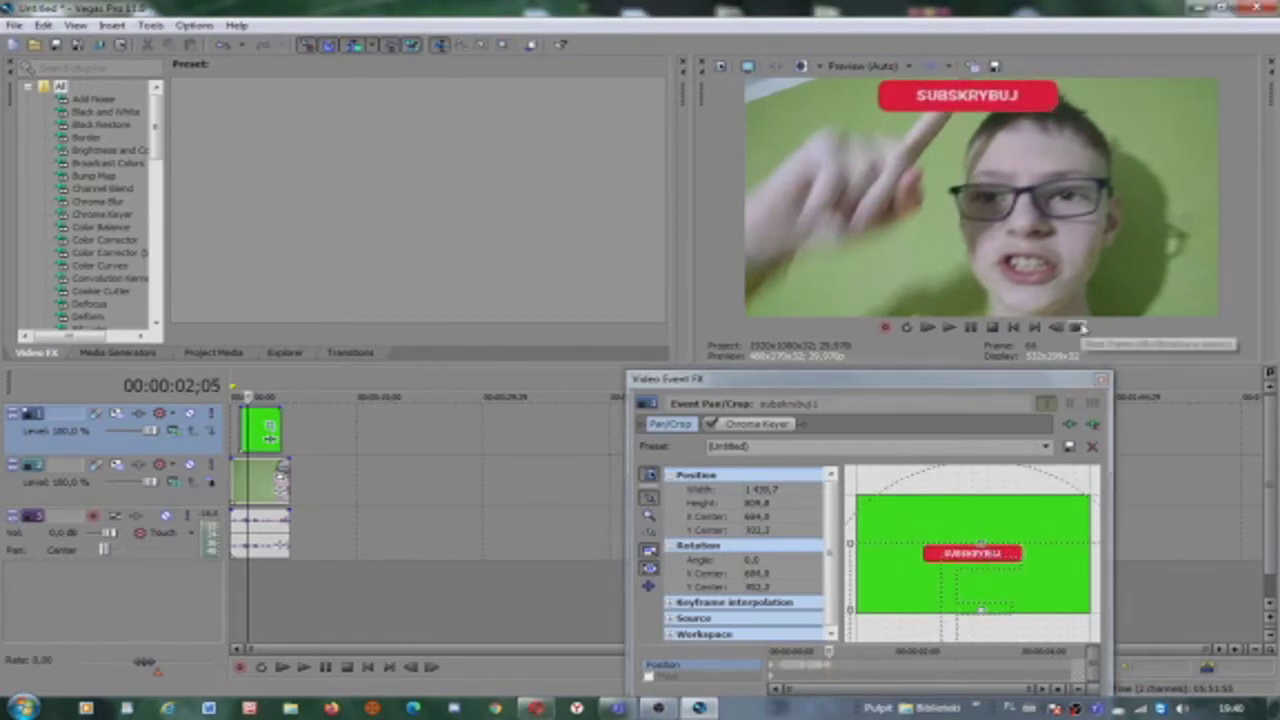
{"action": "left_click", "coordinate": [1080, 329]}
{"action": "left_click_drag", "start_coordinate": [968, 572], "coordinate": [965, 573]}
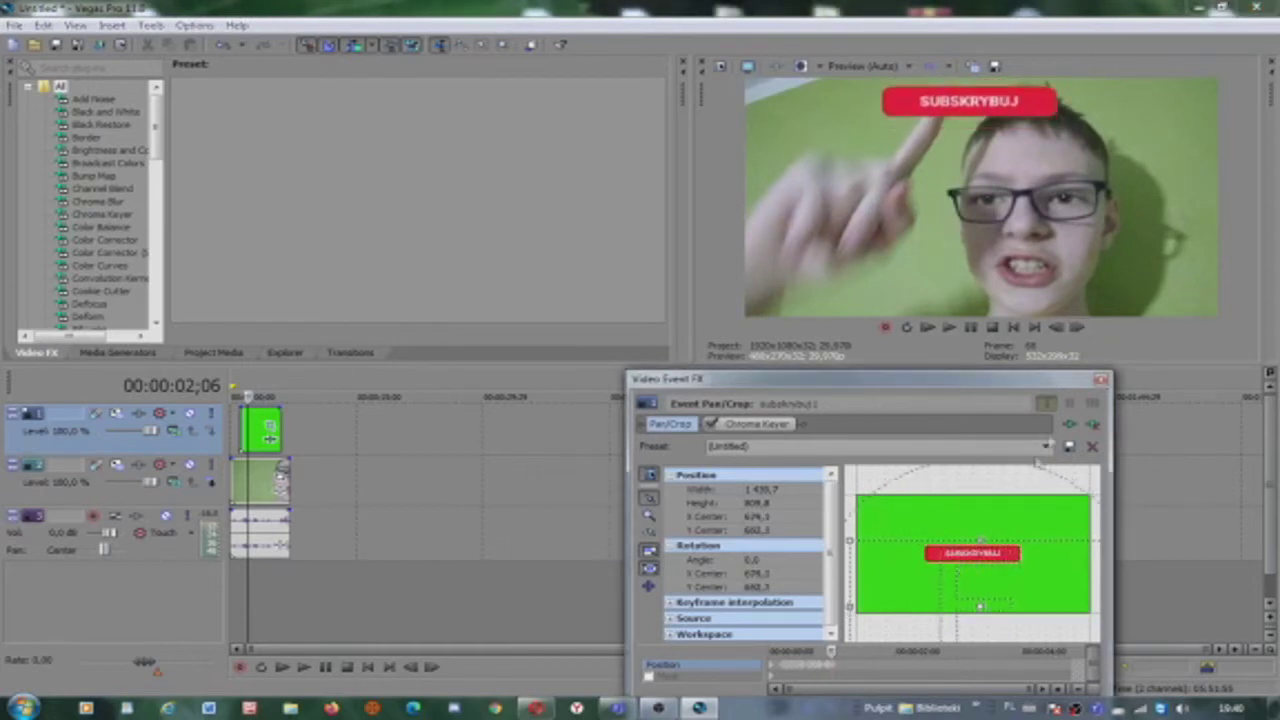
- Move the button down with the fingertip on every frame from 00:00:02;07 to 00:00:02;10 using Pan/Crop position keyframes
{"action": "left_click", "coordinate": [1078, 329]}
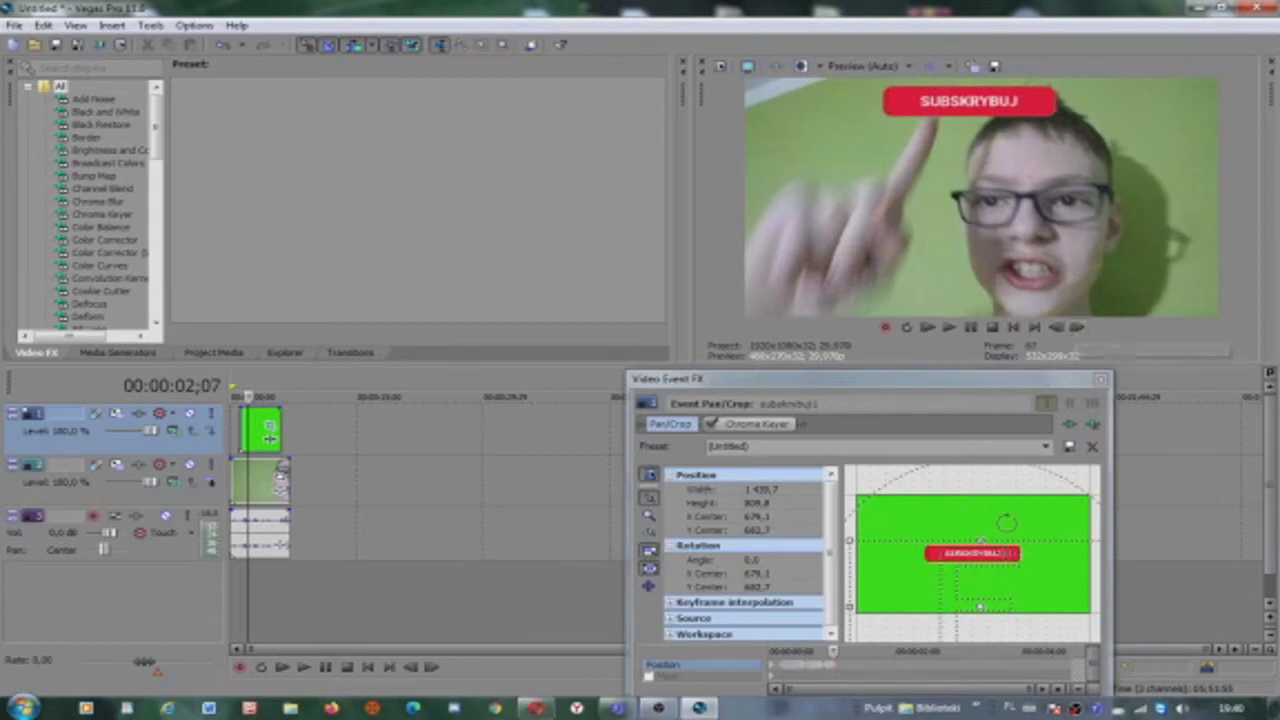
{"action": "left_click_drag", "start_coordinate": [980, 591], "coordinate": [997, 588]}
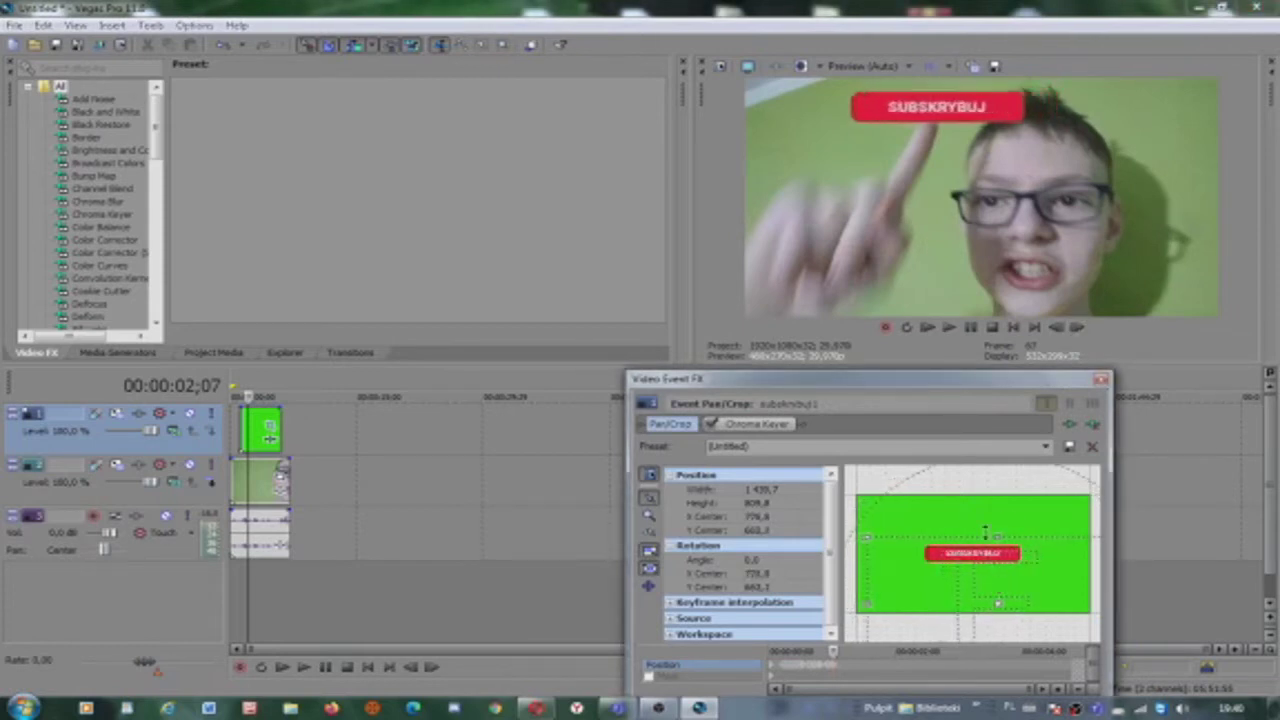
{"action": "left_click", "coordinate": [1080, 329]}
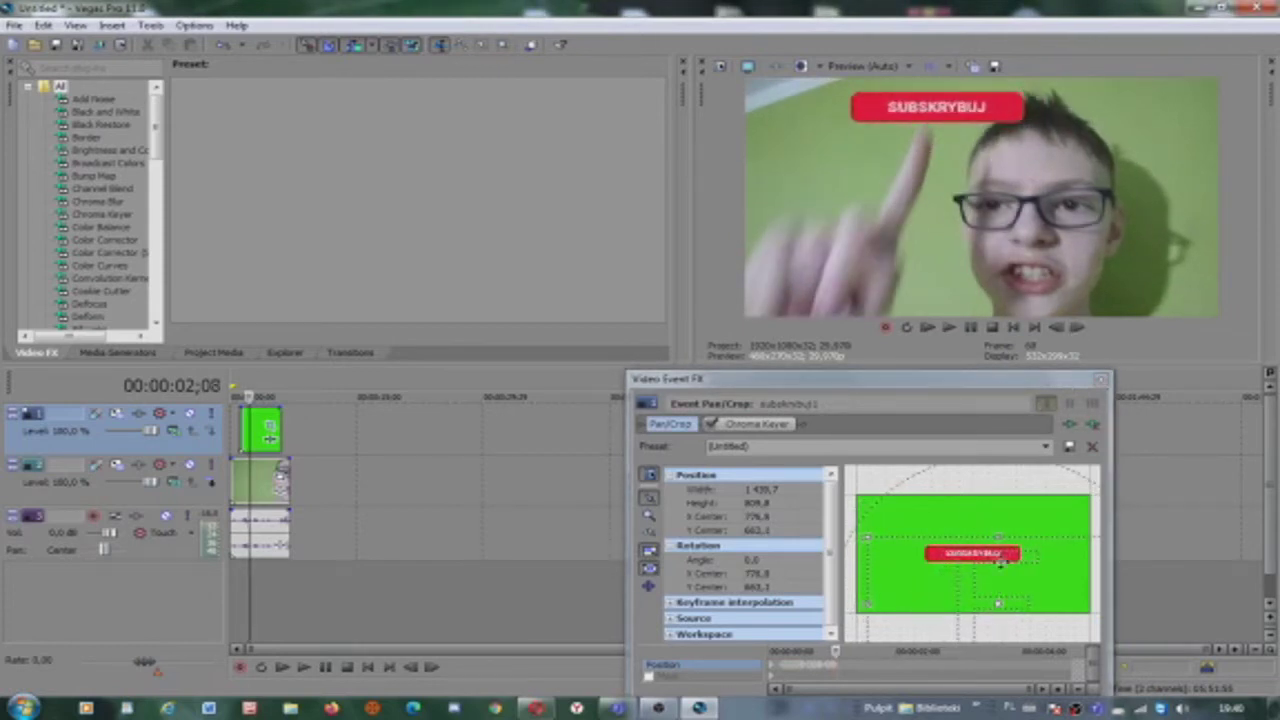
{"action": "left_click_drag", "start_coordinate": [966, 571], "coordinate": [970, 553]}
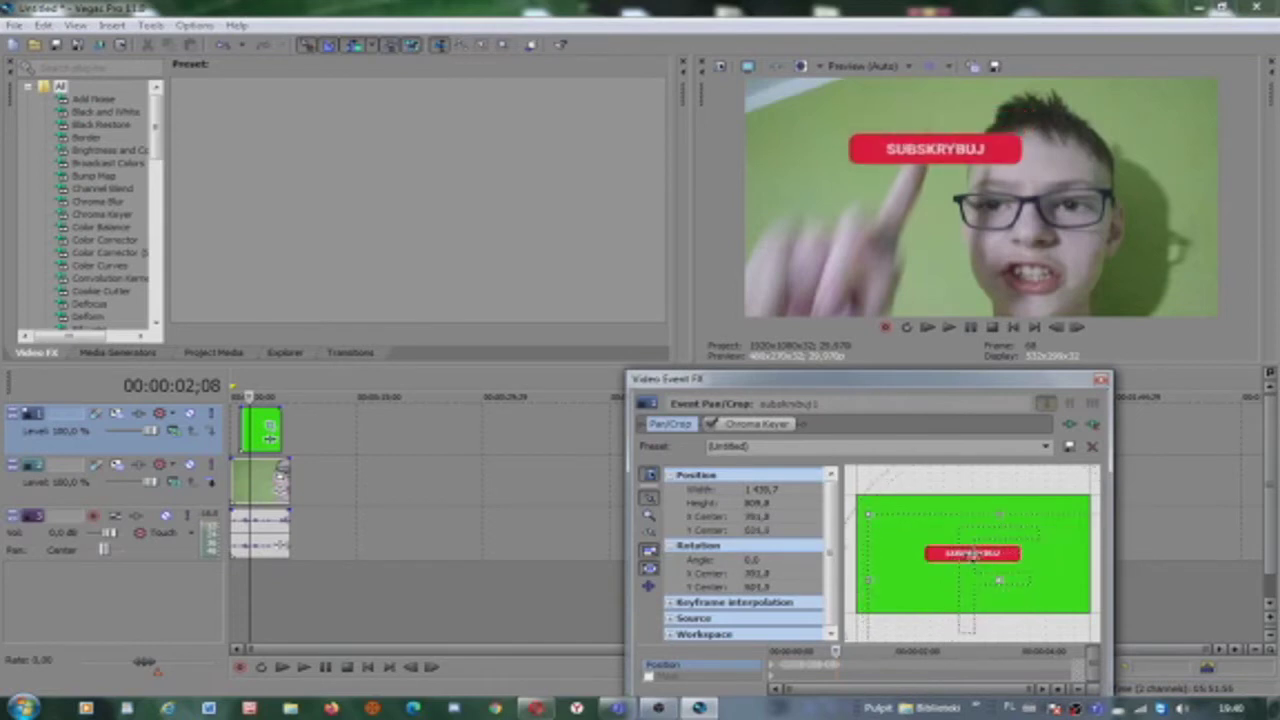
{"action": "left_click", "coordinate": [1080, 329]}
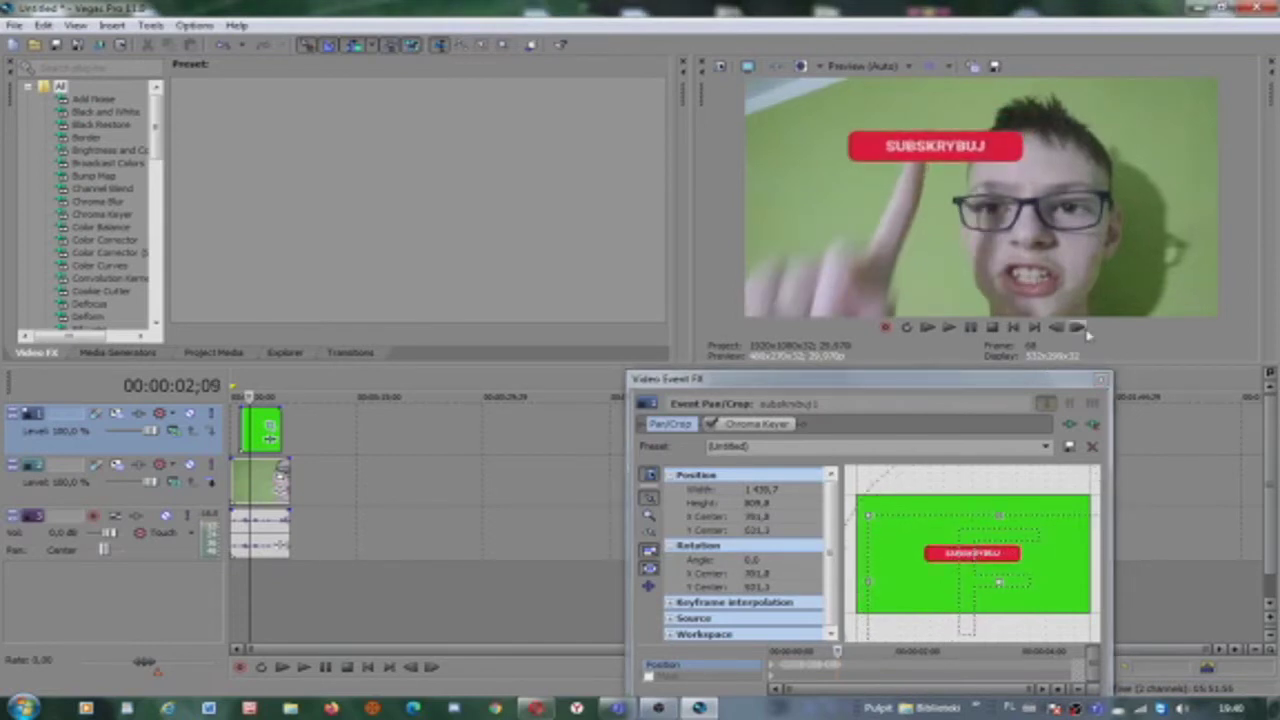
{"action": "left_click", "coordinate": [958, 596]}
{"action": "left_click_drag", "start_coordinate": [958, 596], "coordinate": [968, 589]}
{"action": "left_click", "coordinate": [1080, 329]}
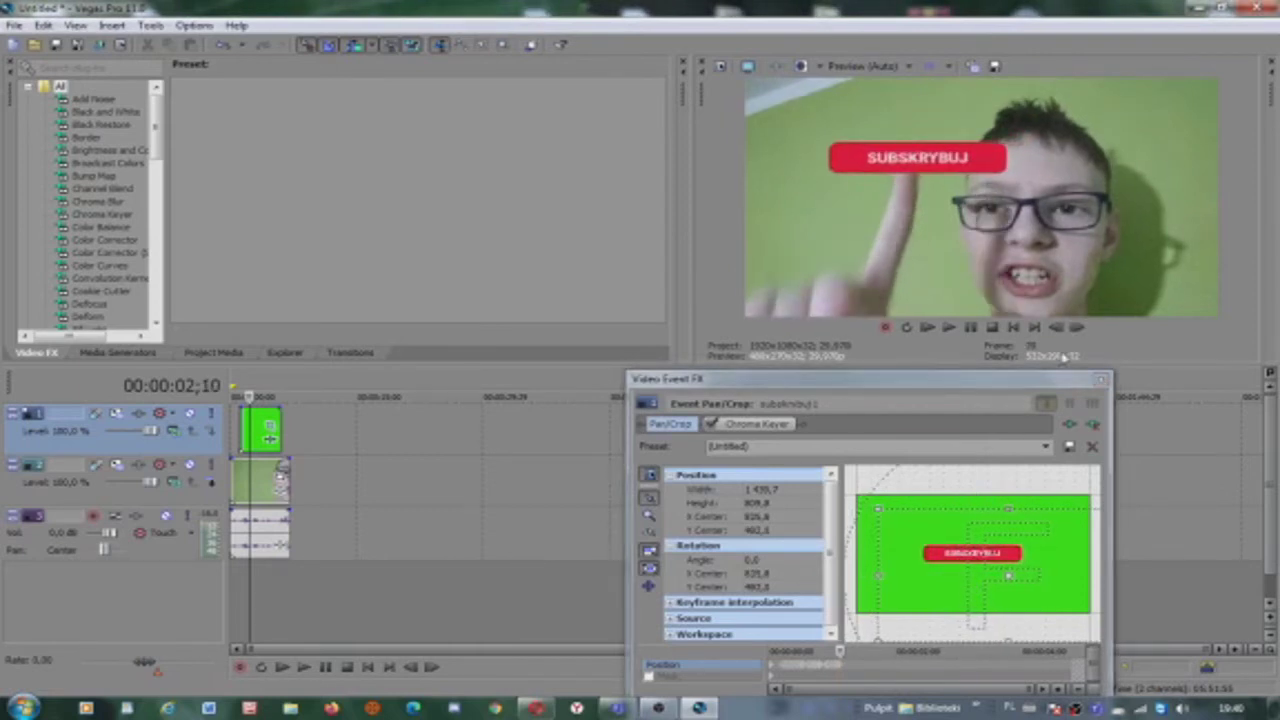
{"action": "left_click_drag", "start_coordinate": [976, 591], "coordinate": [971, 580]}
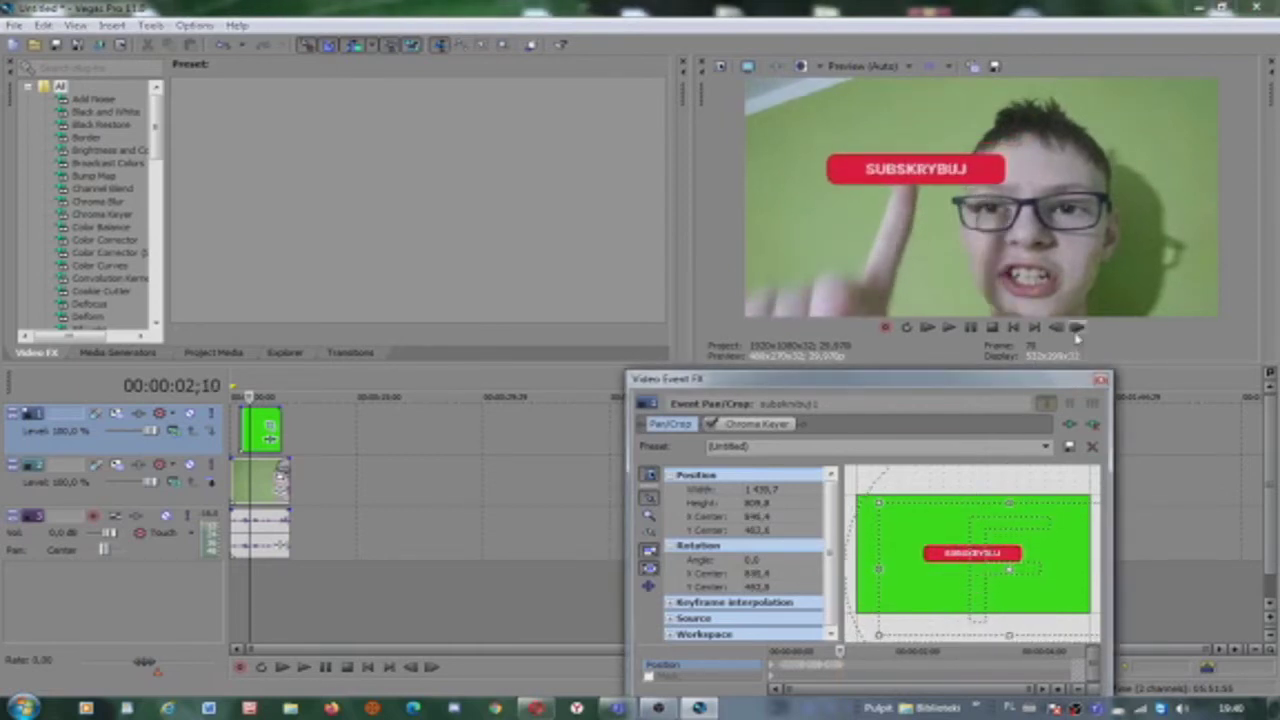
- Lower the subscribe button toward the fingertip at 00:00:02;11 and again on the following frame with Pan/Crop position keyframes
{"action": "left_click", "coordinate": [1077, 331]}
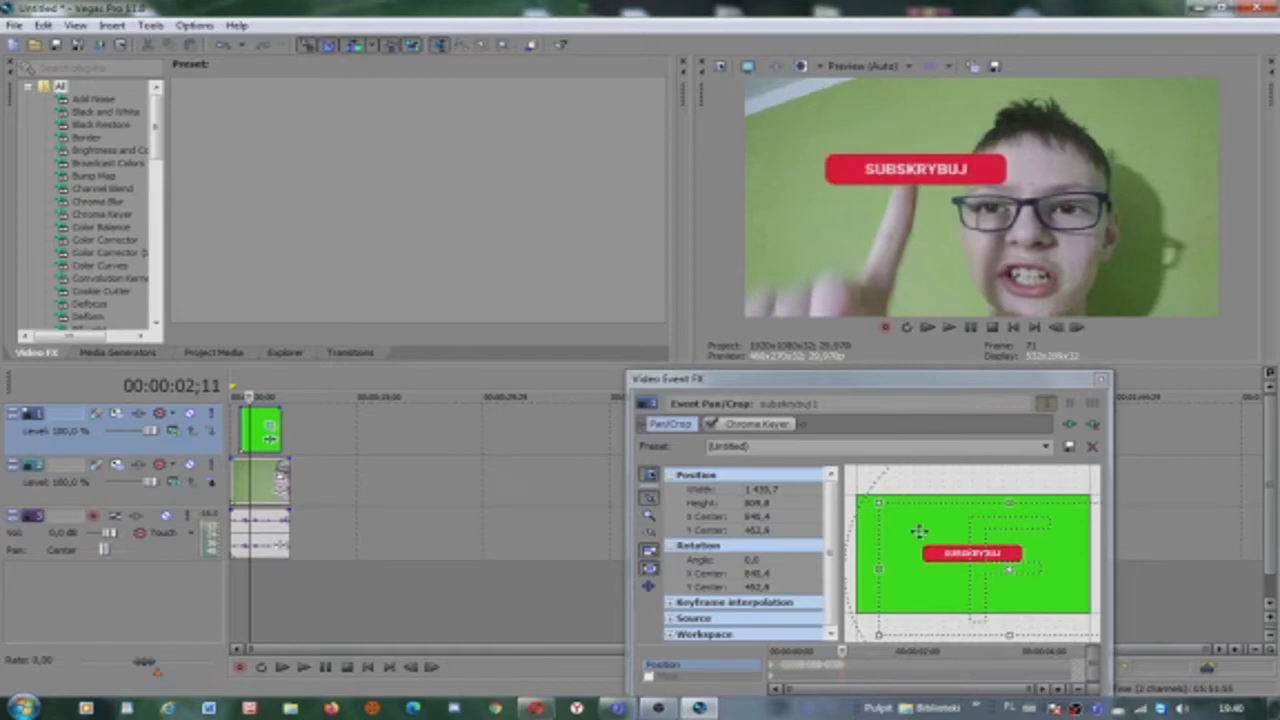
{"action": "left_click_drag", "start_coordinate": [933, 550], "coordinate": [985, 556]}
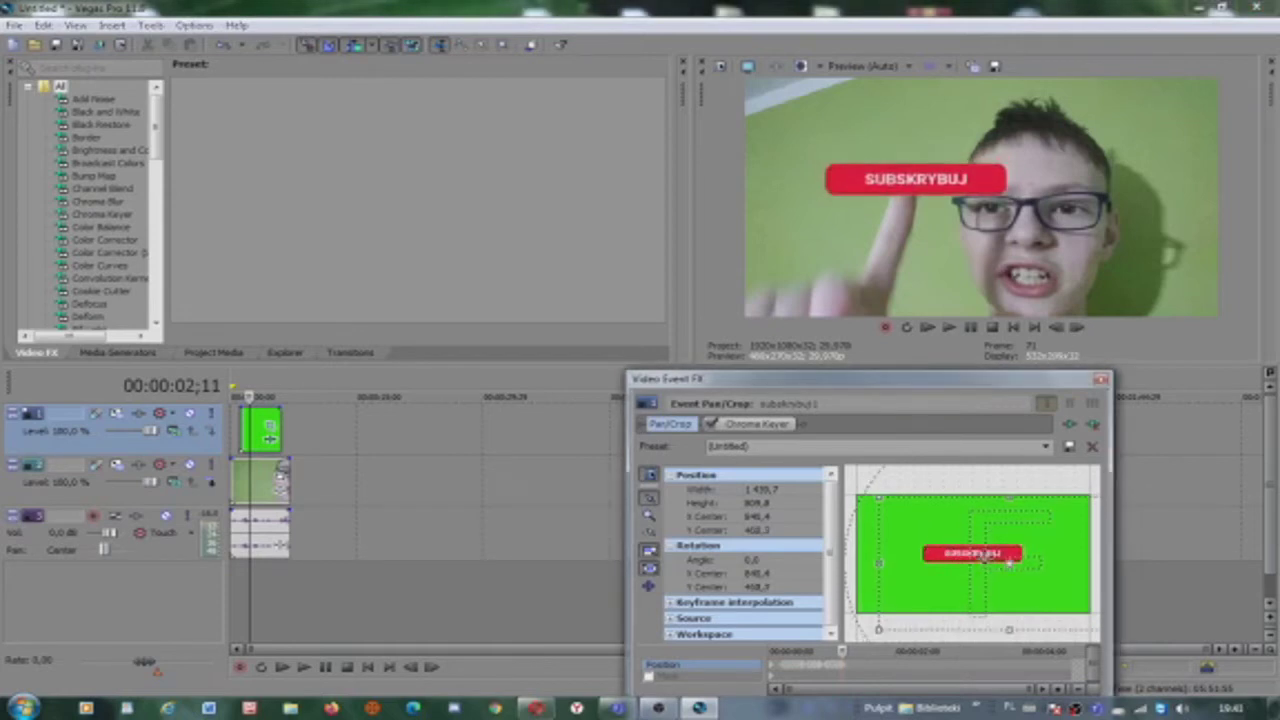
{"action": "left_click", "coordinate": [1075, 340]}
{"action": "left_click_drag", "start_coordinate": [994, 551], "coordinate": [988, 557]}
- Shift the button to follow the fingertip at 00:00:02;14, 00:00:02;16 and 00:00:02;17, leaving the frames between them unadjusted
{"action": "left_click", "coordinate": [1077, 328]}
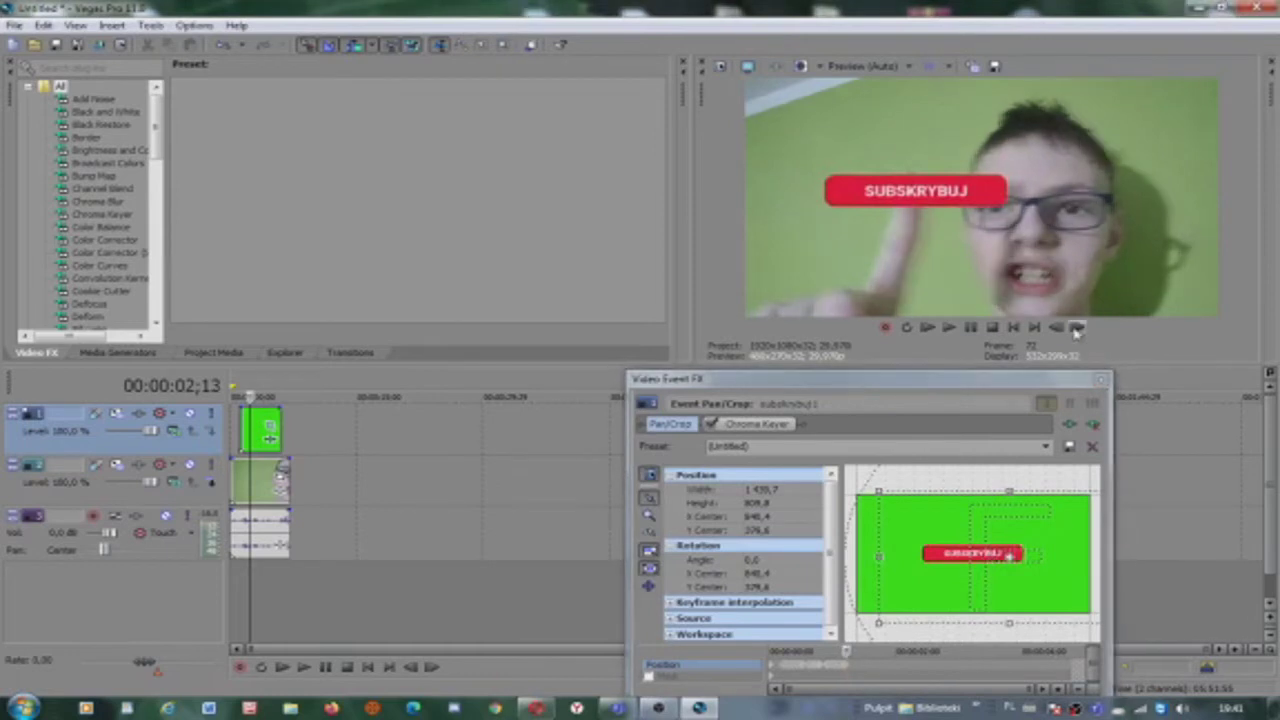
{"action": "left_click", "coordinate": [1077, 328]}
{"action": "left_click_drag", "start_coordinate": [976, 545], "coordinate": [965, 553]}
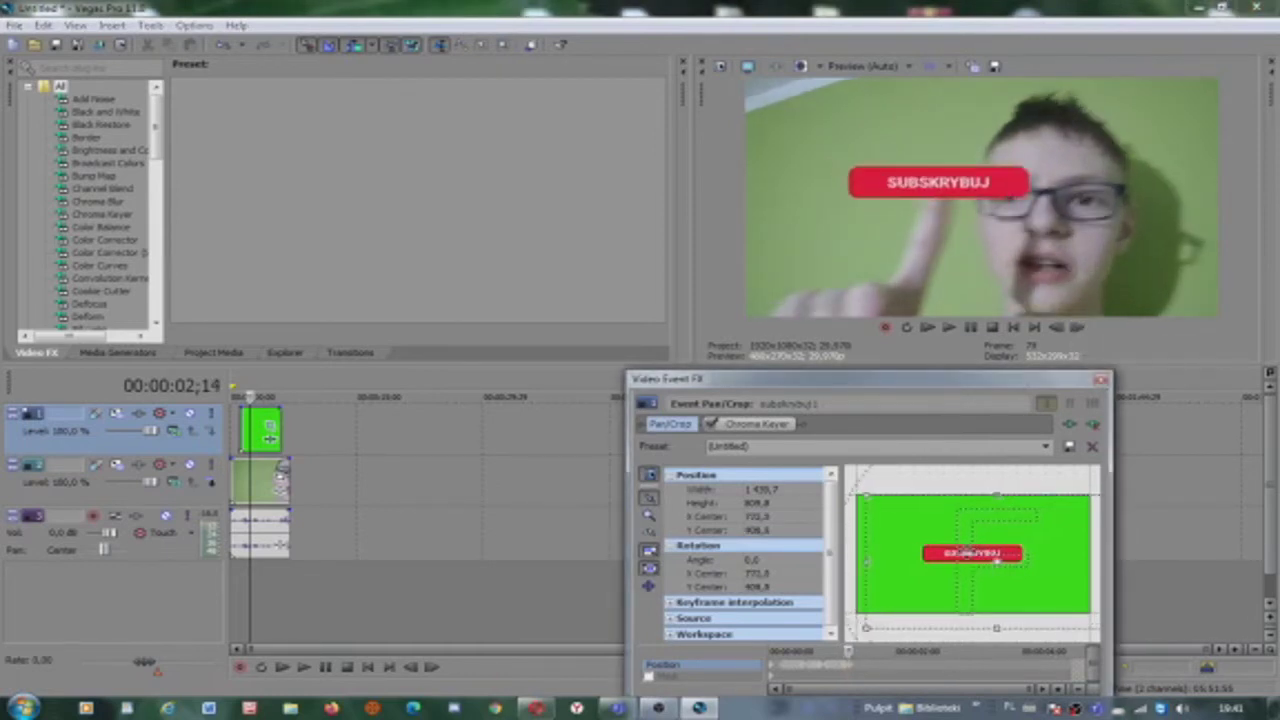
{"action": "left_click", "coordinate": [1077, 328]}
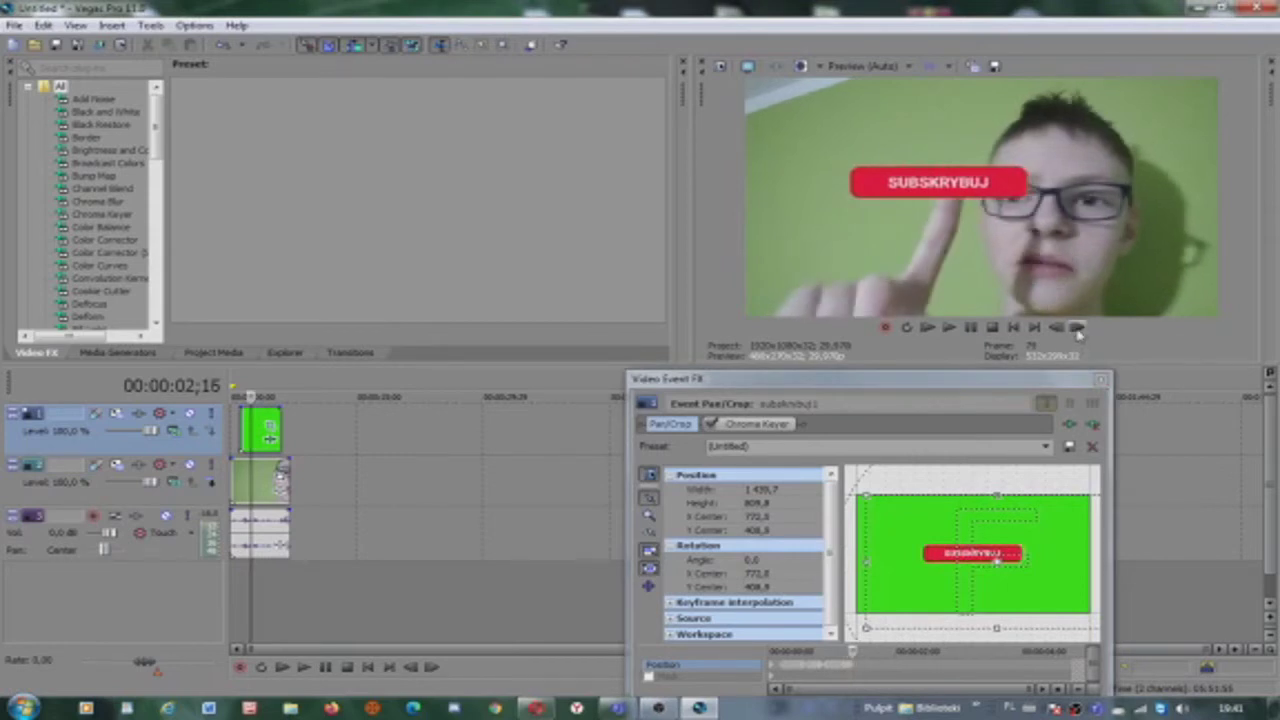
{"action": "left_click_drag", "start_coordinate": [997, 558], "coordinate": [983, 560]}
{"action": "left_click", "coordinate": [1077, 328]}
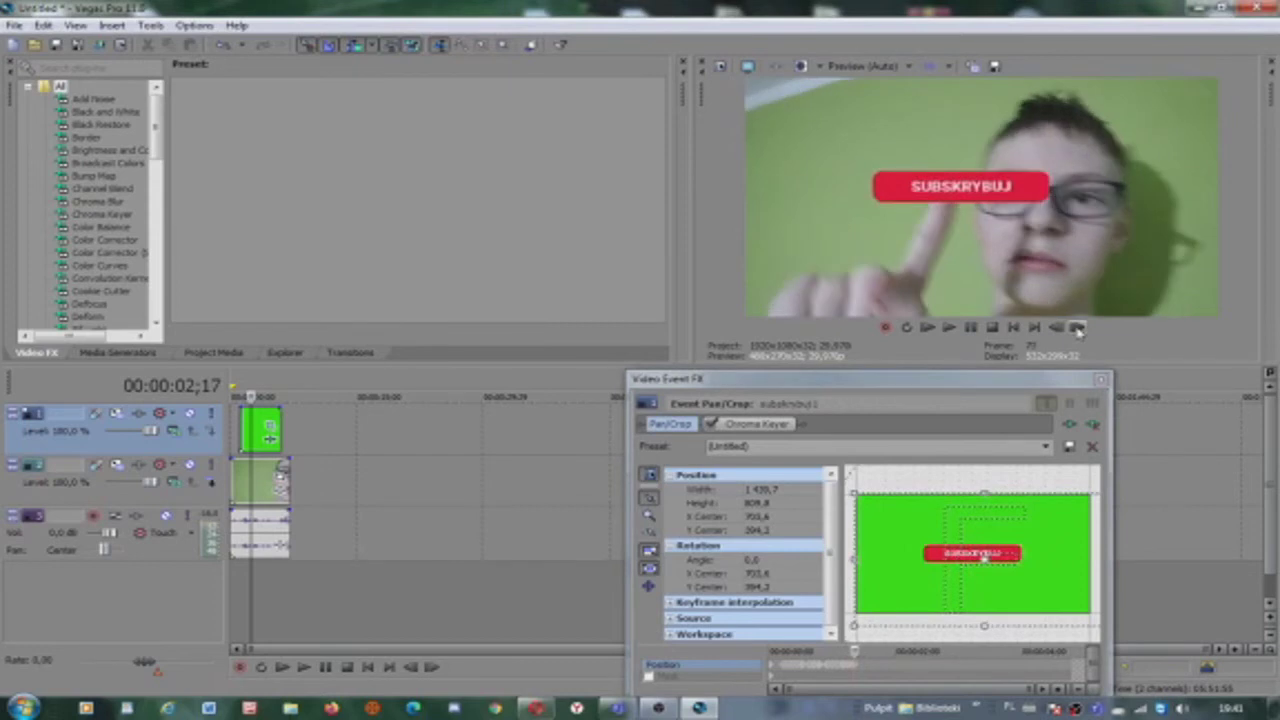
{"action": "left_click_drag", "start_coordinate": [983, 560], "coordinate": [966, 541]}
- Raise the button along with the fingertip at 00:00:02;19 and 00:00:02;20
{"action": "left_click", "coordinate": [1077, 327]}
{"action": "left_click", "coordinate": [1077, 327]}
{"action": "left_click_drag", "start_coordinate": [930, 567], "coordinate": [946, 579]}
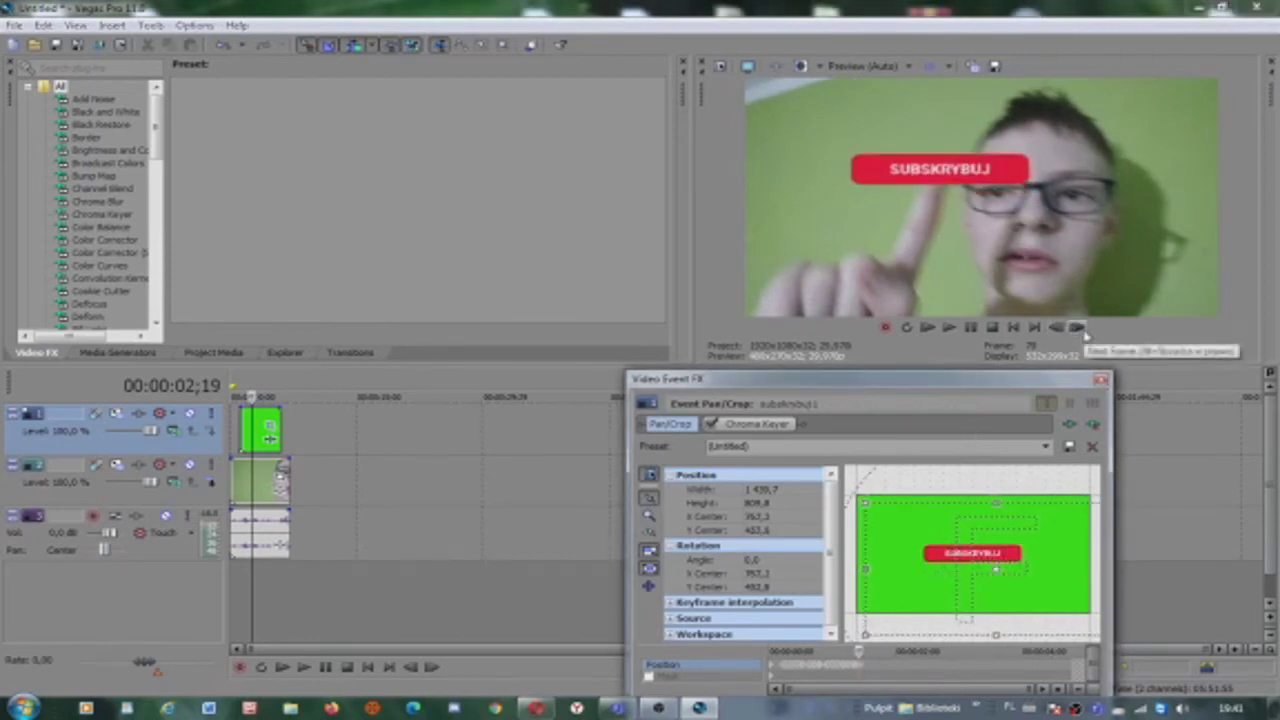
{"action": "left_click", "coordinate": [1077, 327]}
{"action": "left_click_drag", "start_coordinate": [952, 558], "coordinate": [952, 565]}
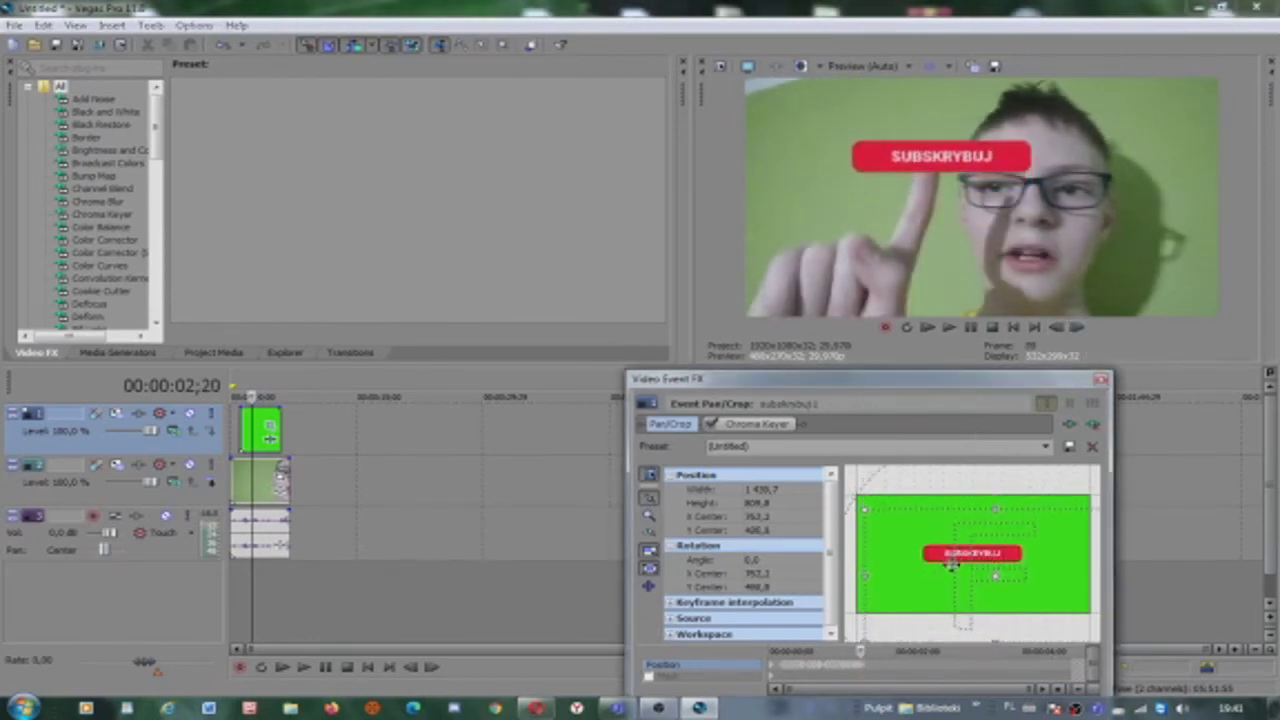
- Advance past 00:00:02;21 and shift the button left to center it over the fingertip at 00:00:02;23 and 00:00:02;24
{"action": "left_click", "coordinate": [1076, 327]}
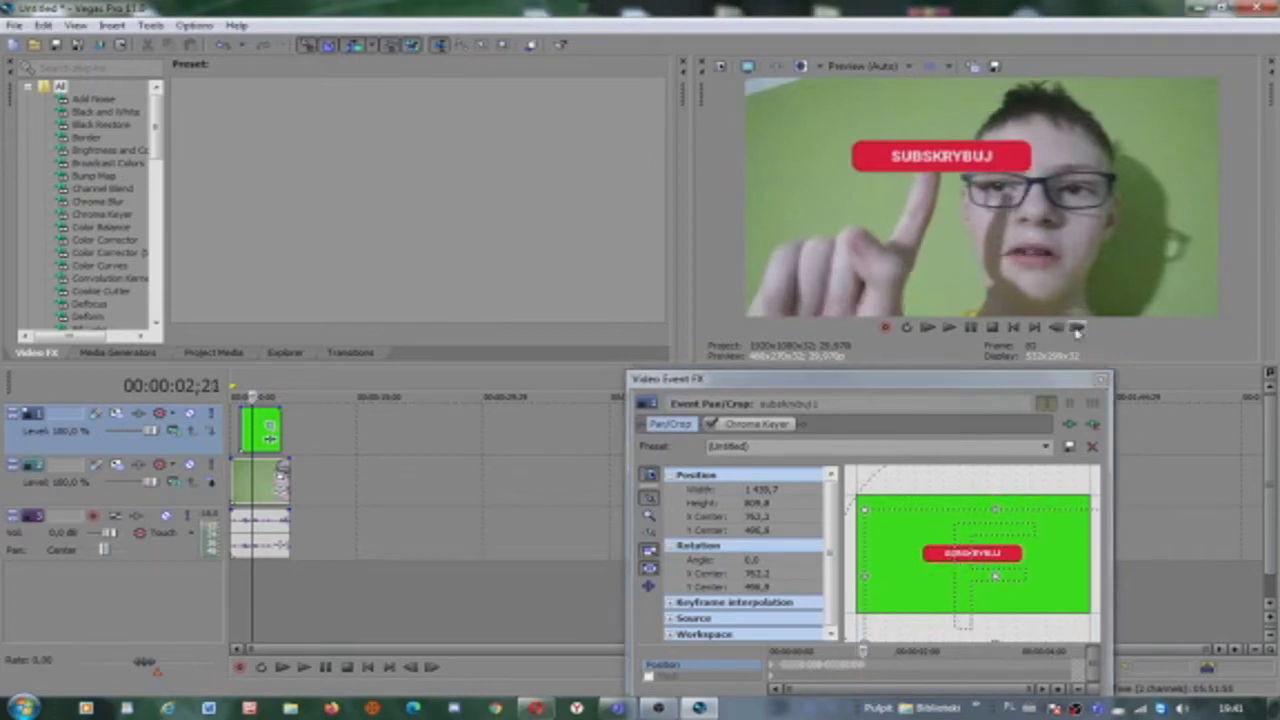
{"action": "left_click", "coordinate": [1077, 327]}
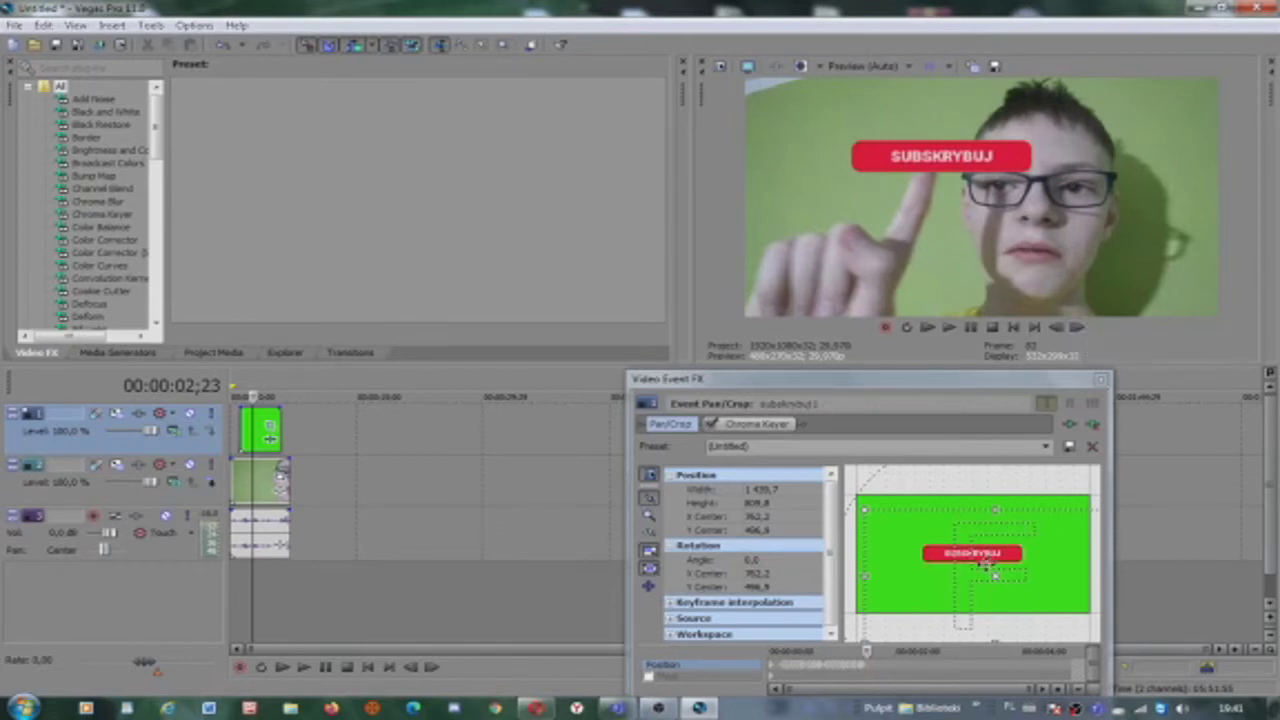
{"action": "left_click_drag", "start_coordinate": [987, 559], "coordinate": [995, 566]}
{"action": "left_click", "coordinate": [1077, 327]}
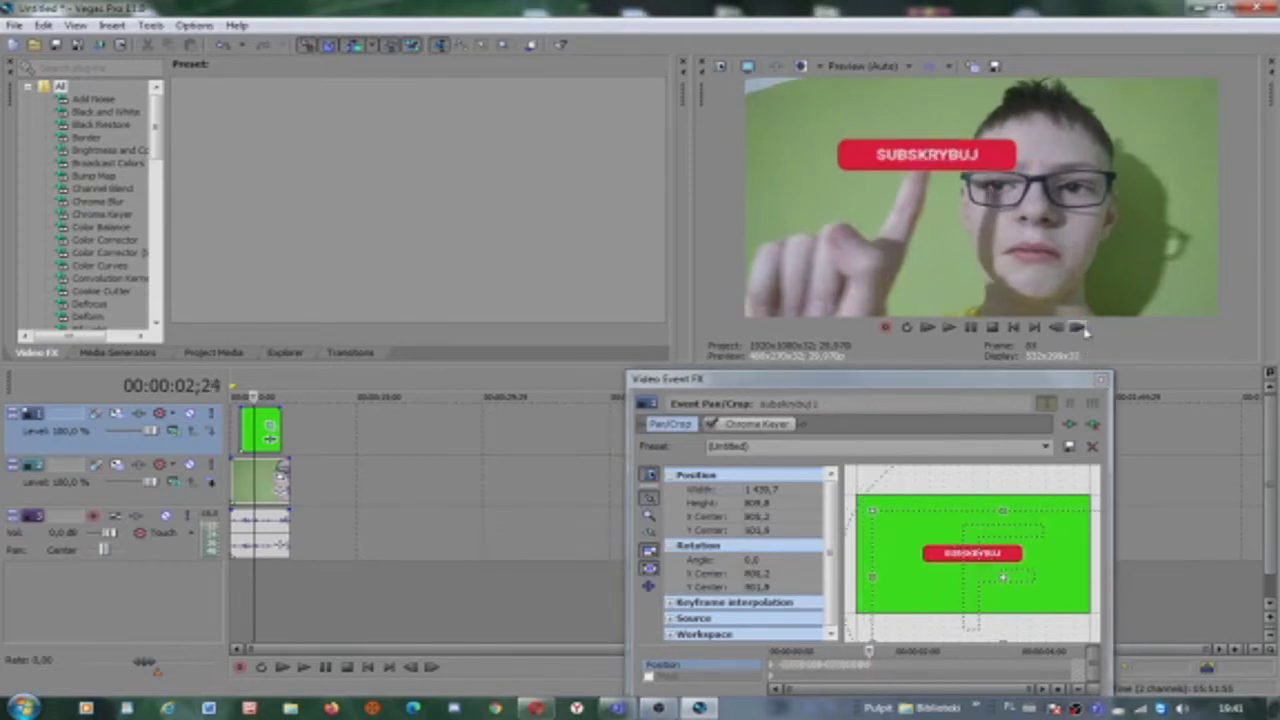
{"action": "left_click_drag", "start_coordinate": [978, 543], "coordinate": [983, 541]}
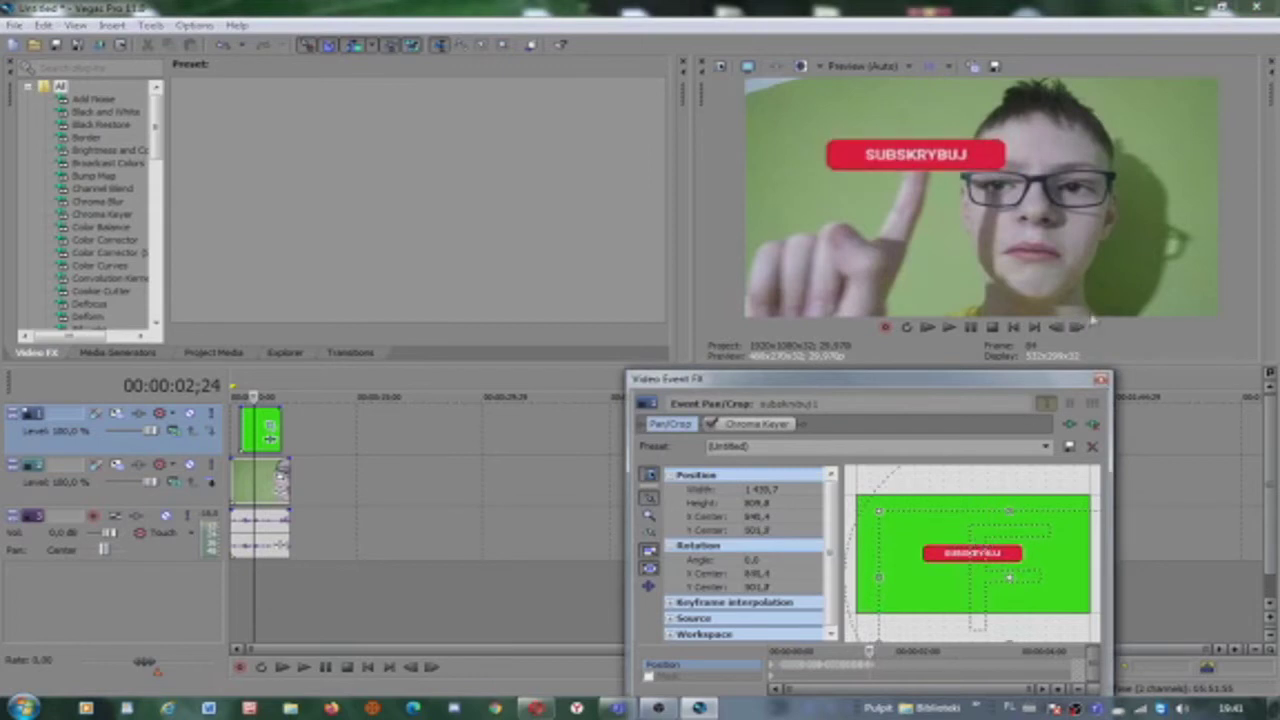
- Lower the button slightly onto the fingertip at 00:00:02;25 and 00:00:02;26
{"action": "left_click", "coordinate": [1077, 328]}
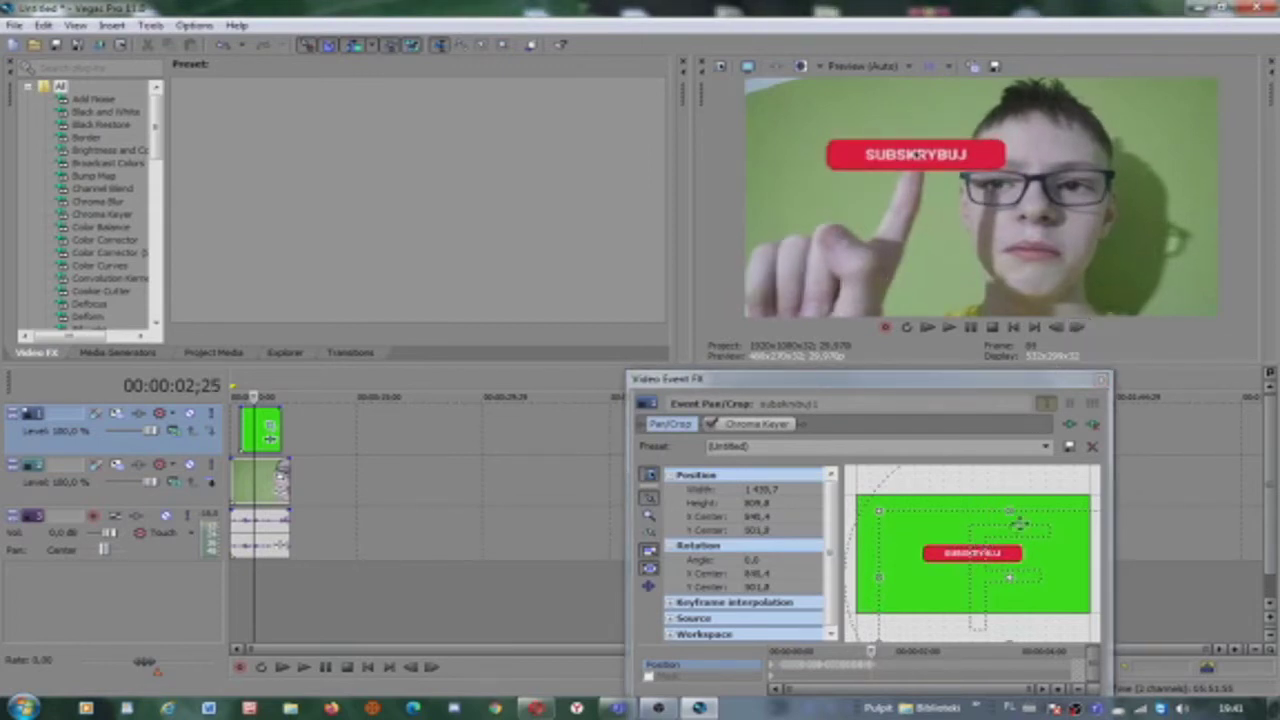
{"action": "left_click_drag", "start_coordinate": [960, 578], "coordinate": [968, 569]}
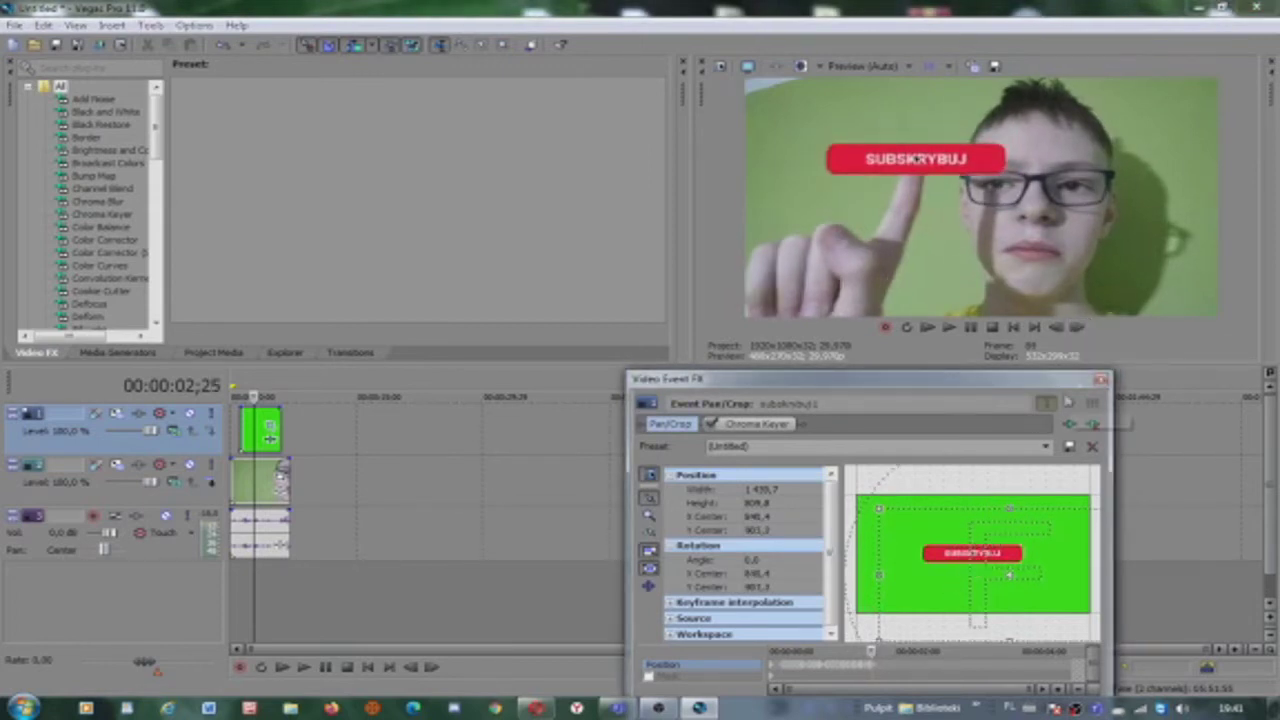
{"action": "left_click", "coordinate": [1077, 328]}
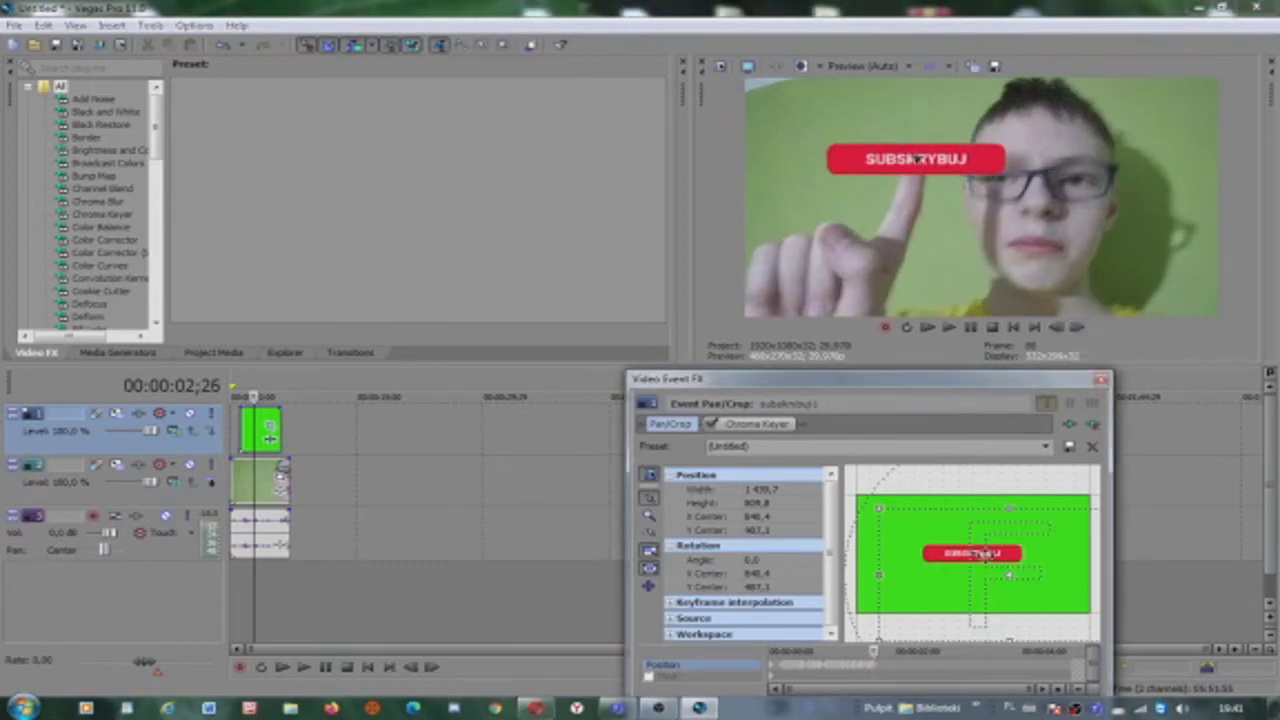
{"action": "left_click_drag", "start_coordinate": [980, 558], "coordinate": [986, 552]}
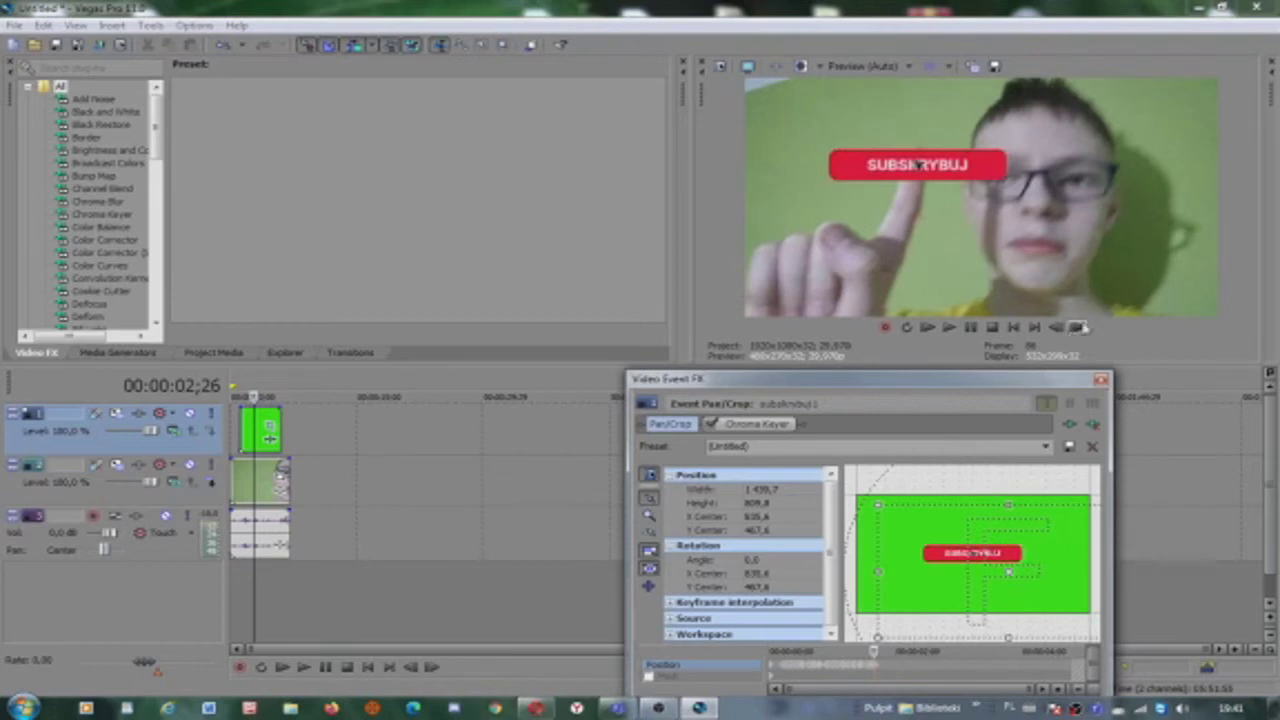
- Move the button right and up with the finger at 00:00:02;29 and 00:00:03;01
{"action": "left_click", "coordinate": [1078, 327]}
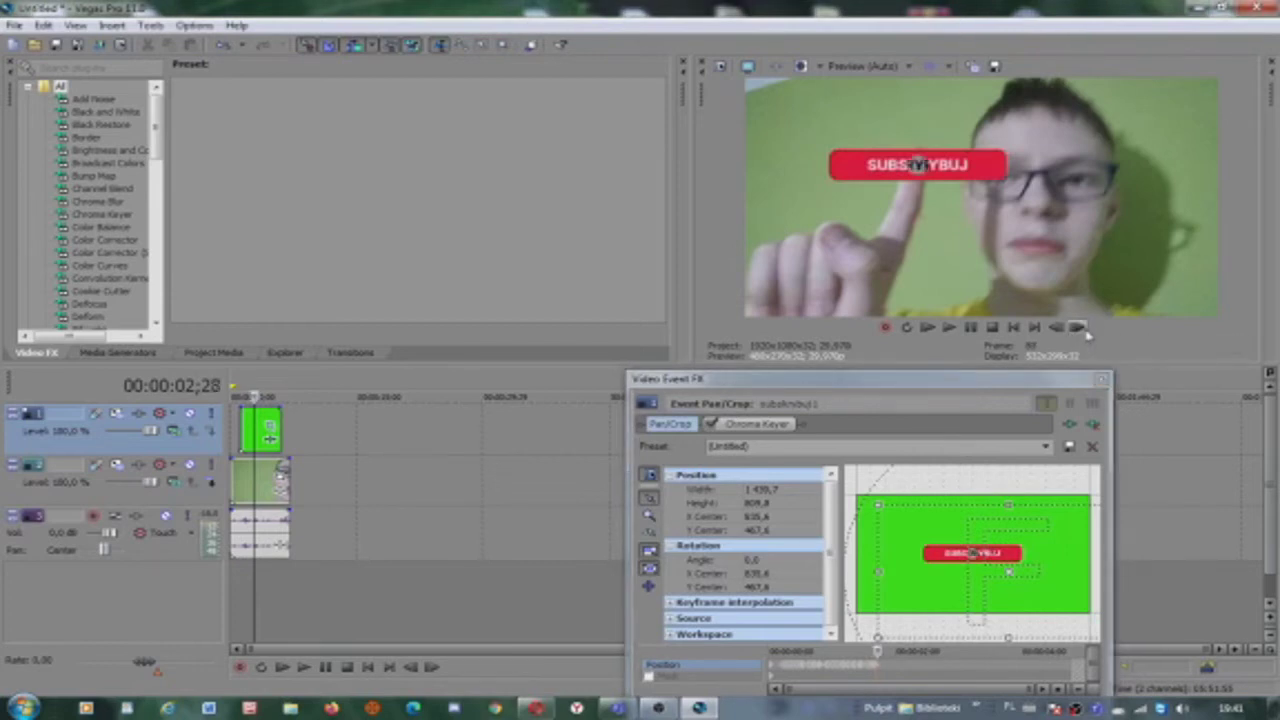
{"action": "left_click_drag", "start_coordinate": [980, 587], "coordinate": [967, 593]}
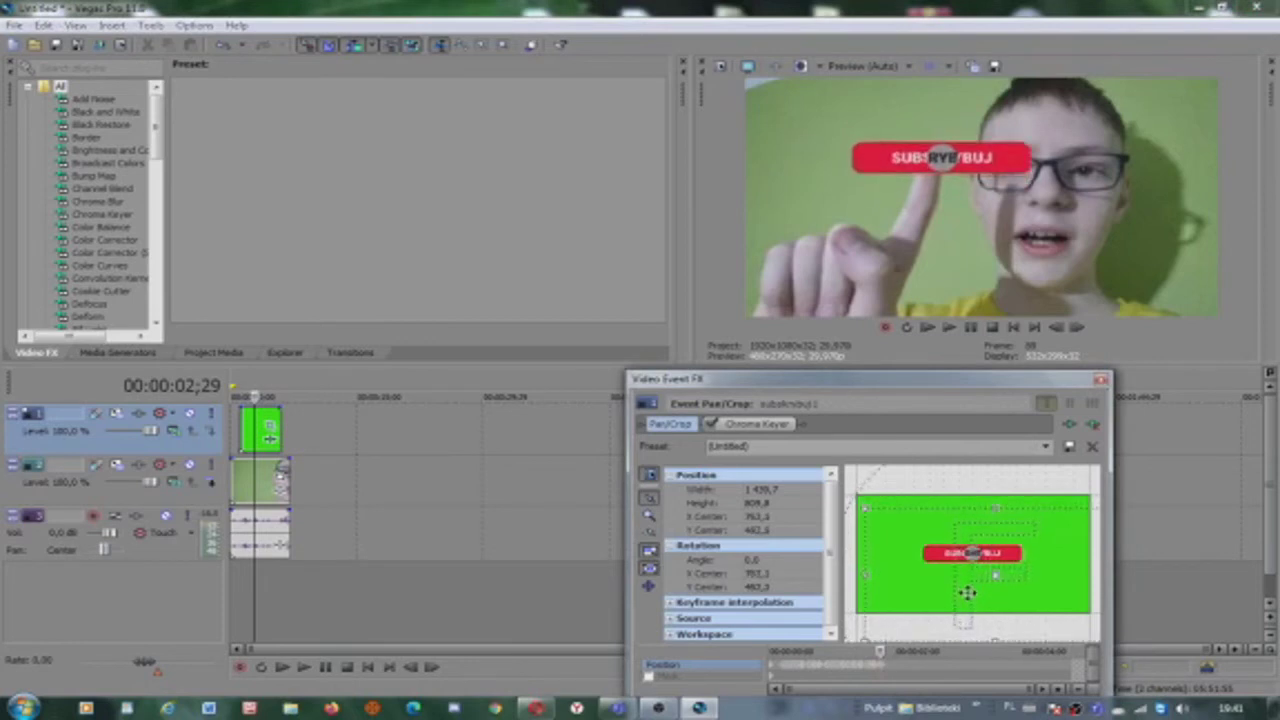
{"action": "left_click", "coordinate": [1078, 327]}
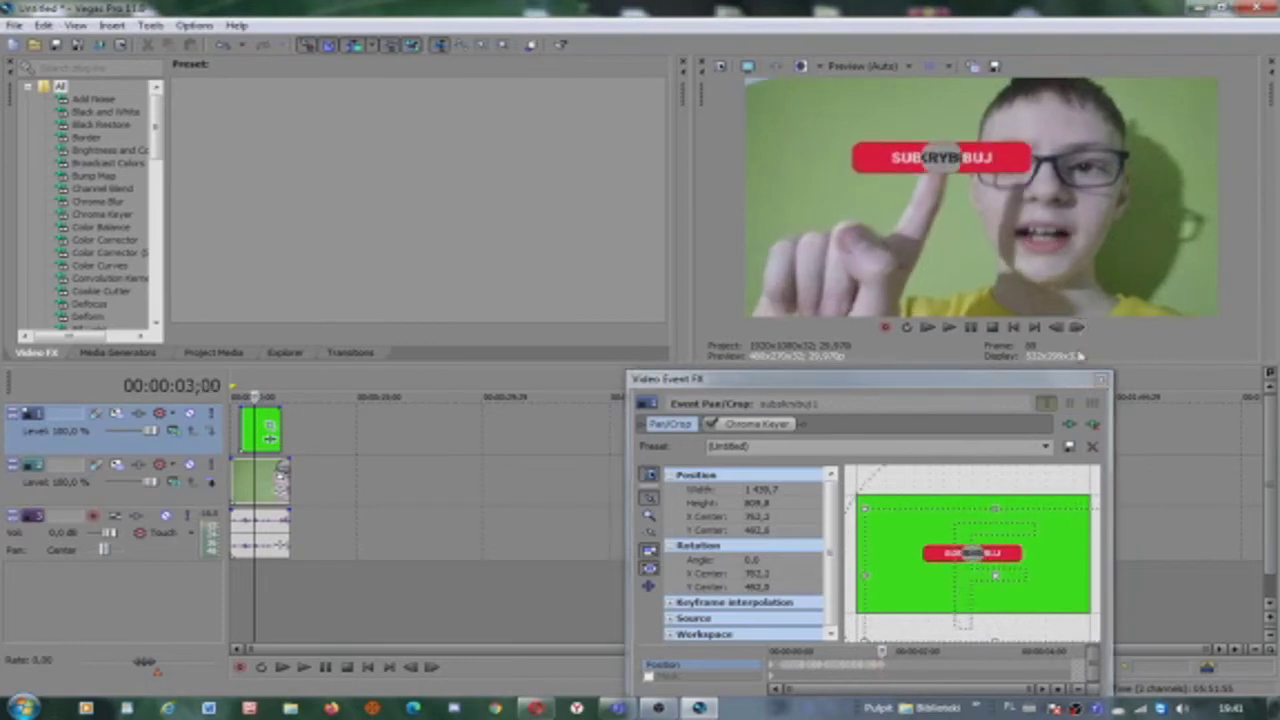
{"action": "left_click", "coordinate": [1078, 327]}
{"action": "left_click_drag", "start_coordinate": [970, 545], "coordinate": [964, 553]}
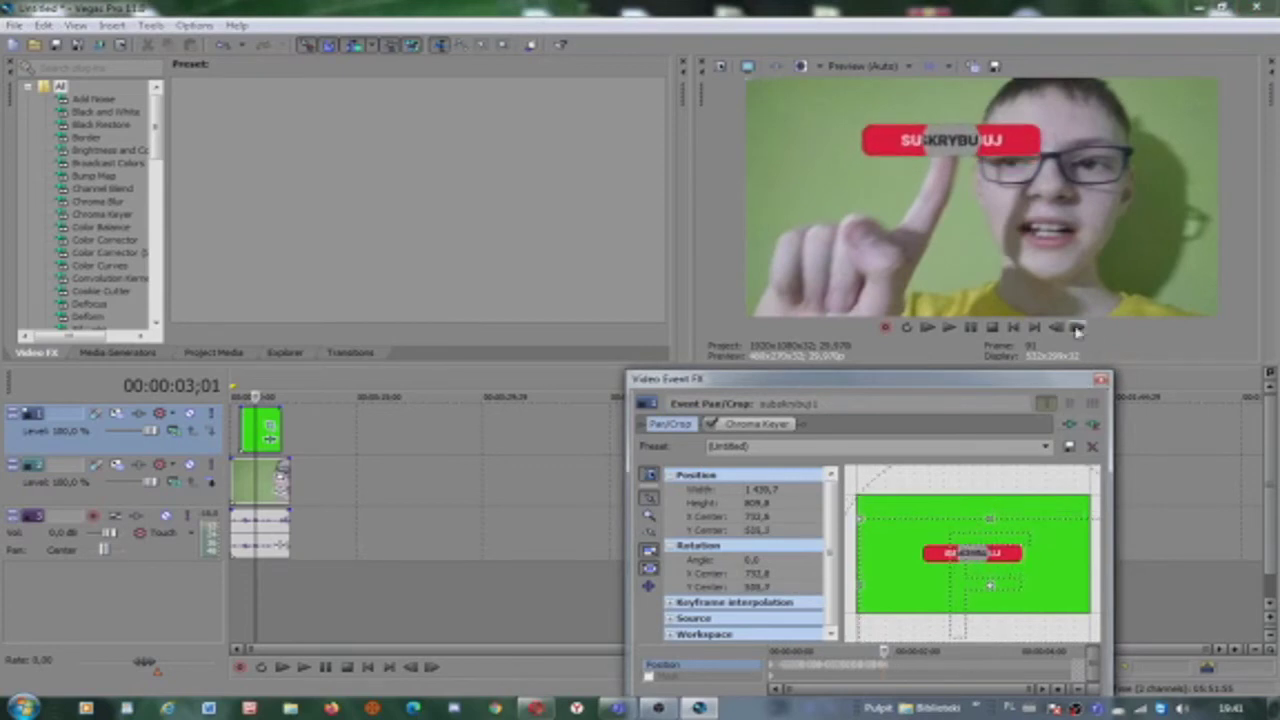
- Nudge the button's position to stay on the fingertip at 00:00:03;02 and raise it at 00:00:03;03
{"action": "left_click", "coordinate": [1078, 327]}
{"action": "left_click_drag", "start_coordinate": [988, 553], "coordinate": [985, 550]}
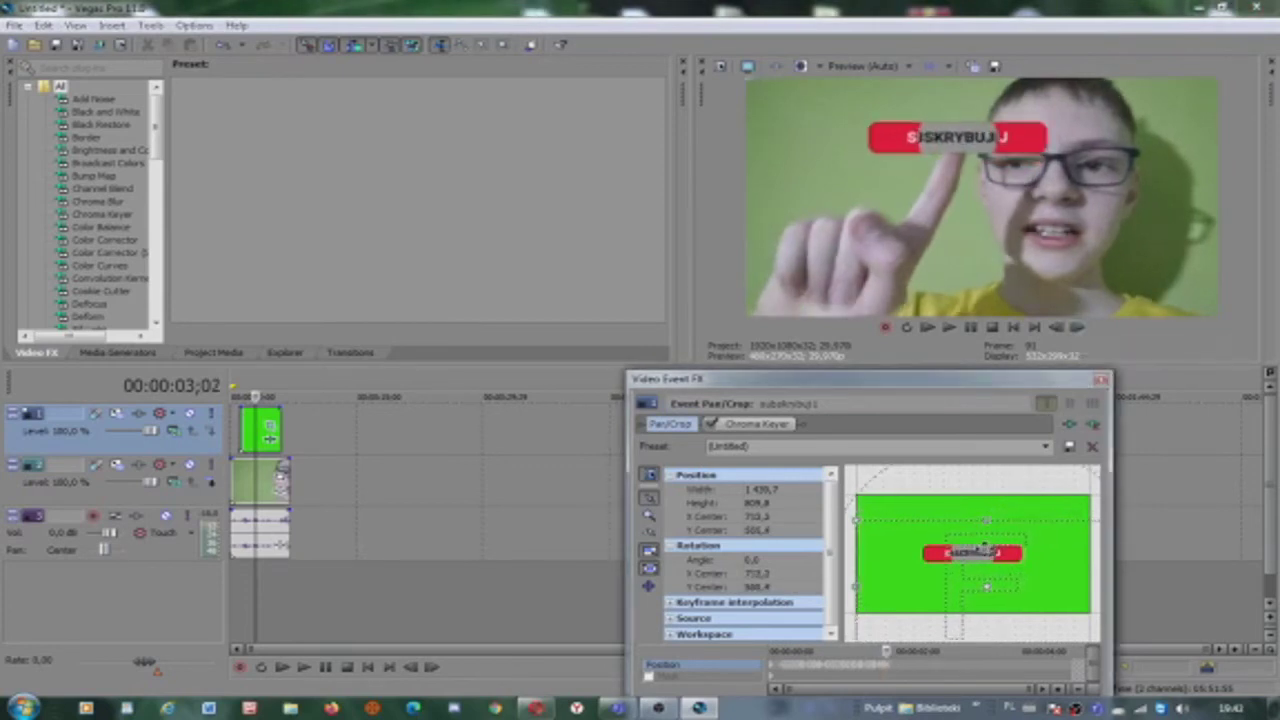
{"action": "left_click", "coordinate": [1078, 327]}
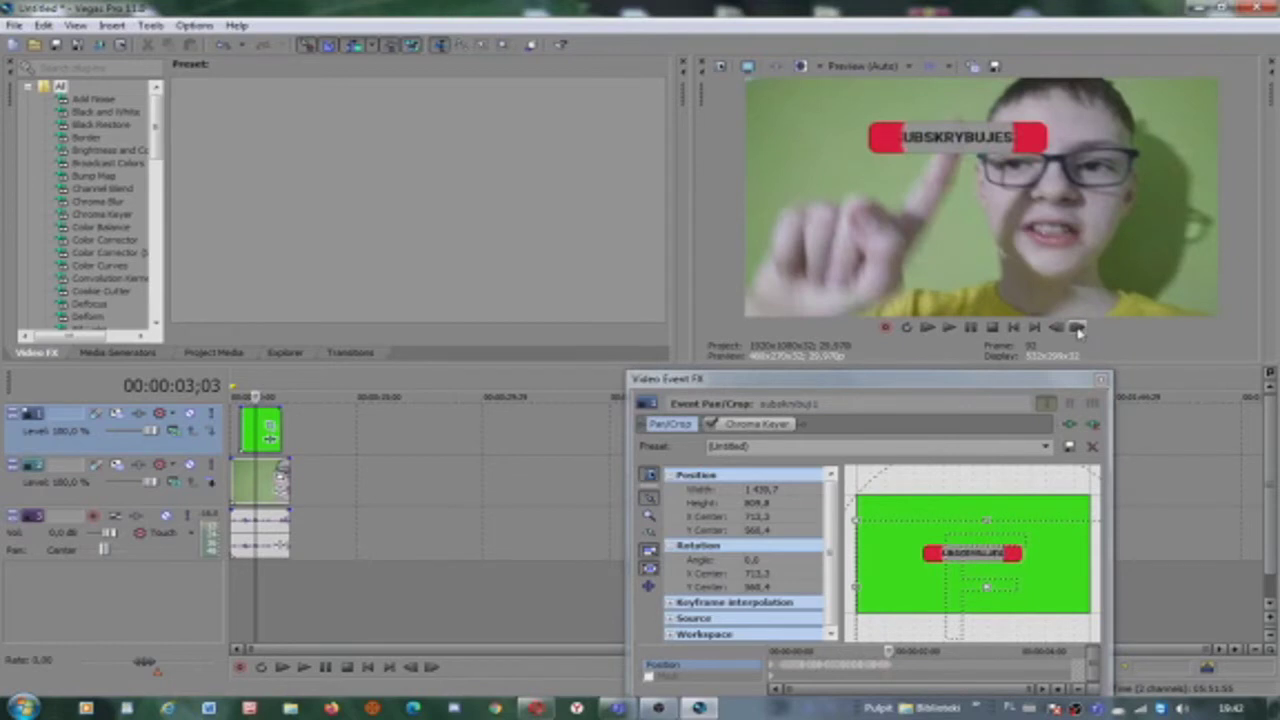
{"action": "left_click_drag", "start_coordinate": [986, 553], "coordinate": [984, 561]}
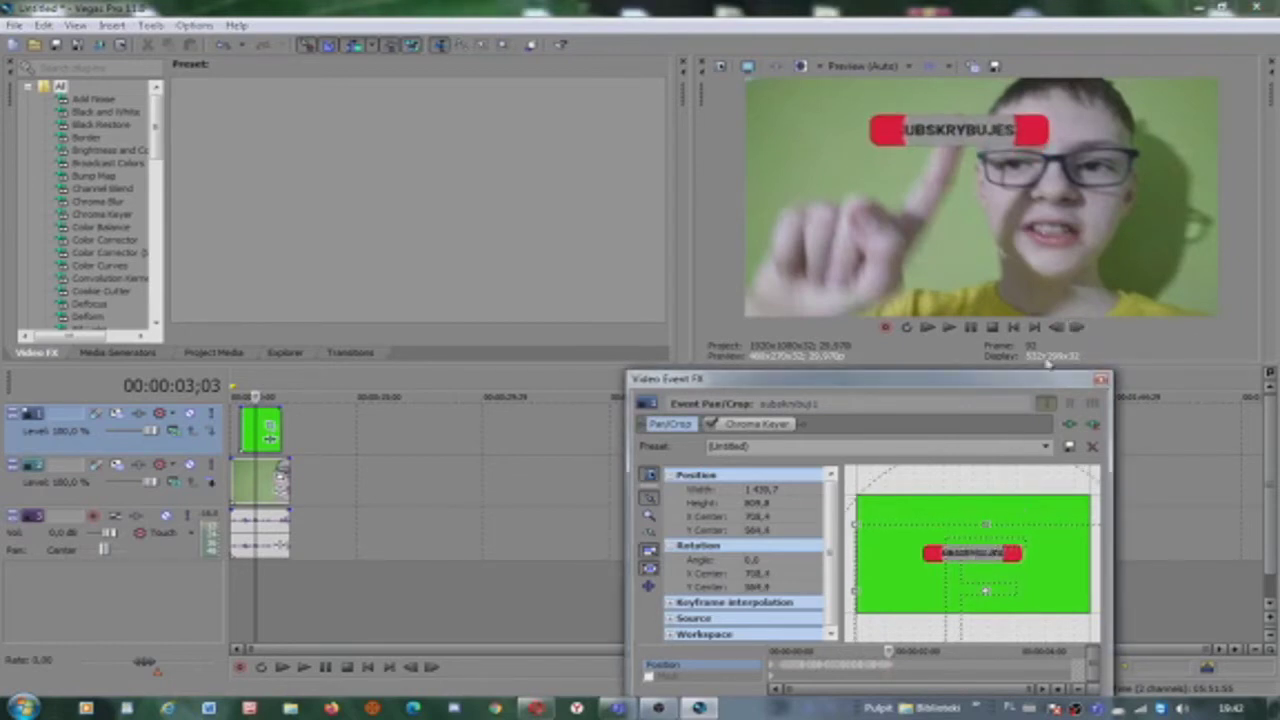
- Raise the button with the finger on each frame from 00:00:03;04 to 00:00:03;06
{"action": "left_click", "coordinate": [1078, 327]}
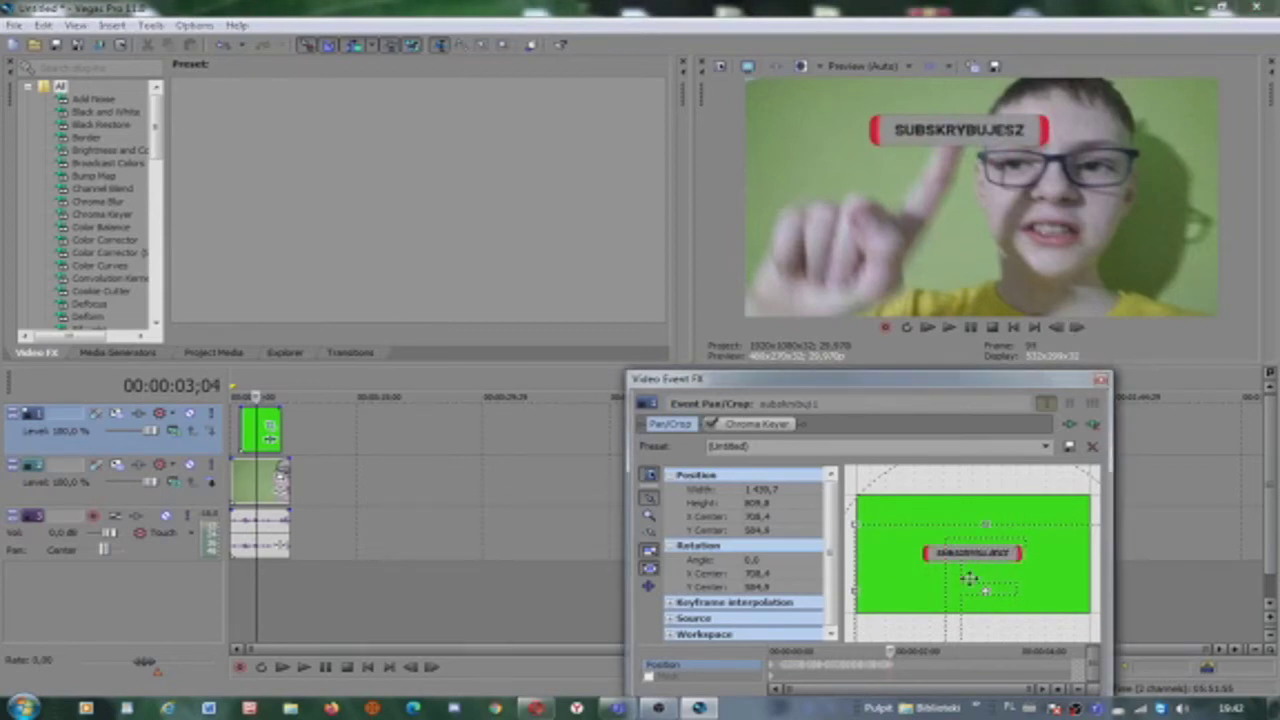
{"action": "left_click_drag", "start_coordinate": [969, 578], "coordinate": [967, 582]}
{"action": "left_click", "coordinate": [1078, 327]}
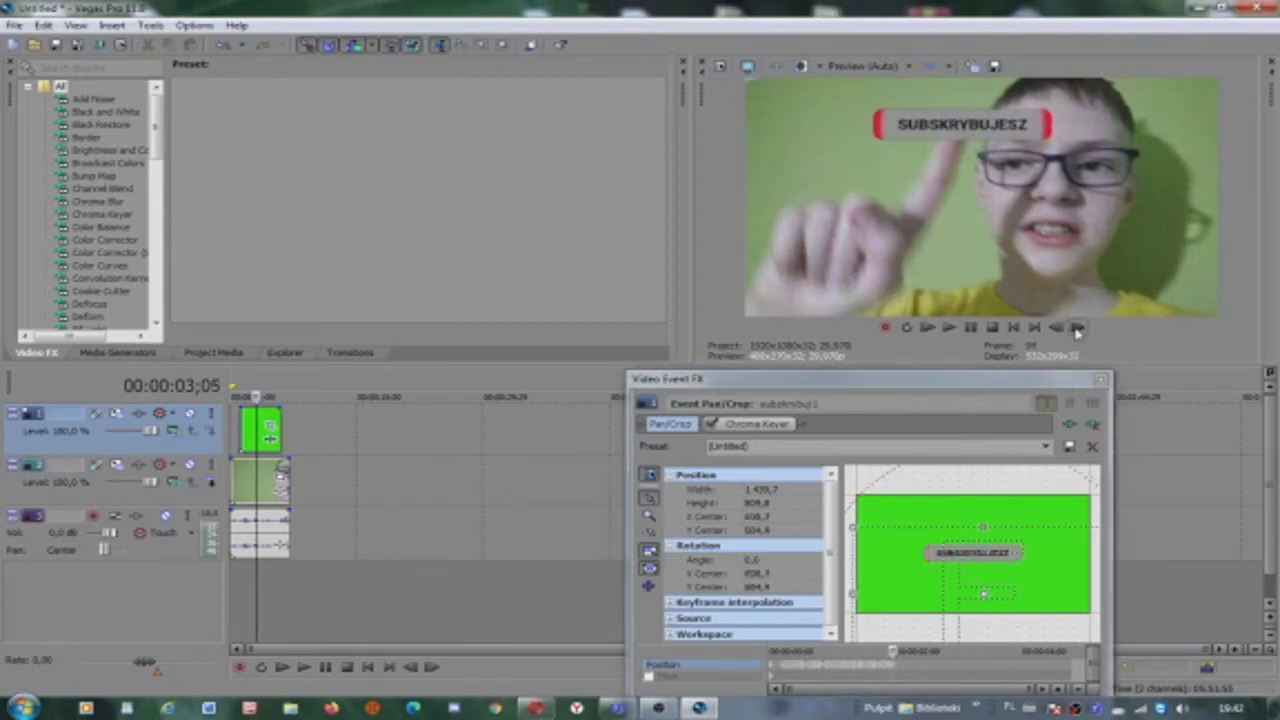
{"action": "left_click_drag", "start_coordinate": [969, 566], "coordinate": [977, 576]}
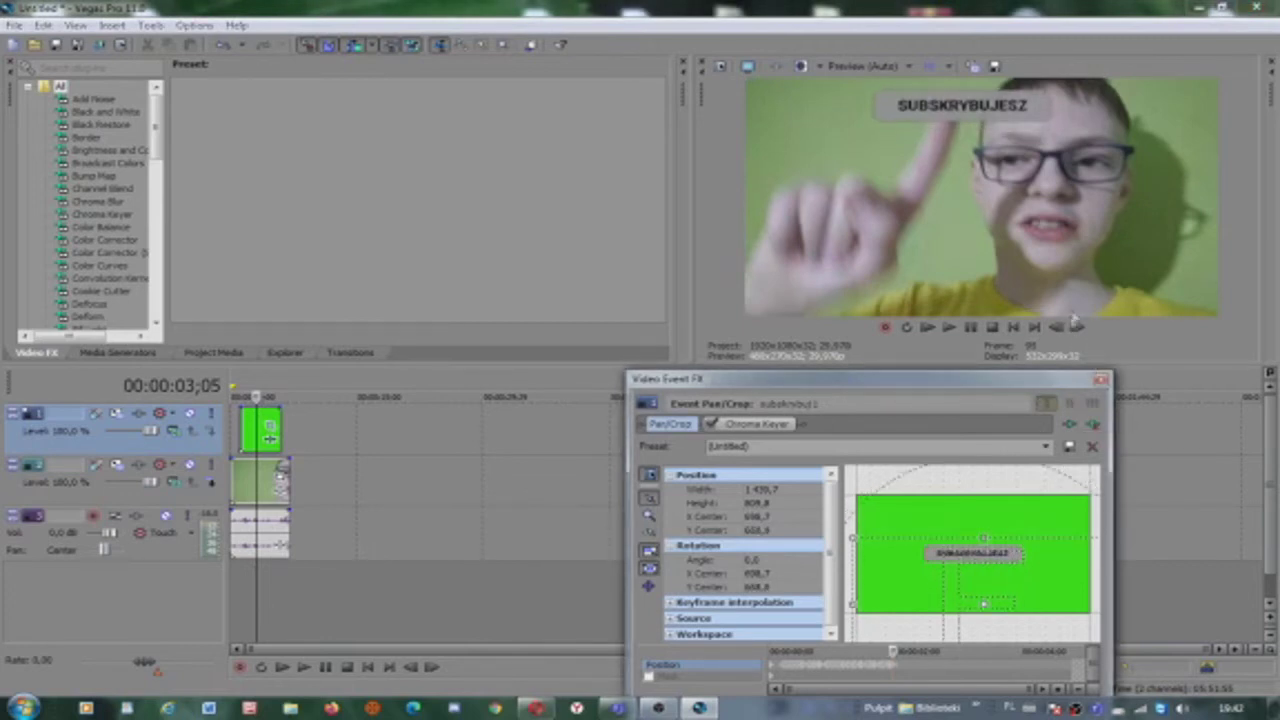
{"action": "left_click", "coordinate": [1078, 327]}
{"action": "left_click_drag", "start_coordinate": [958, 577], "coordinate": [968, 594]}
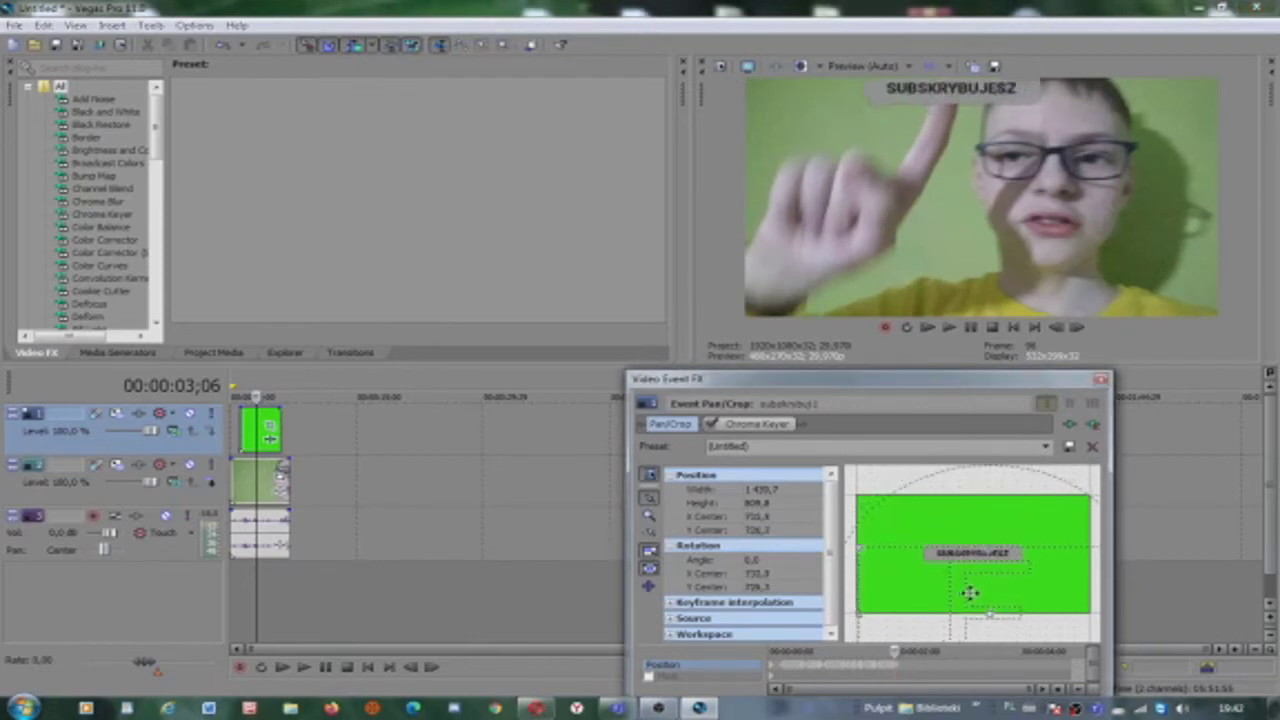
- Advance to 00:00:03;12, lowering the button slightly onto the fingertip at 00:00:03;09 and 00:00:03;12
{"action": "left_click", "coordinate": [1076, 327]}
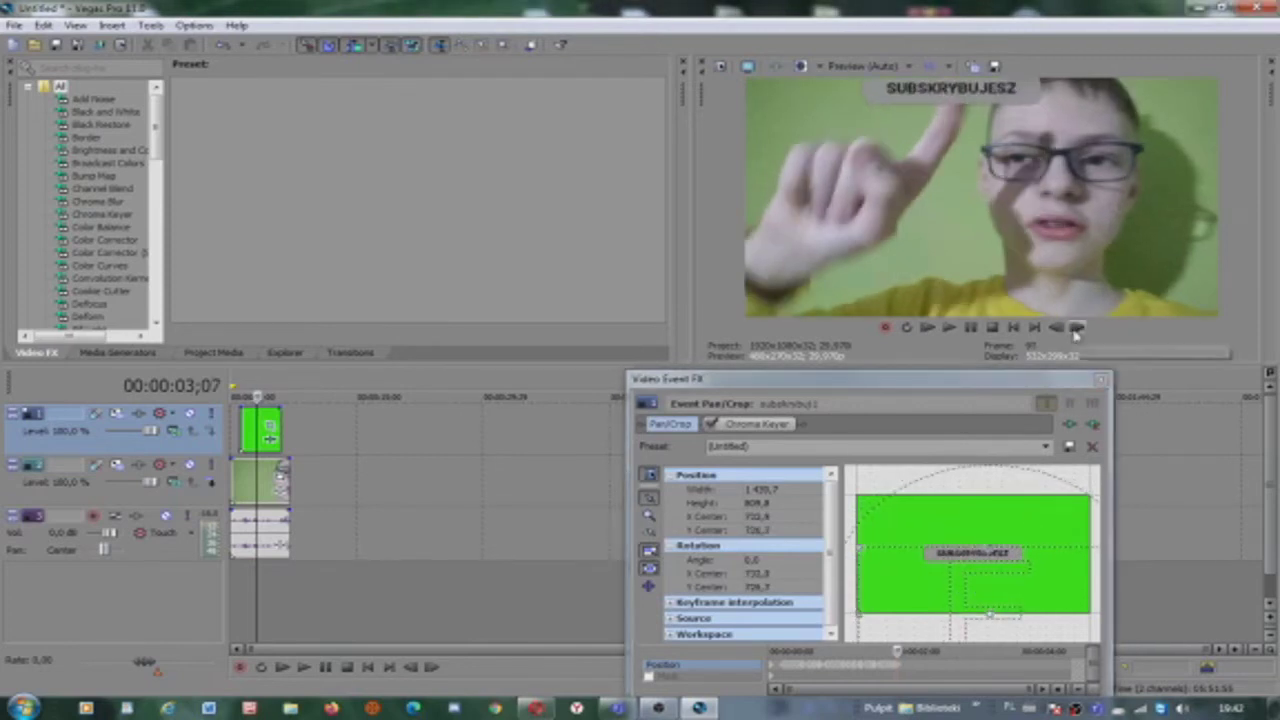
{"action": "left_click", "coordinate": [1076, 329]}
{"action": "left_click", "coordinate": [1076, 329]}
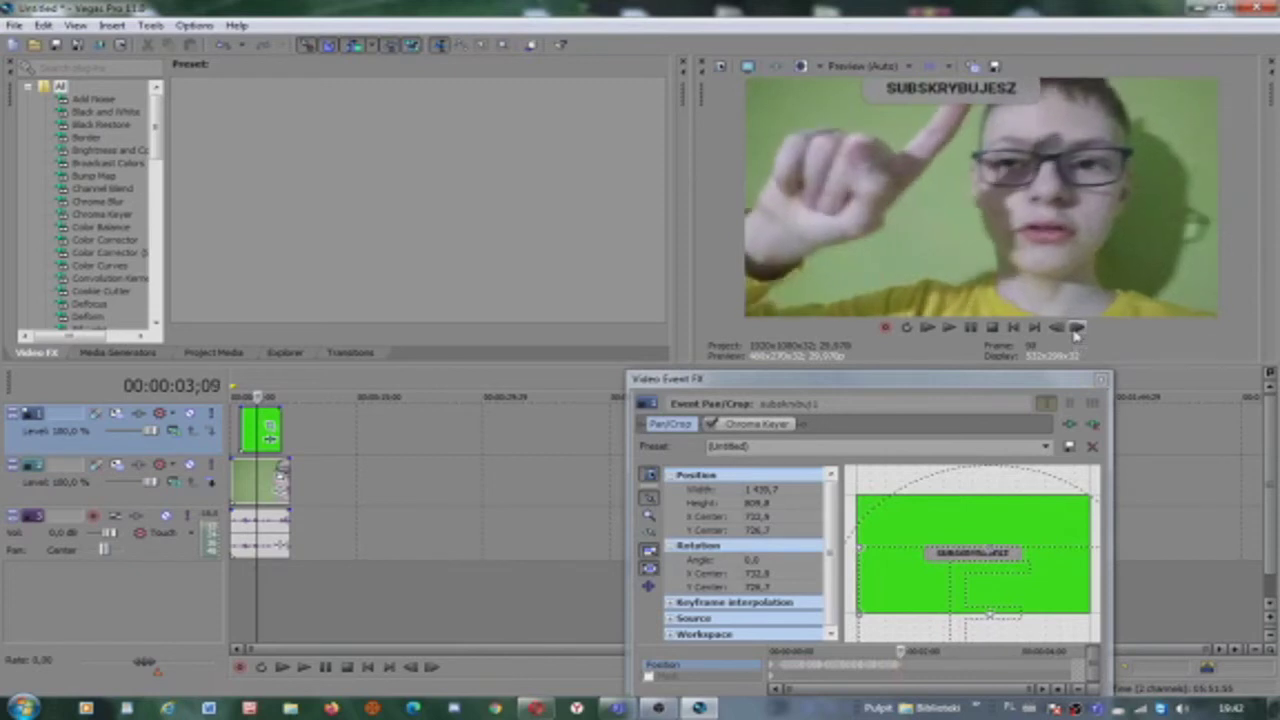
{"action": "mouse_move", "coordinate": [995, 581]}
{"action": "left_mouse_down"}
{"action": "mouse_move", "coordinate": [984, 572]}
{"action": "mouse_move", "coordinate": [979, 586]}
{"action": "left_mouse_up"}
{"action": "left_click", "coordinate": [1077, 329]}
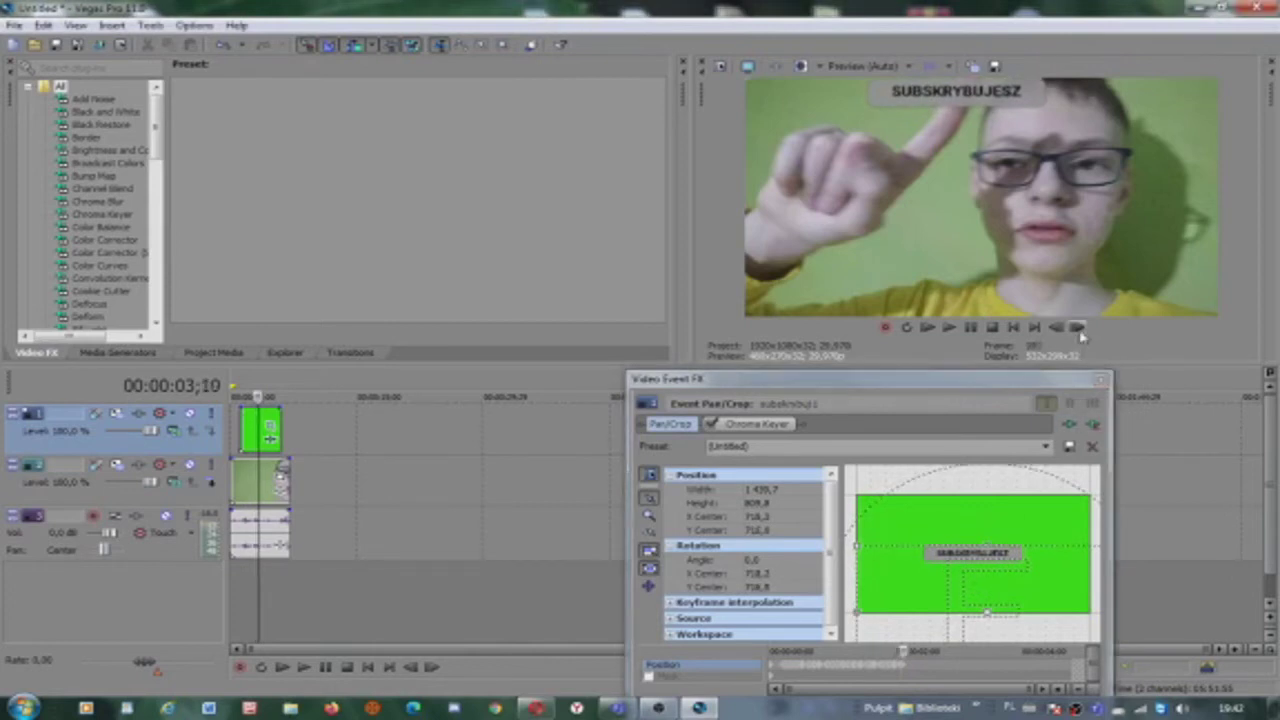
{"action": "left_click", "coordinate": [1077, 329]}
{"action": "left_click_drag", "start_coordinate": [974, 594], "coordinate": [979, 597]}
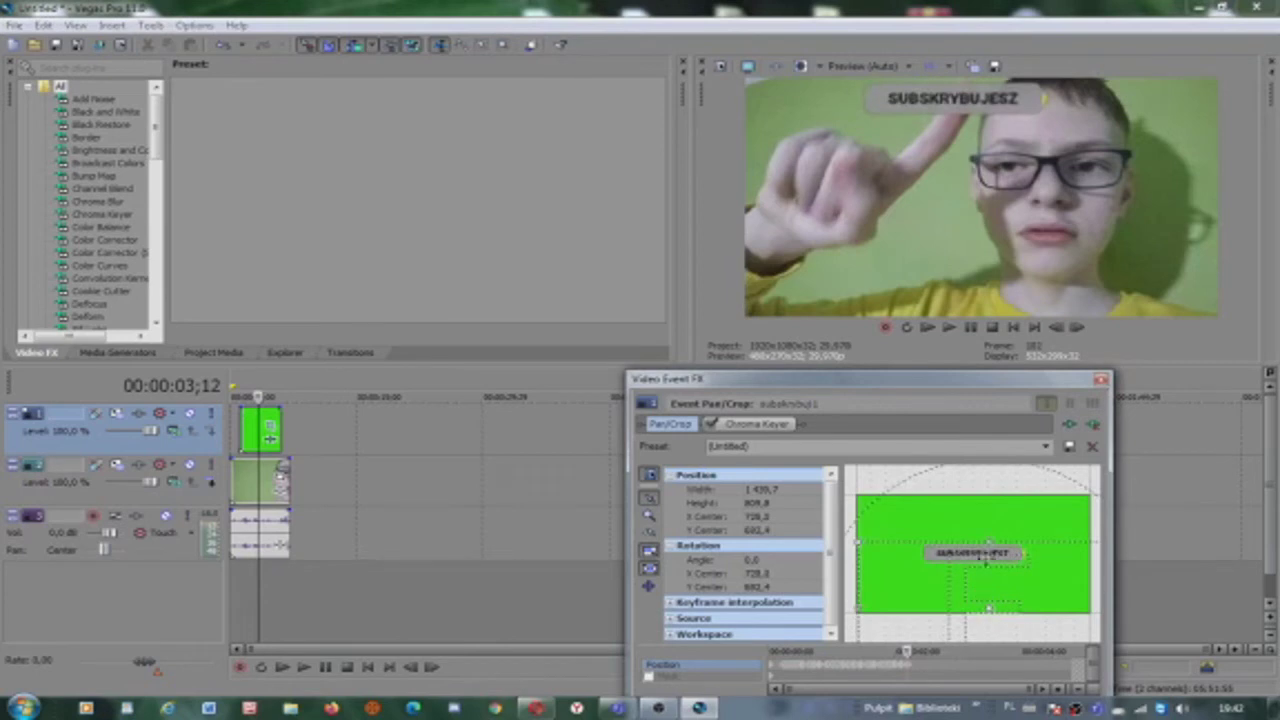
- Advance to 00:00:03;18, lowering the button on a frame in between and raising it over the fingertip at 00:00:03;18
{"action": "left_click", "coordinate": [1077, 329]}
{"action": "left_click", "coordinate": [1077, 329]}
{"action": "left_click_drag", "start_coordinate": [966, 580], "coordinate": [974, 569]}
{"action": "left_click", "coordinate": [1077, 329]}
{"action": "left_click", "coordinate": [1077, 329]}
{"action": "left_click", "coordinate": [1077, 329]}
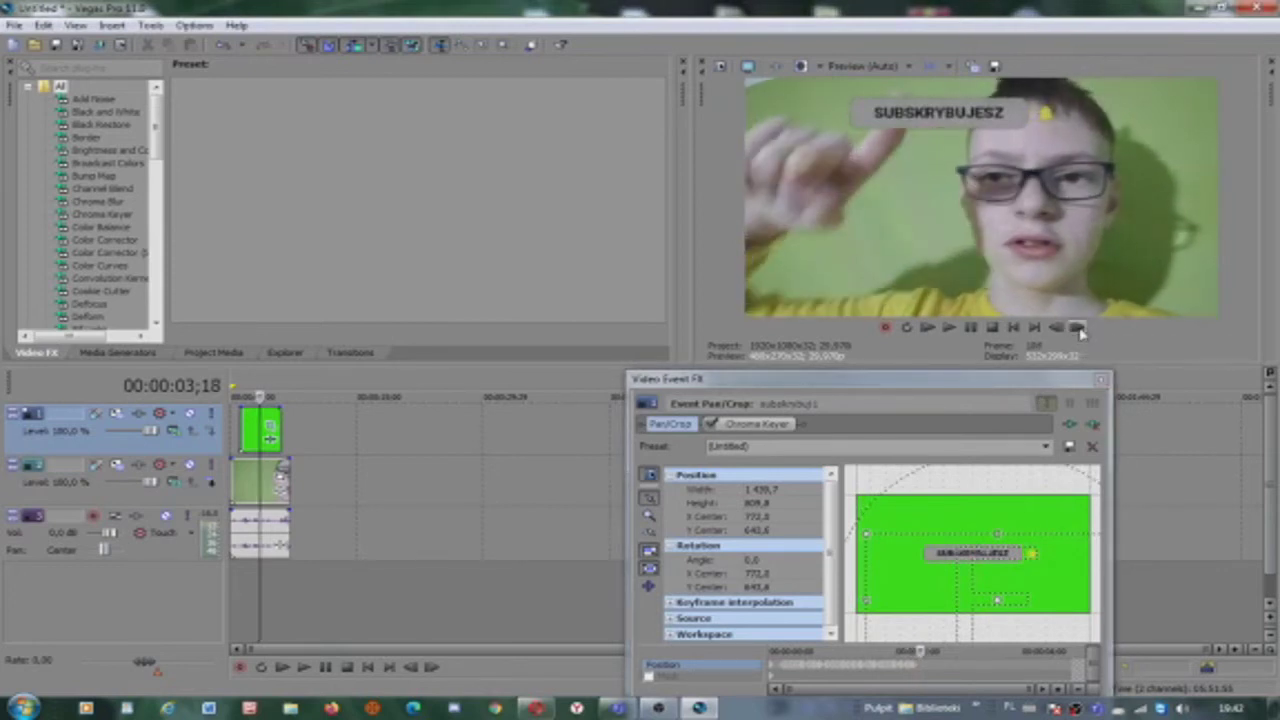
{"action": "left_click_drag", "start_coordinate": [987, 608], "coordinate": [993, 618]}
- Shift the button left over the fingertip at 00:00:03;19 and raise it slightly at 00:00:03;20
{"action": "left_click", "coordinate": [1076, 327]}
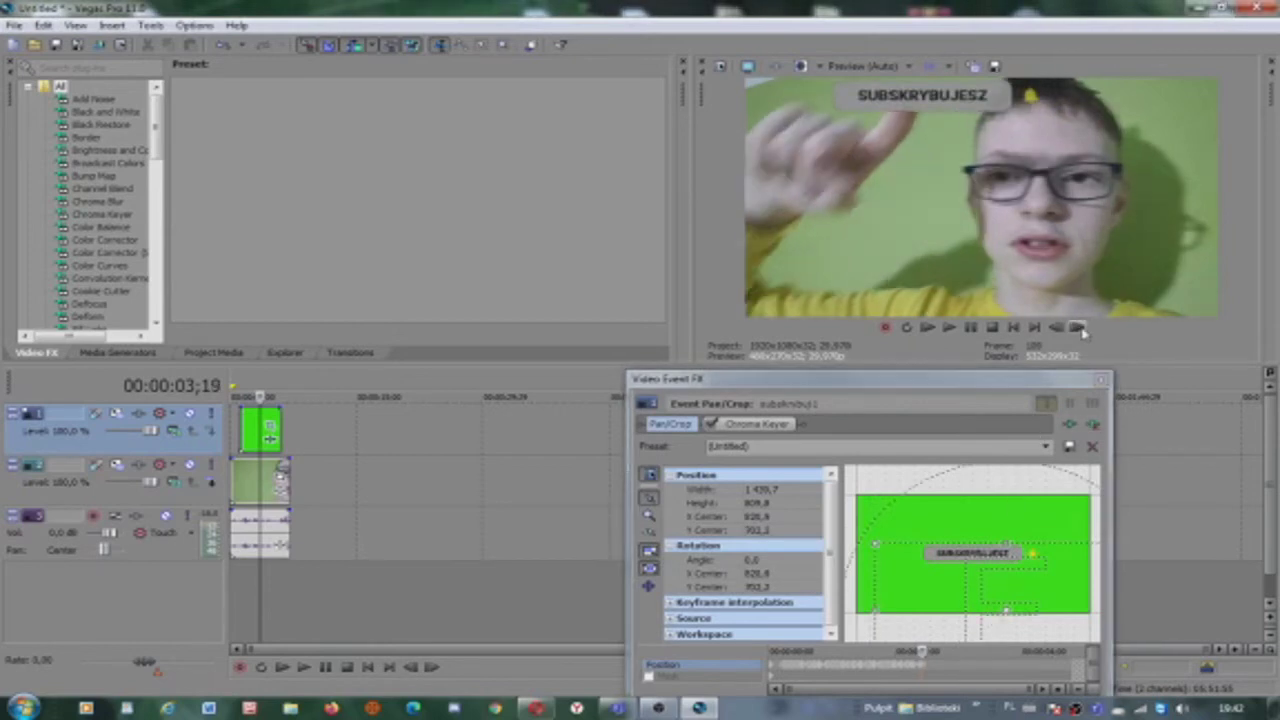
{"action": "left_click_drag", "start_coordinate": [973, 575], "coordinate": [977, 537]}
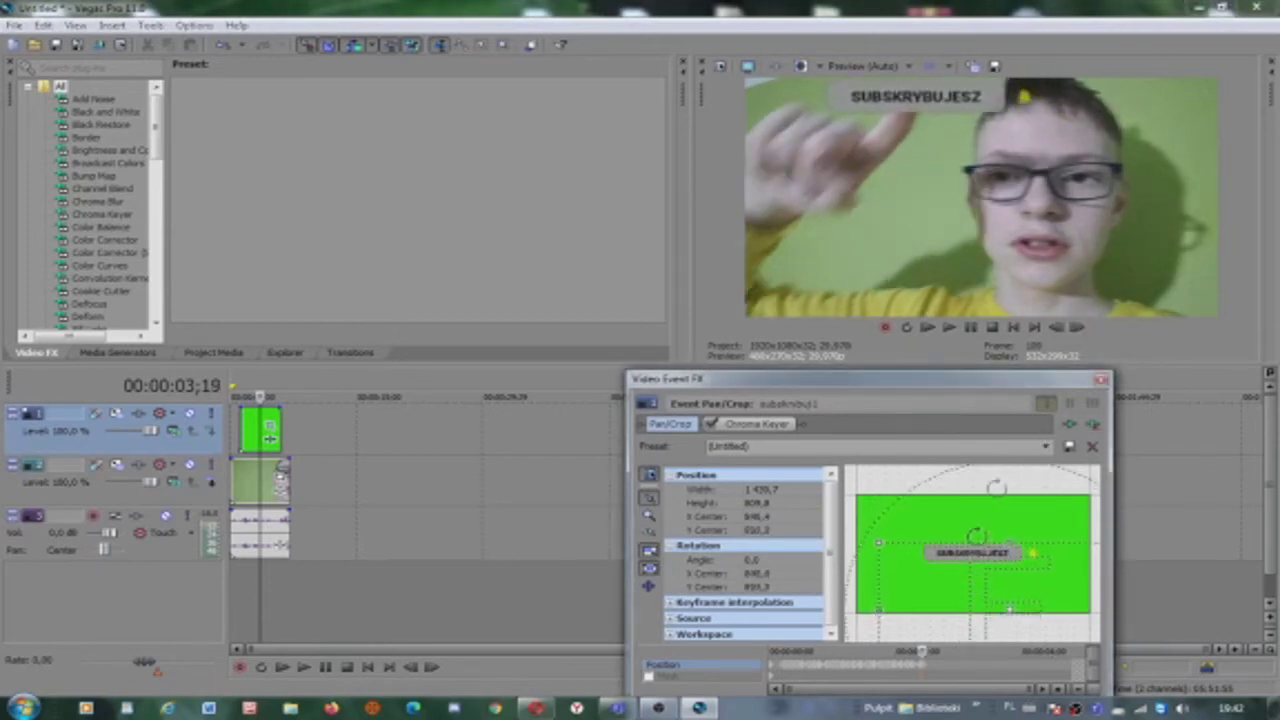
{"action": "left_click", "coordinate": [1077, 330]}
{"action": "left_click_drag", "start_coordinate": [985, 580], "coordinate": [985, 587]}
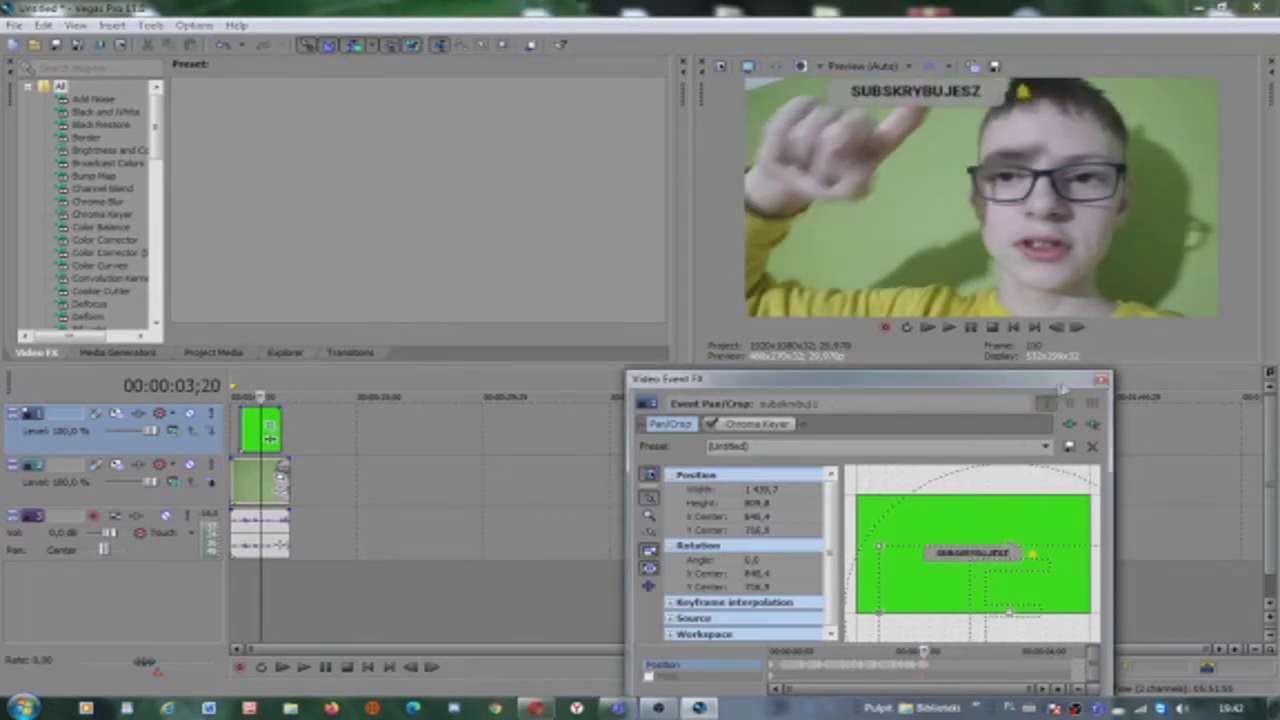
- Shift the subscribe button right over the fingertip at 00:00:03;21 and lower it slightly at 00:00:03;24
{"action": "left_click", "coordinate": [1077, 329]}
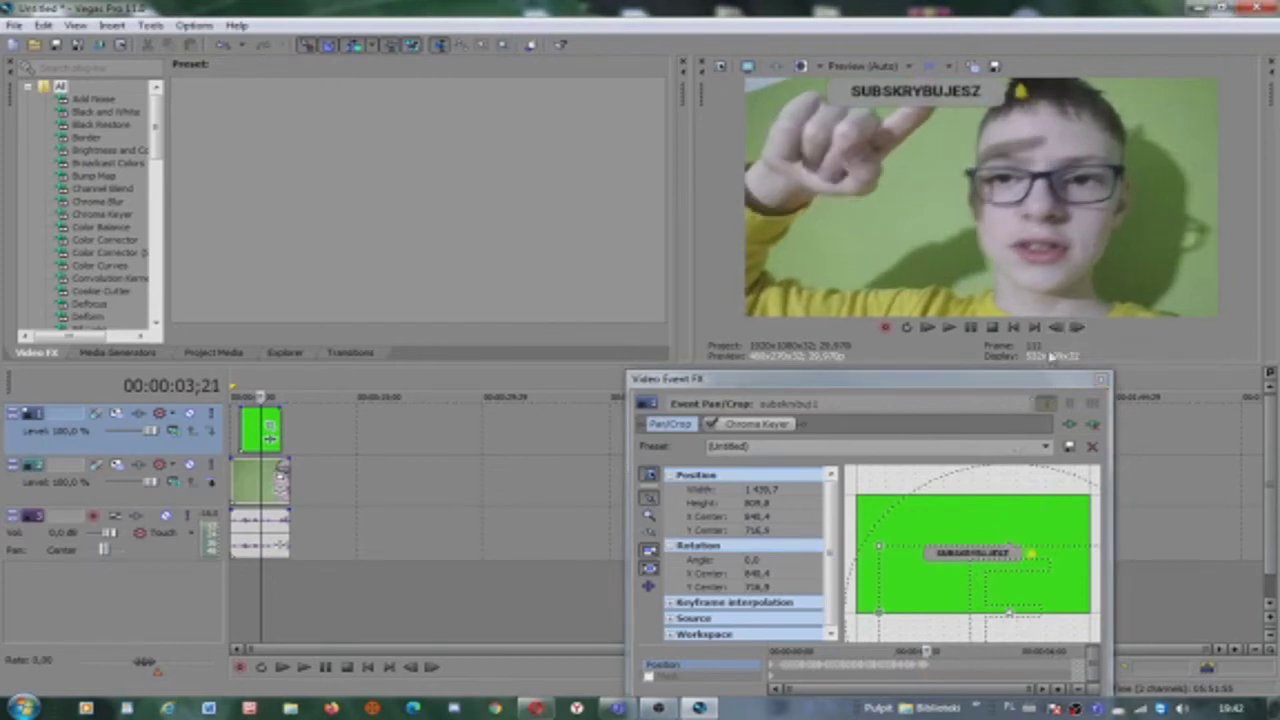
{"action": "left_click_drag", "start_coordinate": [991, 598], "coordinate": [974, 597]}
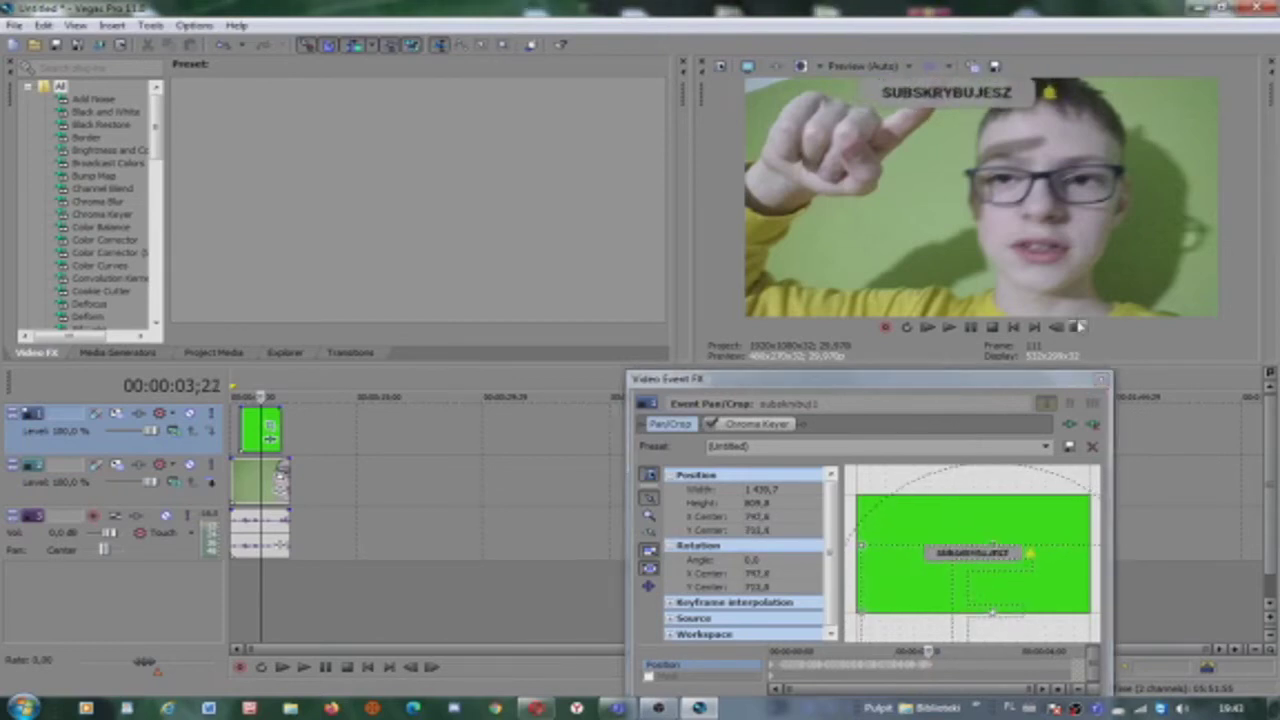
{"action": "left_click", "coordinate": [1080, 327]}
{"action": "left_click", "coordinate": [1080, 327]}
{"action": "left_click", "coordinate": [1080, 327]}
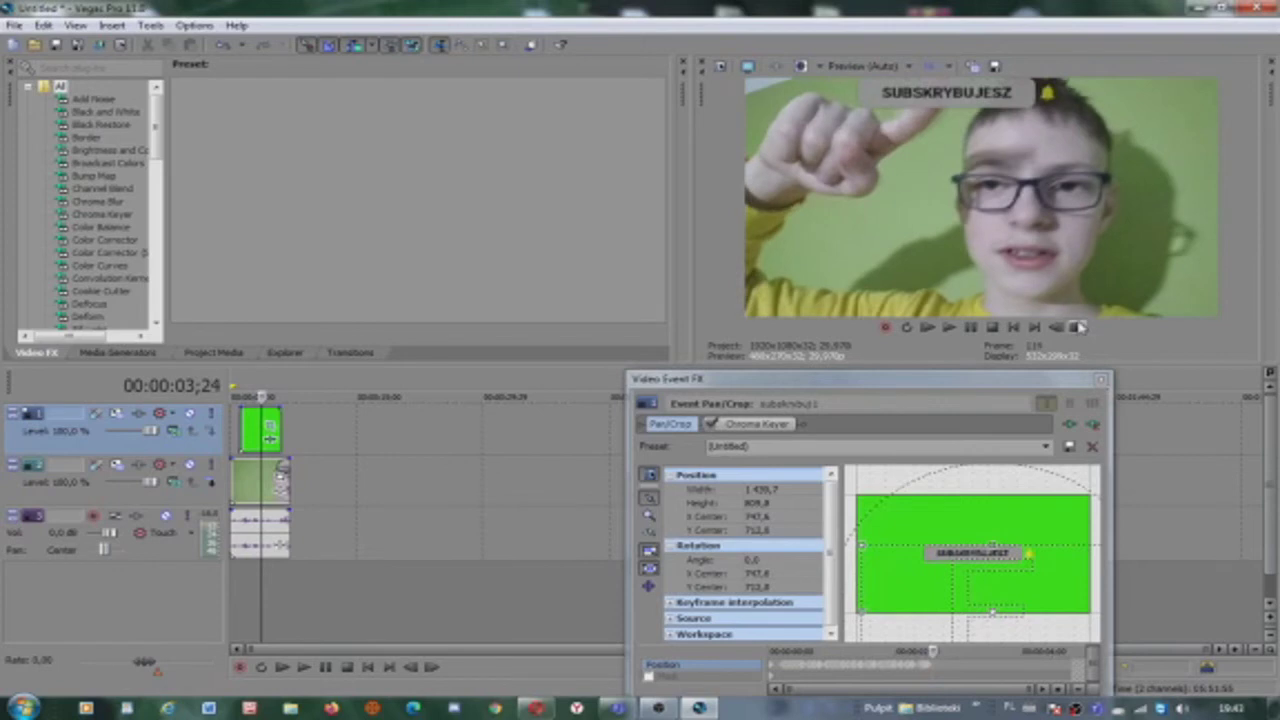
{"action": "left_click_drag", "start_coordinate": [965, 584], "coordinate": [971, 580]}
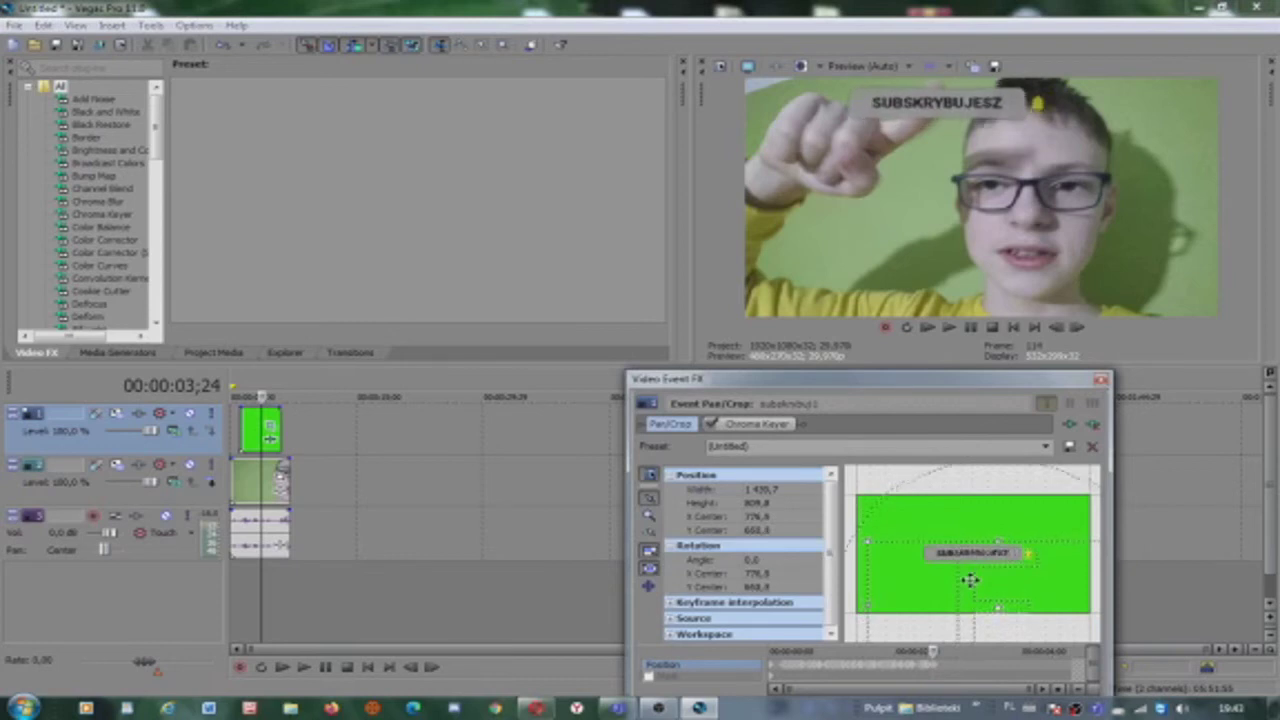
- Move the button down and right onto the finger at 00:00:03;25, then advance to 00:00:03;26
{"action": "left_click", "coordinate": [1077, 328]}
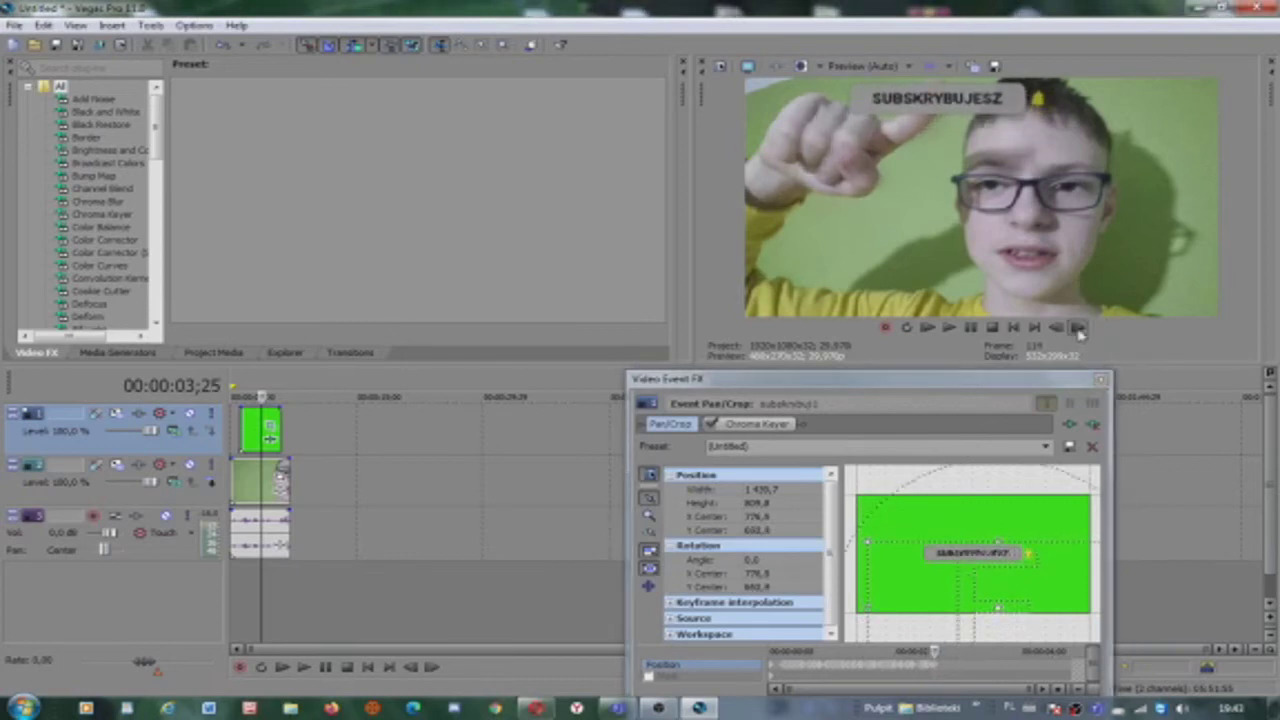
{"action": "left_click_drag", "start_coordinate": [988, 585], "coordinate": [973, 572]}
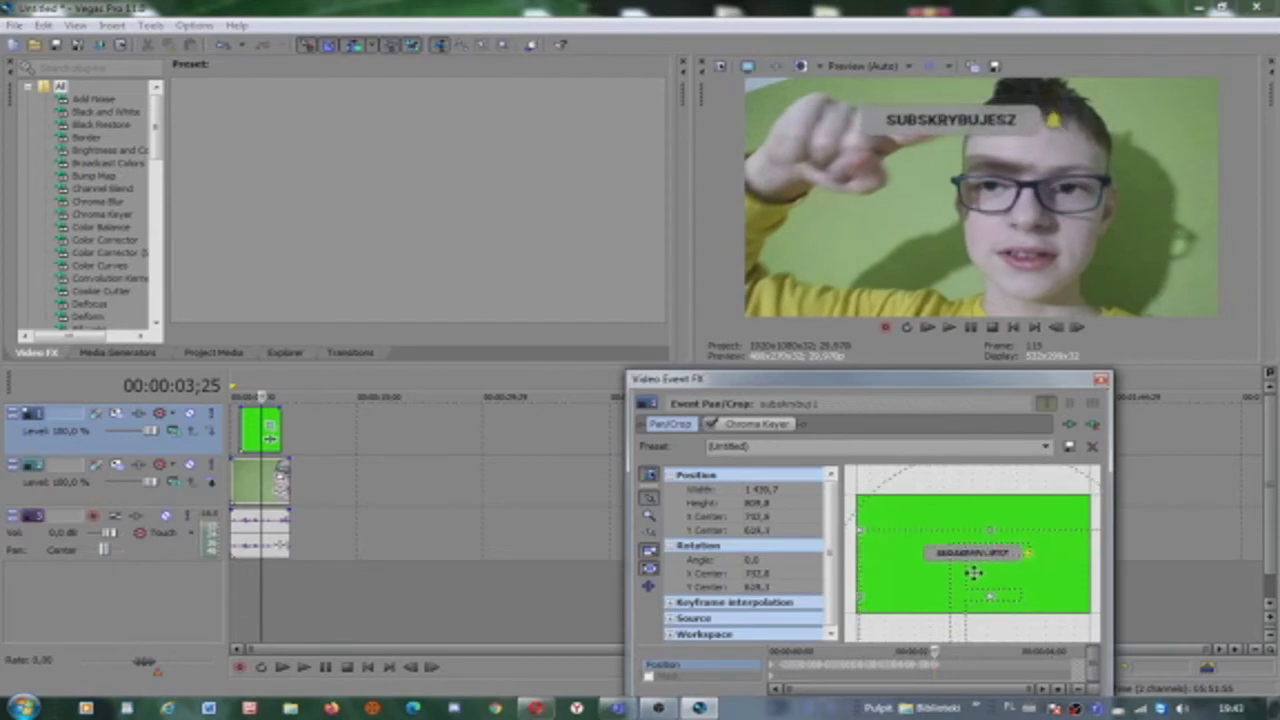
{"action": "left_click", "coordinate": [1077, 328]}
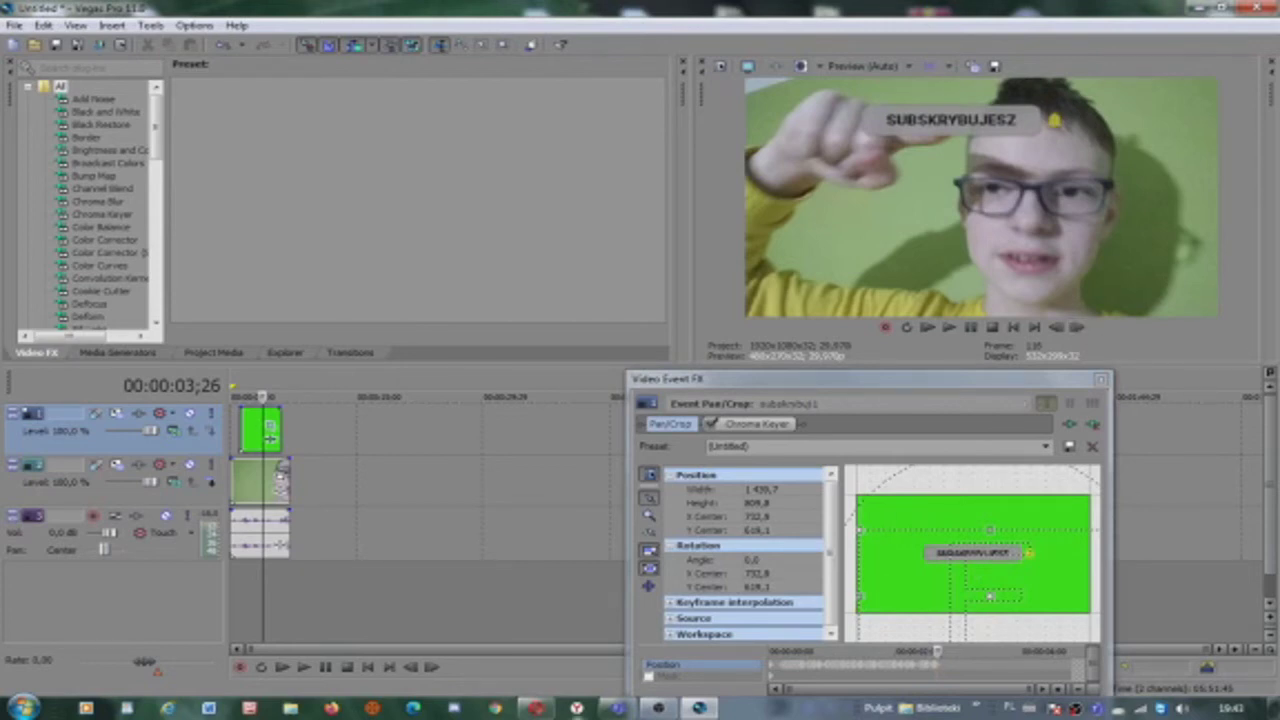
{"action": "left_click", "coordinate": [657, 708]}
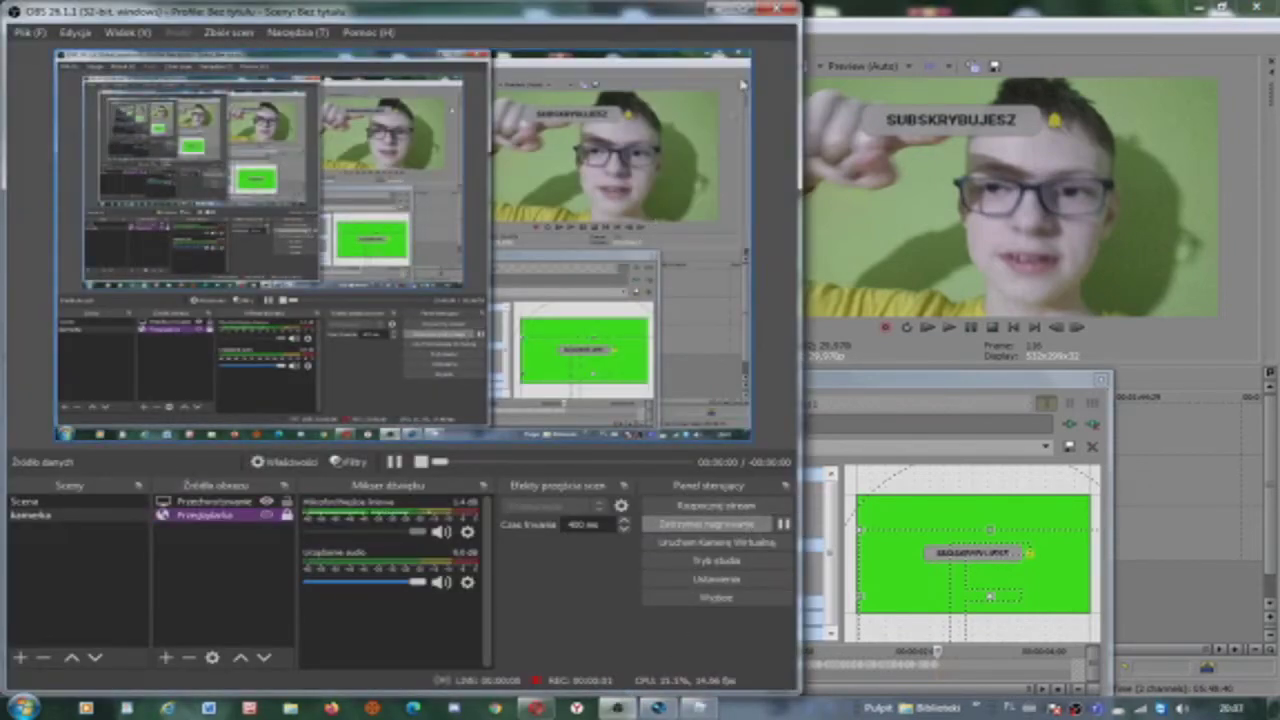
{"action": "left_click", "coordinate": [718, 12]}
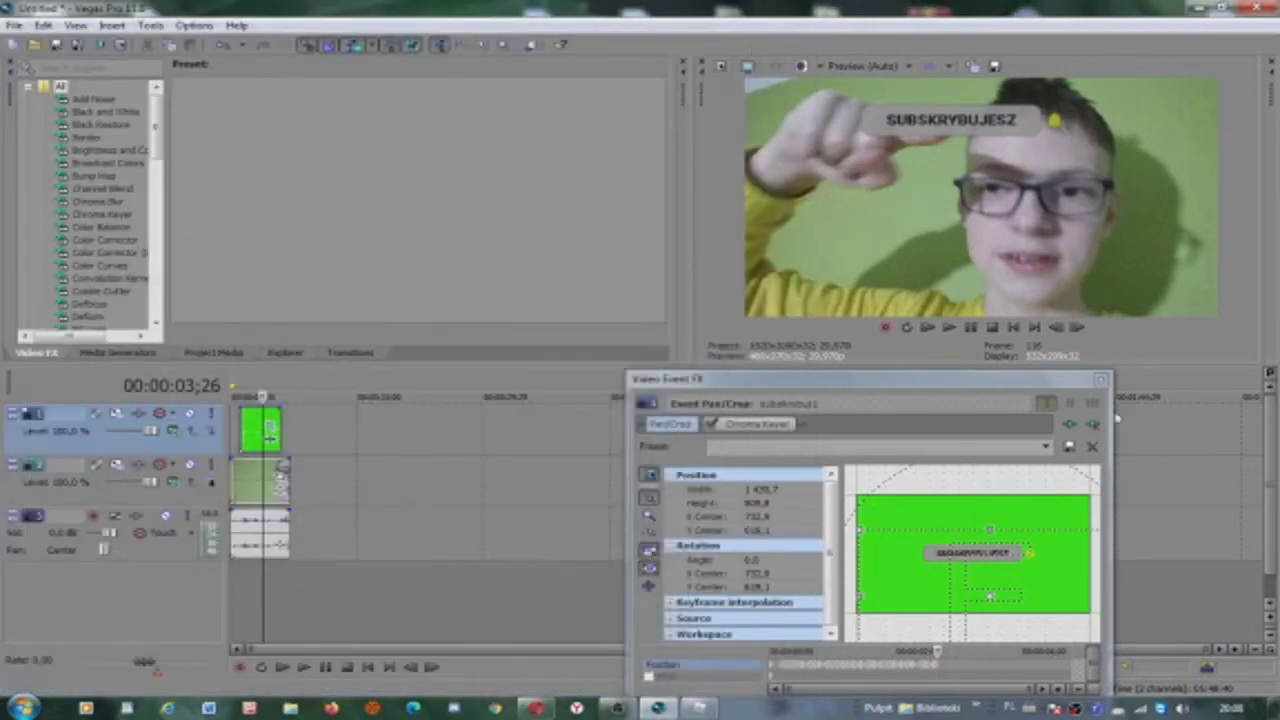
- Advance to 00:00:03;28 and lower the button to follow the finger, shifting it slightly left
{"action": "left_click", "coordinate": [1084, 330]}
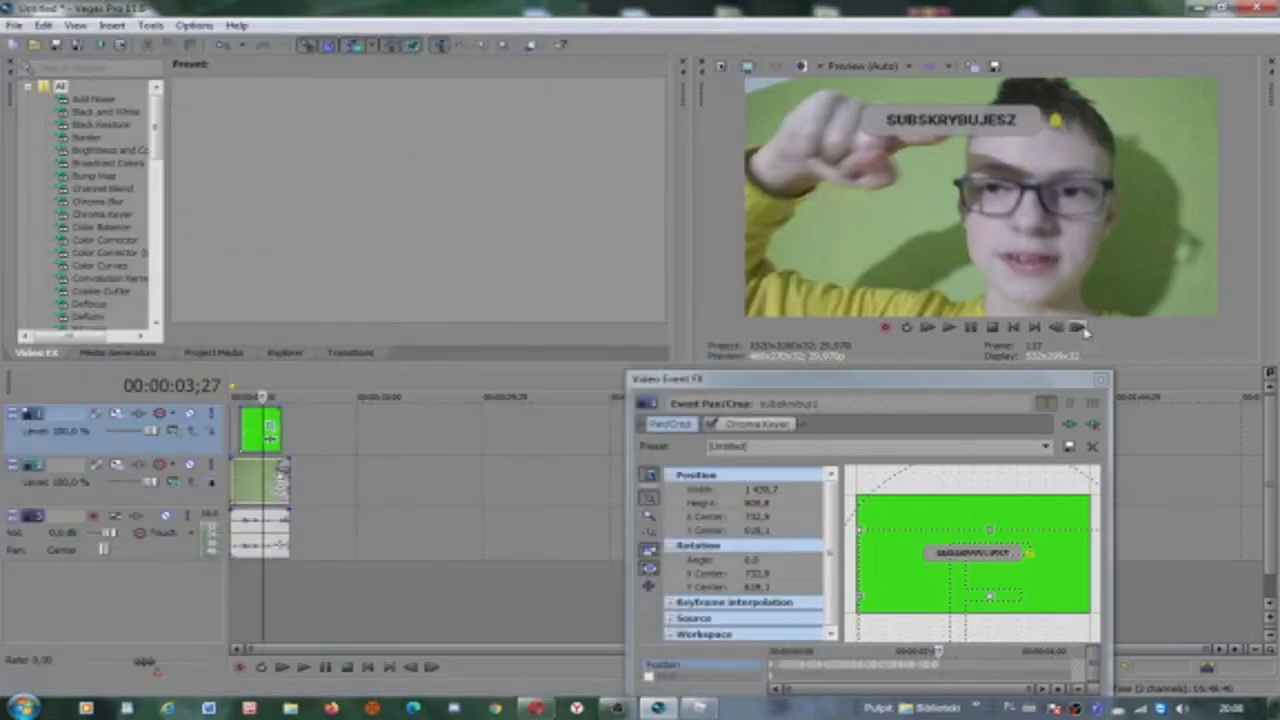
{"action": "left_click", "coordinate": [1084, 330]}
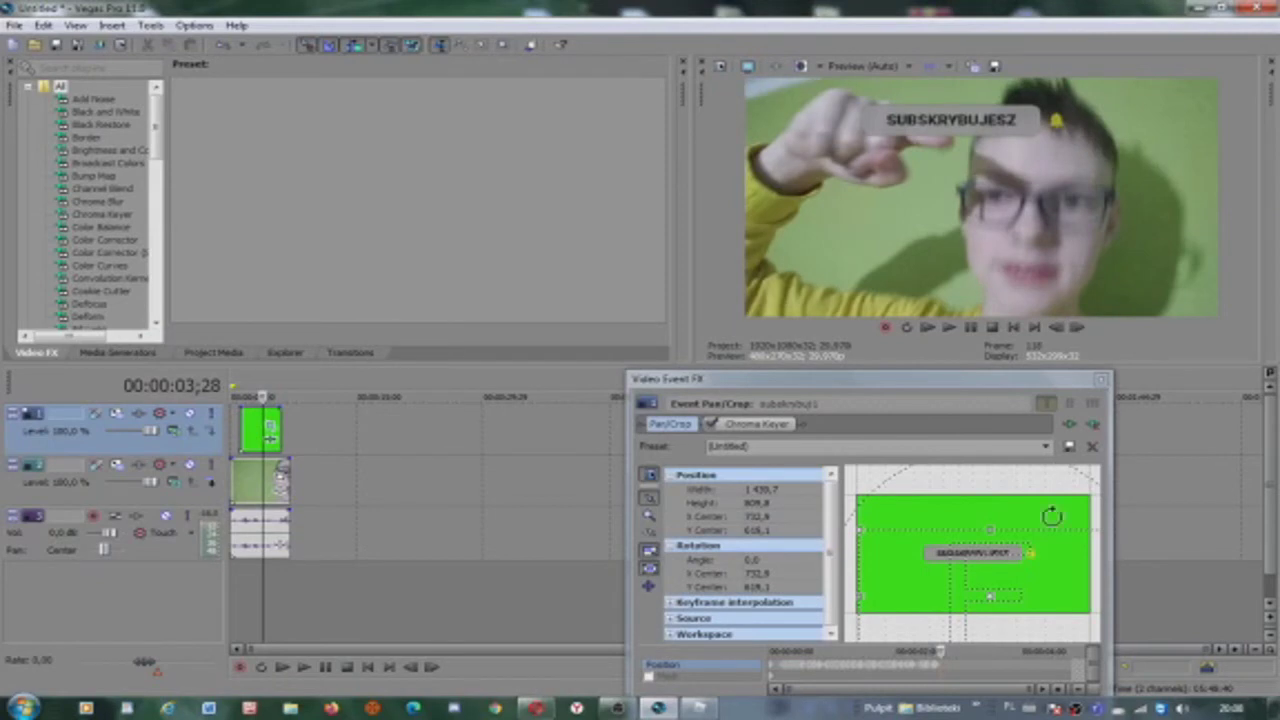
{"action": "left_click_drag", "start_coordinate": [975, 573], "coordinate": [974, 563]}
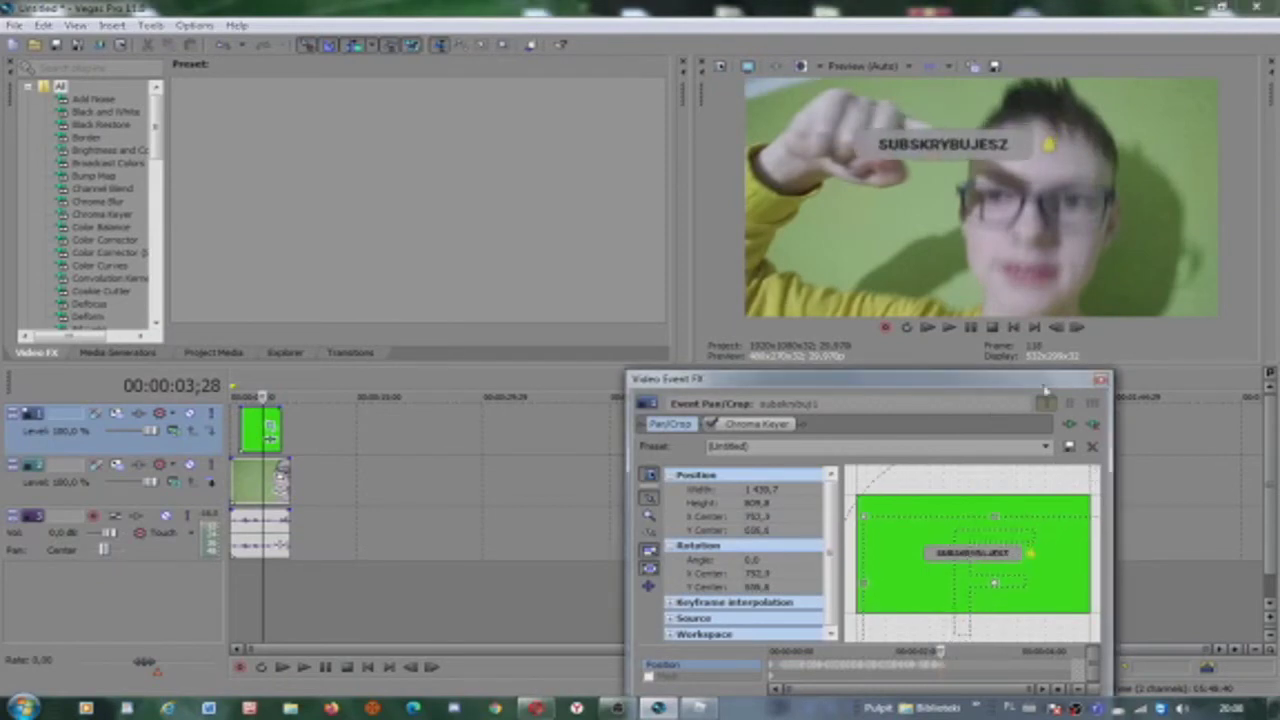
- Lower the button slightly at 00:00:03;29 and raise it slightly at 00:00:04;00
{"action": "left_click", "coordinate": [1080, 330]}
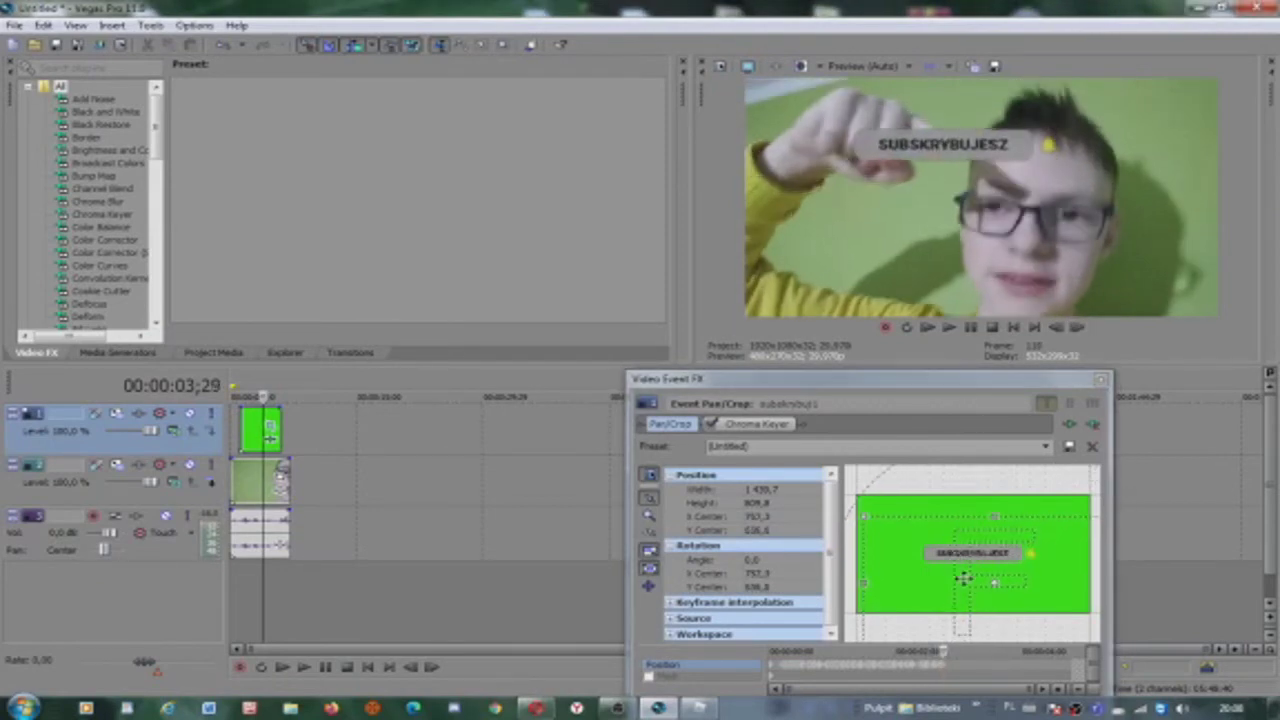
{"action": "left_click_drag", "start_coordinate": [962, 578], "coordinate": [964, 573]}
{"action": "left_click", "coordinate": [1078, 330]}
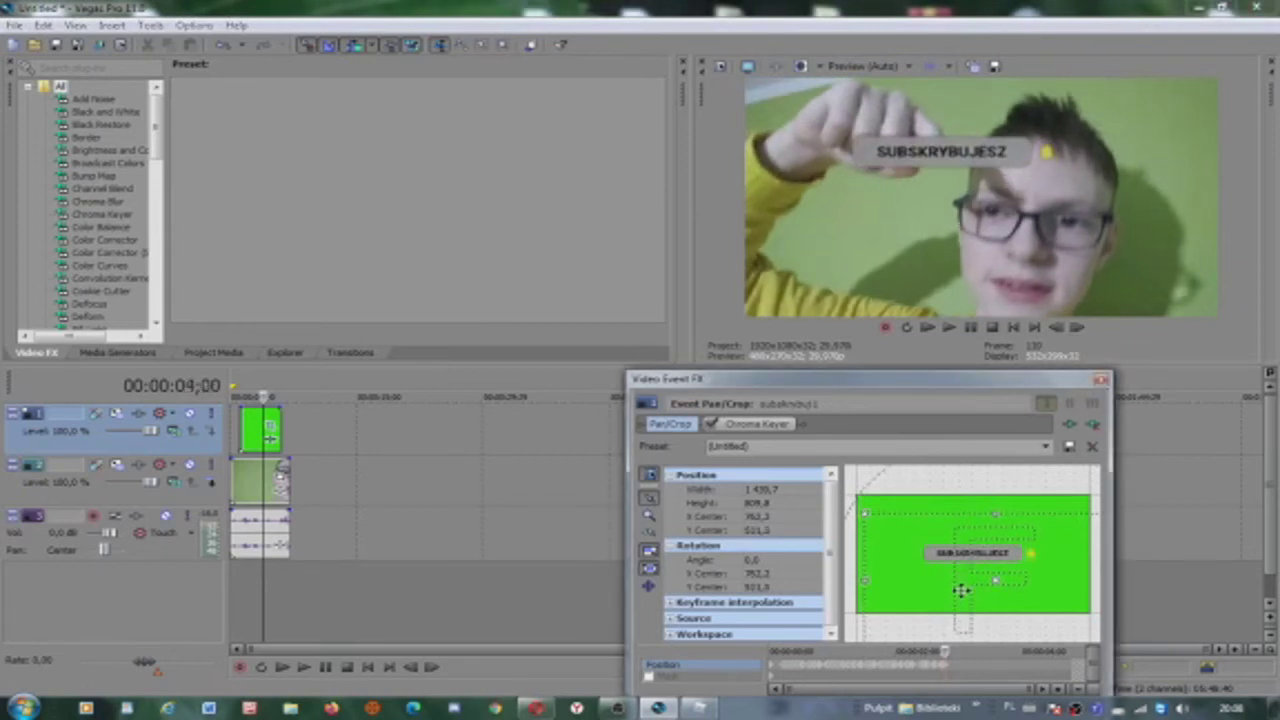
{"action": "left_click_drag", "start_coordinate": [960, 590], "coordinate": [962, 594]}
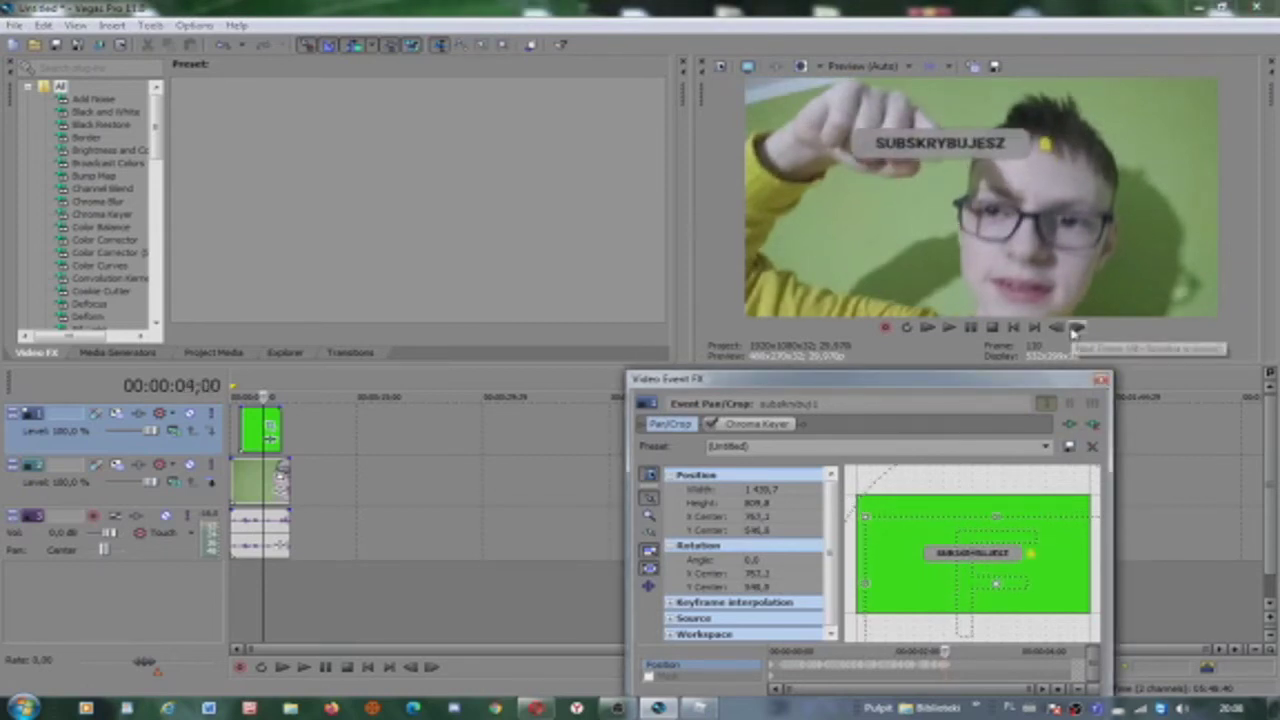
- Advance to 00:00:04;02 and move the button down and left under the fist
{"action": "left_click", "coordinate": [1076, 330]}
{"action": "left_click", "coordinate": [1076, 330]}
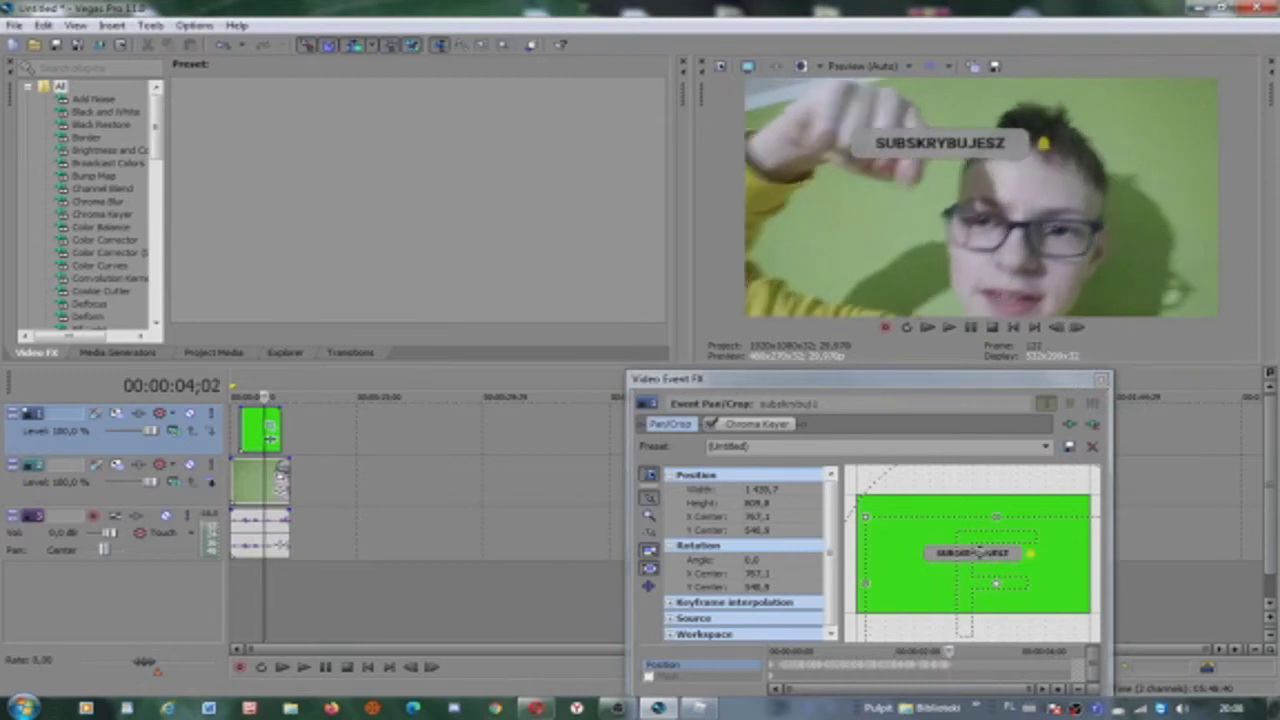
{"action": "left_click_drag", "start_coordinate": [974, 583], "coordinate": [993, 563]}
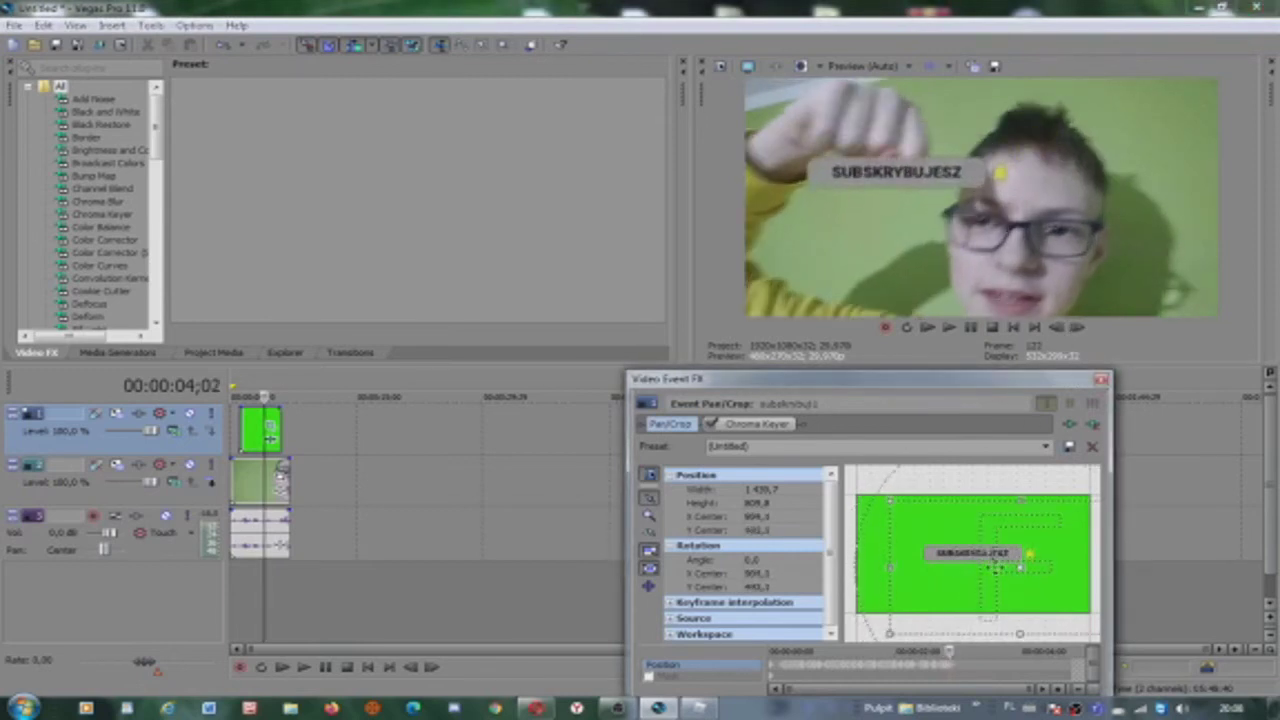
- Check the frame at 00:00:04;01, then lower the button with the fingertip at 00:00:04;04 and 00:00:04;05
{"action": "left_click", "coordinate": [1060, 328]}
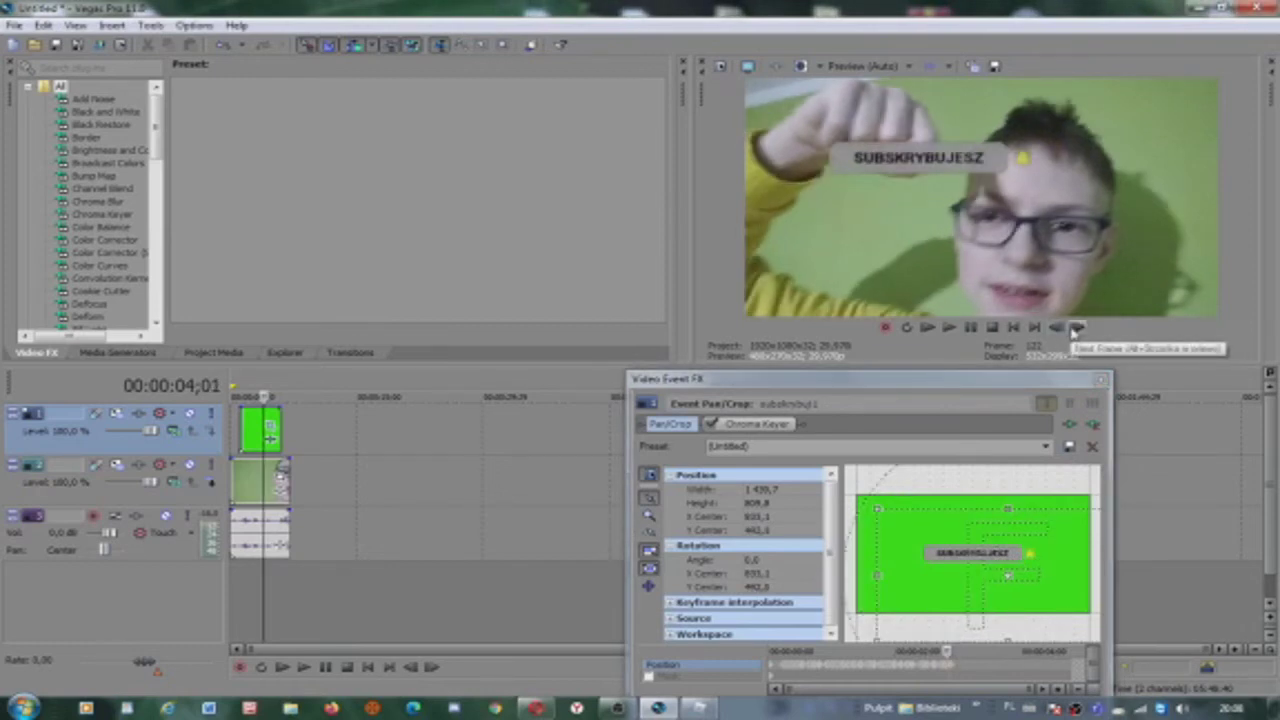
{"action": "left_click", "coordinate": [1076, 328]}
{"action": "left_click", "coordinate": [1076, 328]}
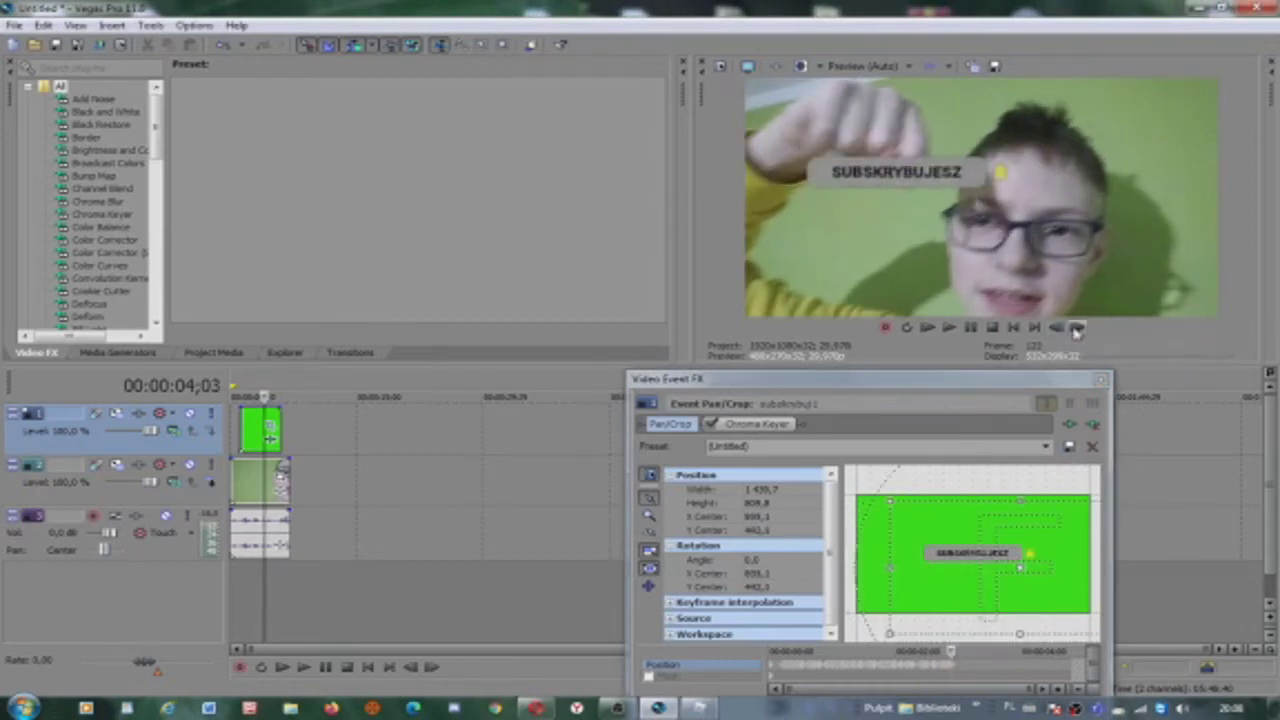
{"action": "left_click", "coordinate": [1076, 328]}
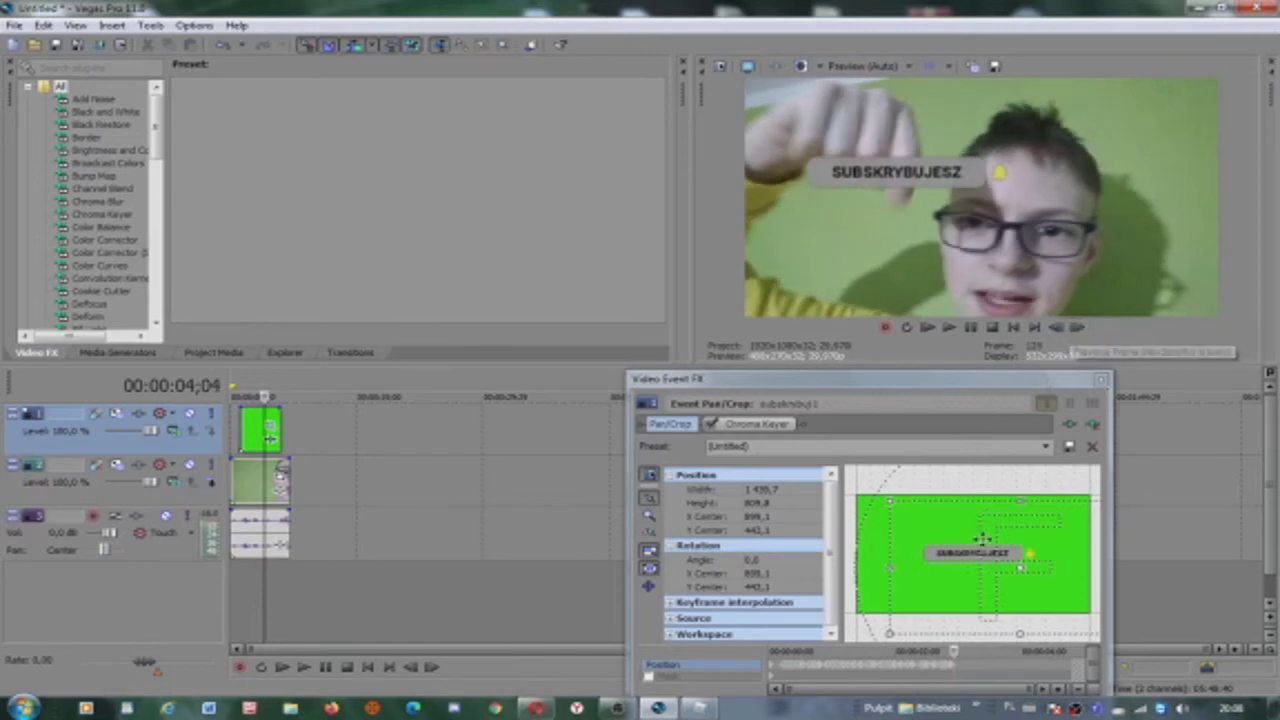
{"action": "left_click_drag", "start_coordinate": [1002, 574], "coordinate": [995, 561]}
{"action": "left_click", "coordinate": [1077, 328]}
{"action": "mouse_move", "coordinate": [1001, 543]}
{"action": "left_mouse_down"}
{"action": "mouse_move", "coordinate": [980, 543]}
{"action": "mouse_move", "coordinate": [1014, 538]}
{"action": "left_mouse_up"}
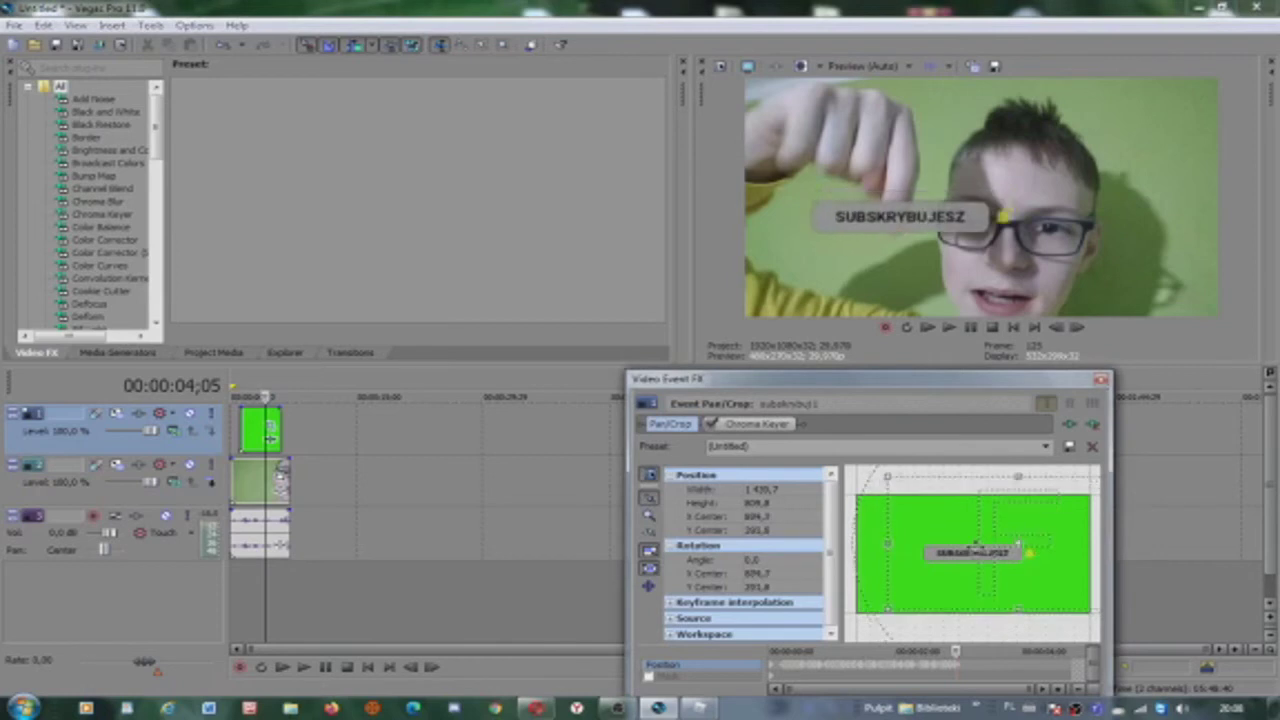
- Lower the button further with the fingertip on each frame from 00:00:04;06 to 00:00:04;08
{"action": "left_click", "coordinate": [1077, 328]}
{"action": "left_click_drag", "start_coordinate": [972, 580], "coordinate": [980, 552]}
{"action": "left_click", "coordinate": [1077, 328]}
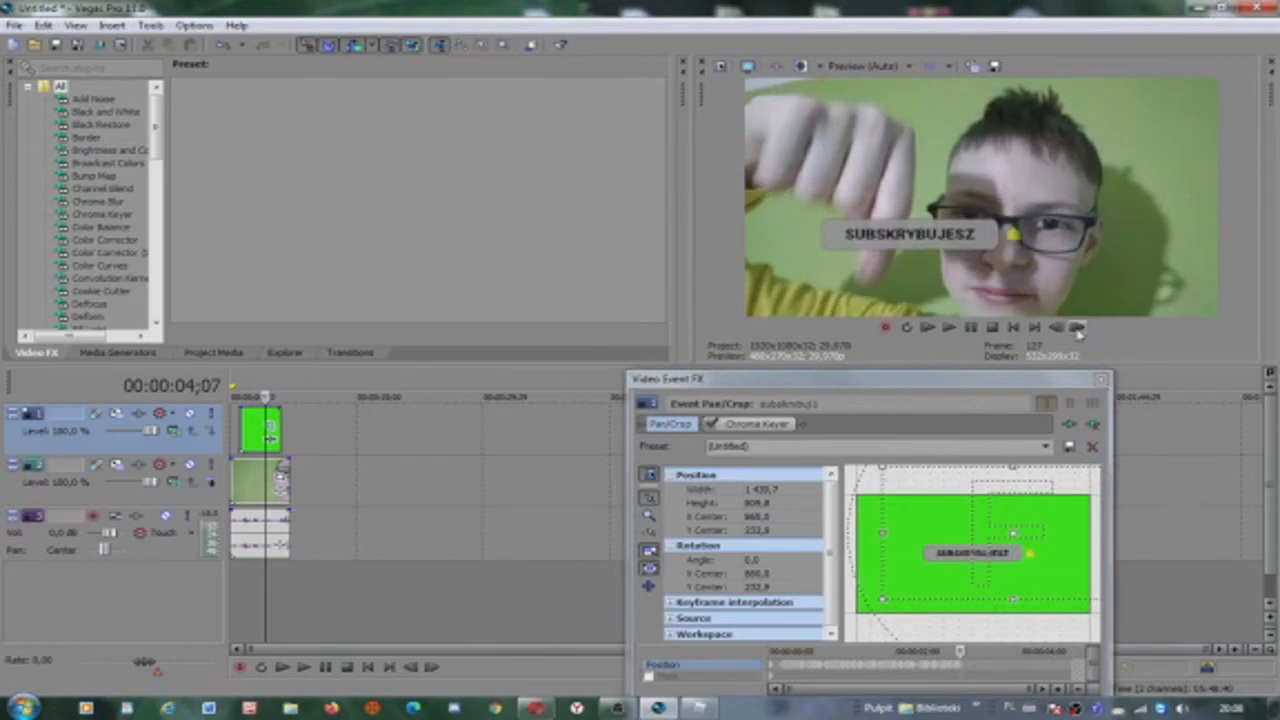
{"action": "left_click_drag", "start_coordinate": [964, 574], "coordinate": [978, 546]}
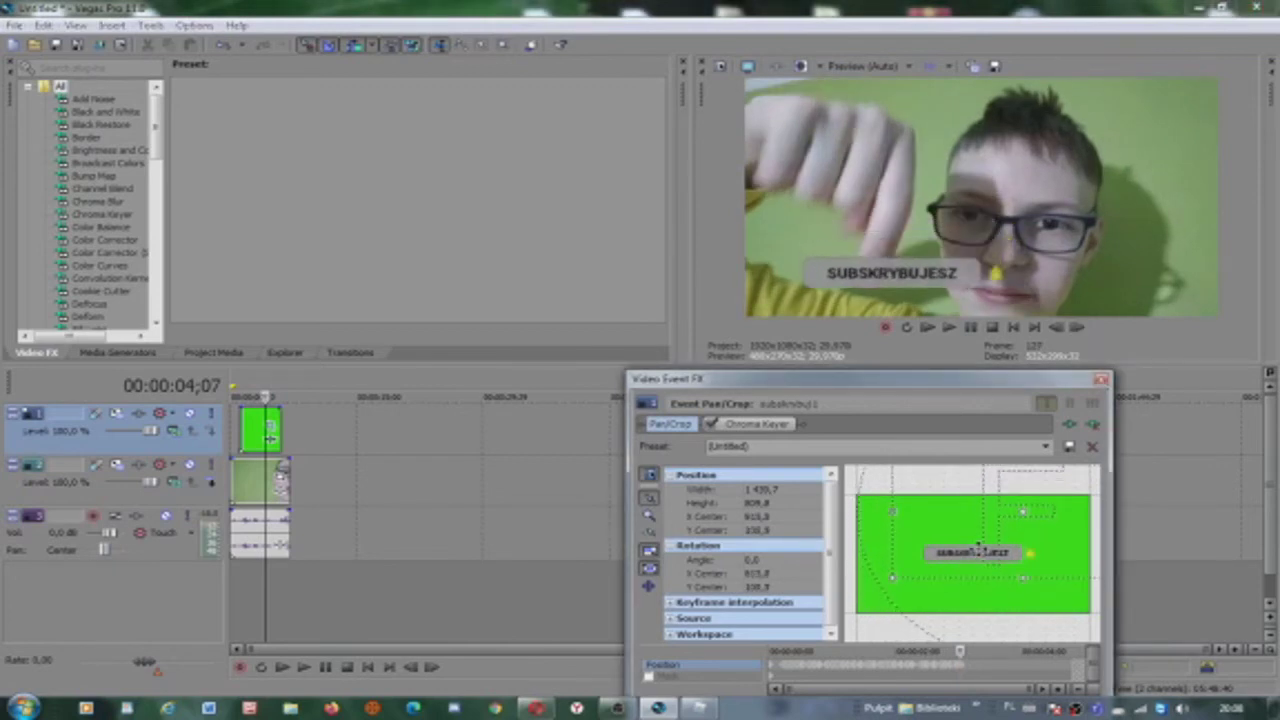
{"action": "left_click", "coordinate": [1078, 338]}
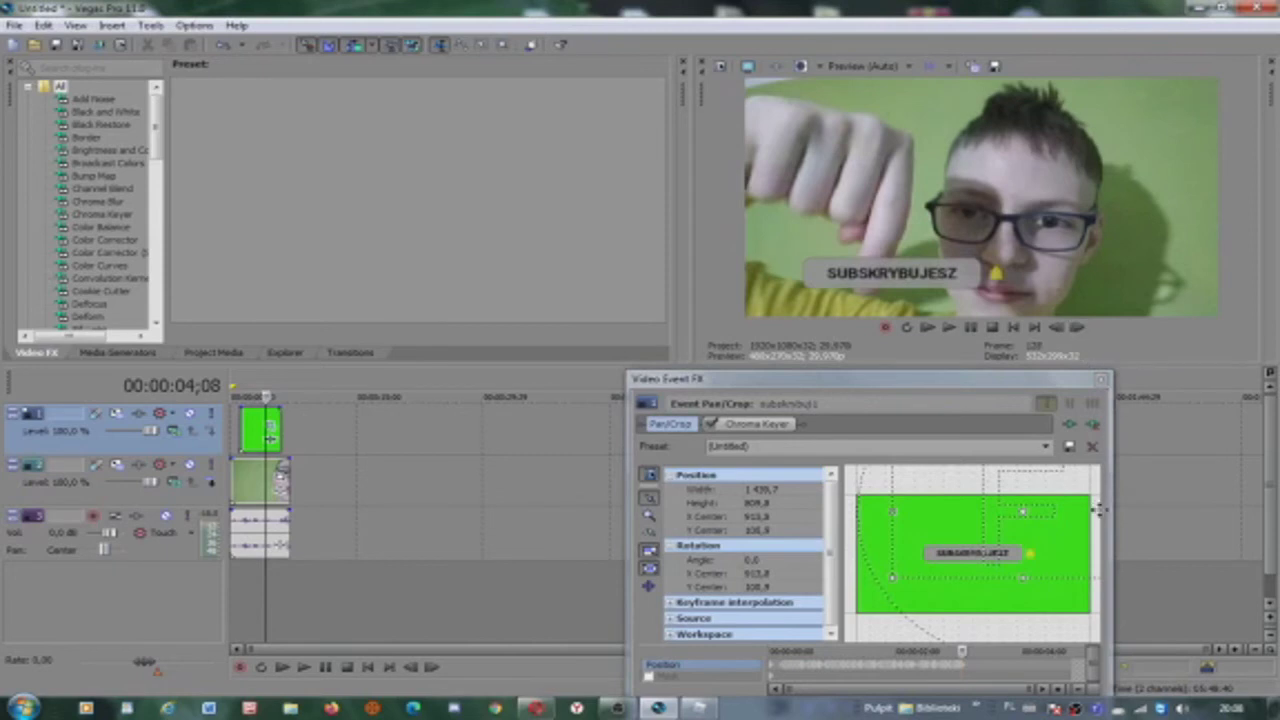
{"action": "left_click_drag", "start_coordinate": [1004, 557], "coordinate": [1042, 515]}
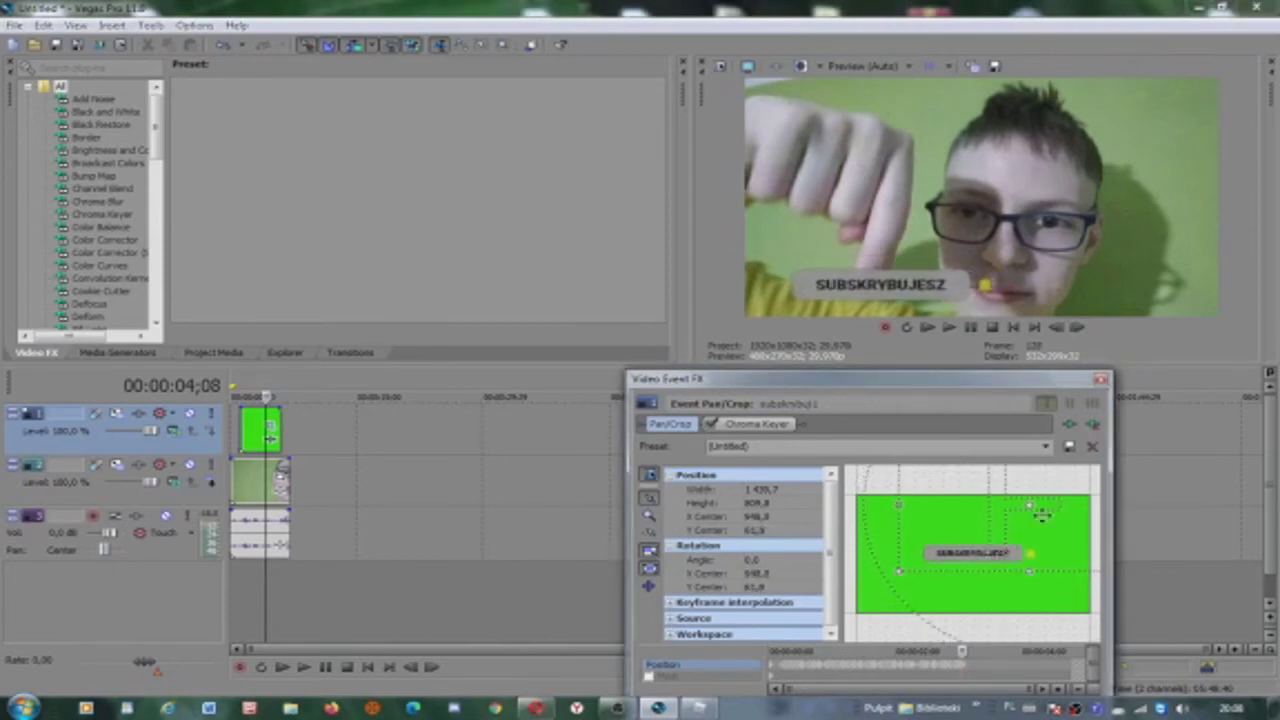
- Shift the button slightly left under the fingertip at 00:00:04;13 and slightly right at 00:00:04;14
{"action": "left_click", "coordinate": [1074, 338]}
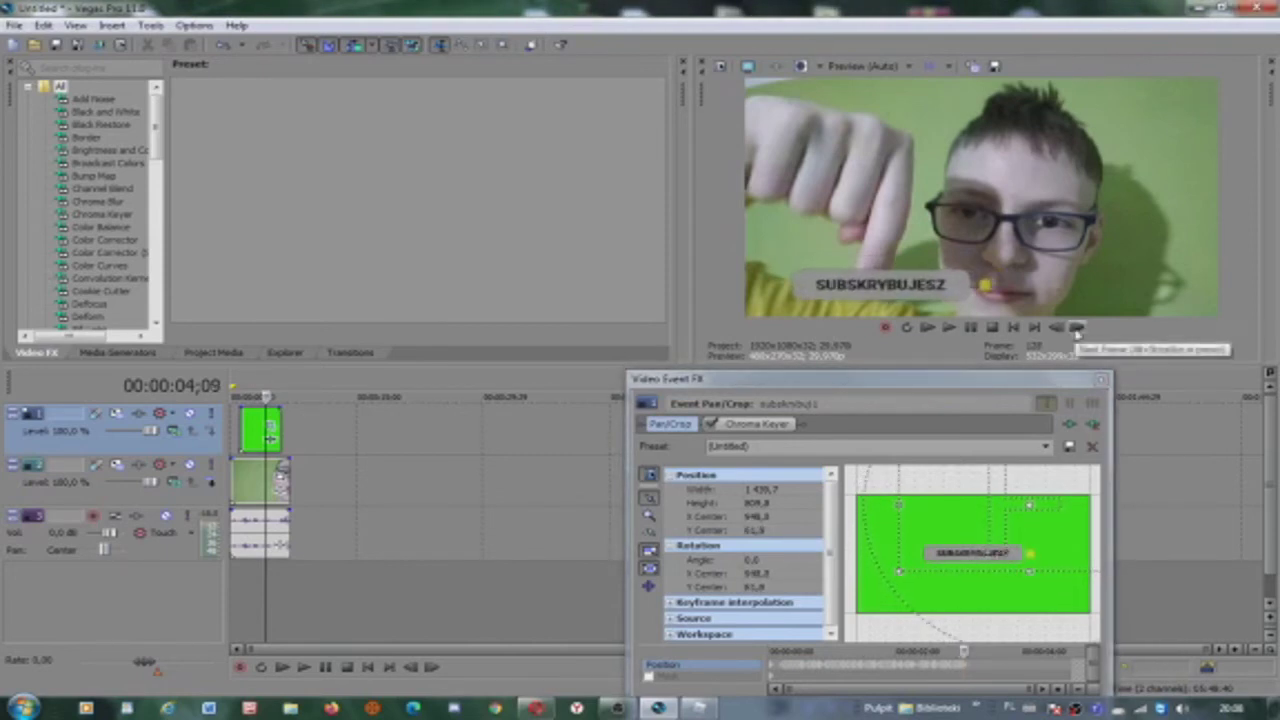
{"action": "left_click", "coordinate": [1077, 334]}
{"action": "left_click", "coordinate": [1077, 334]}
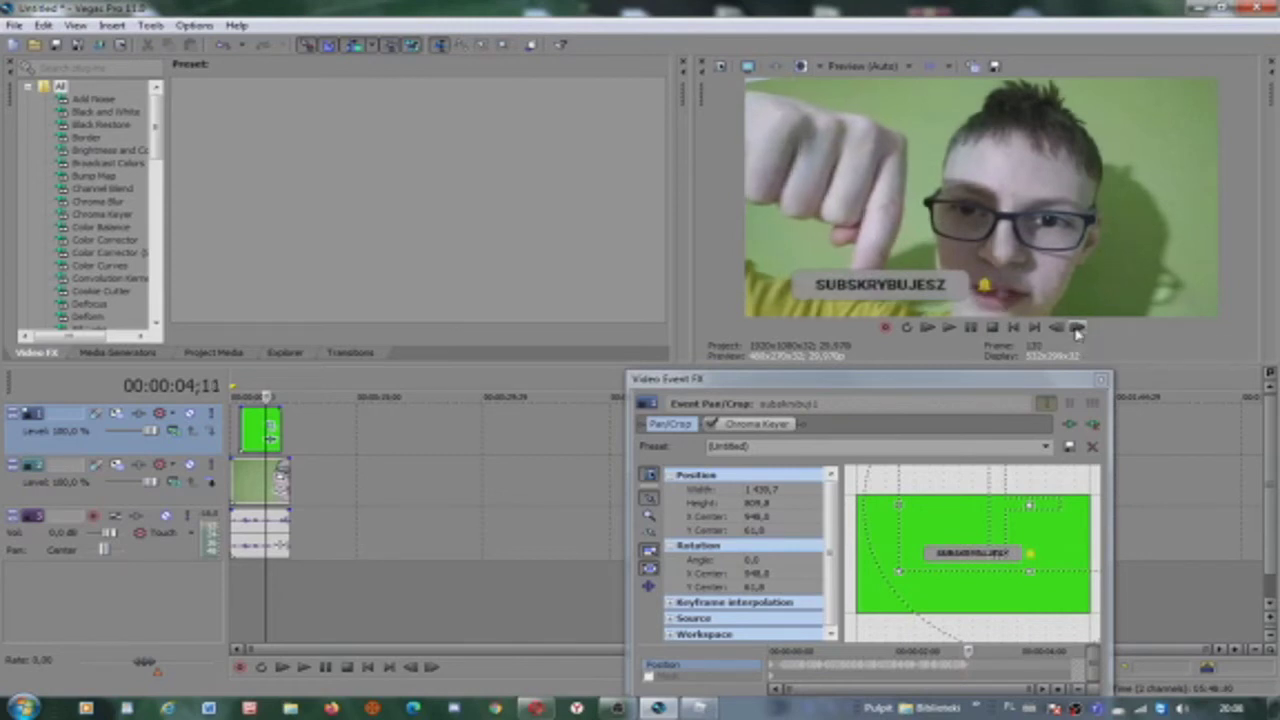
{"action": "left_click", "coordinate": [1077, 334]}
{"action": "left_click", "coordinate": [1077, 334]}
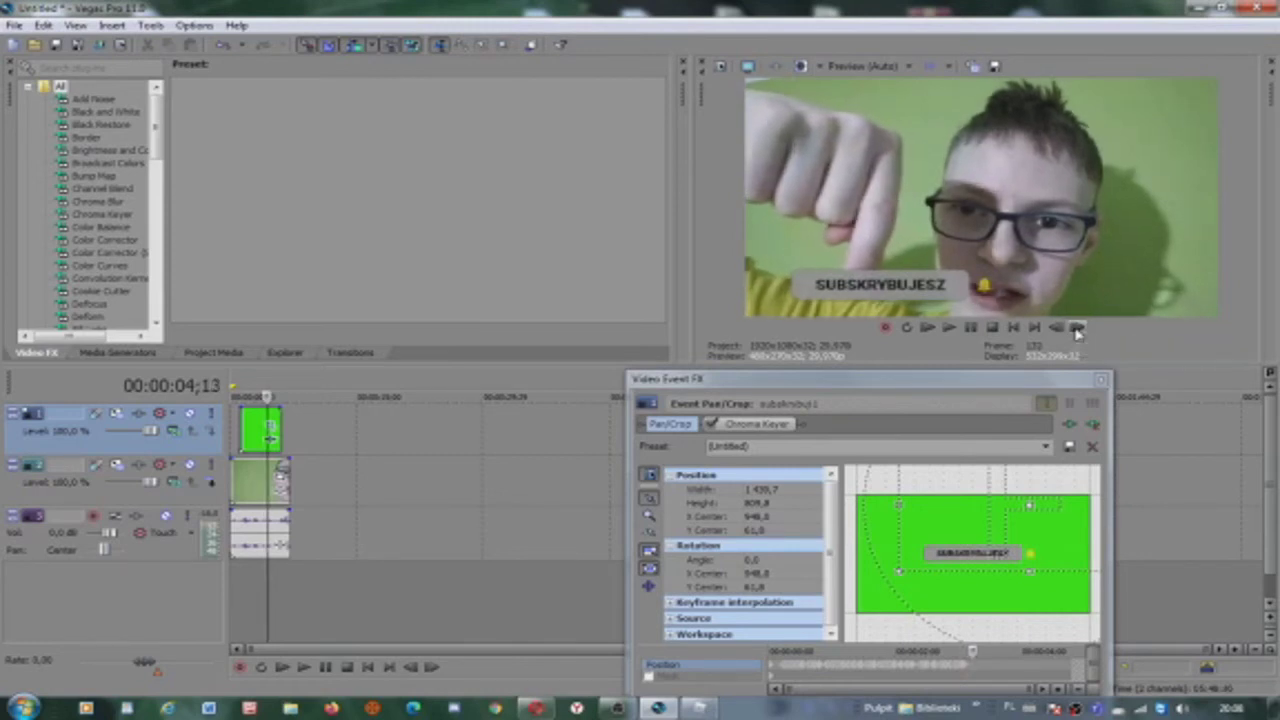
{"action": "left_click_drag", "start_coordinate": [993, 555], "coordinate": [1000, 554]}
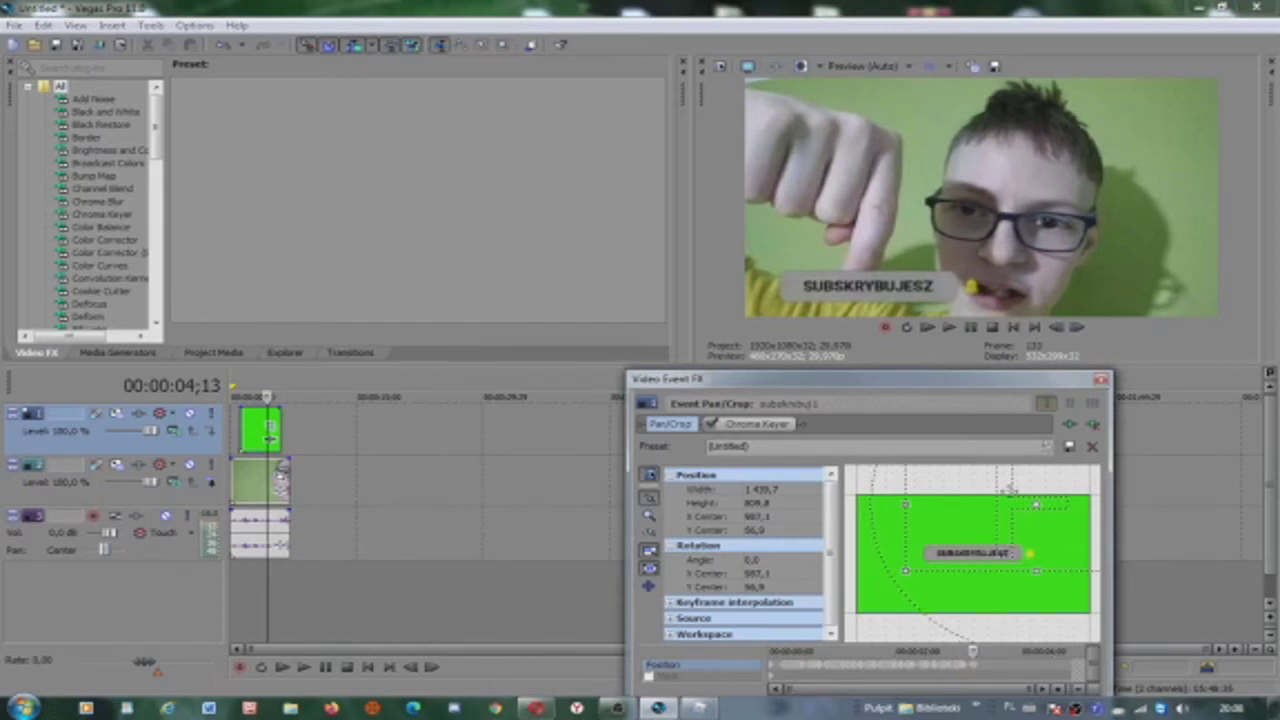
{"action": "left_click", "coordinate": [1077, 334]}
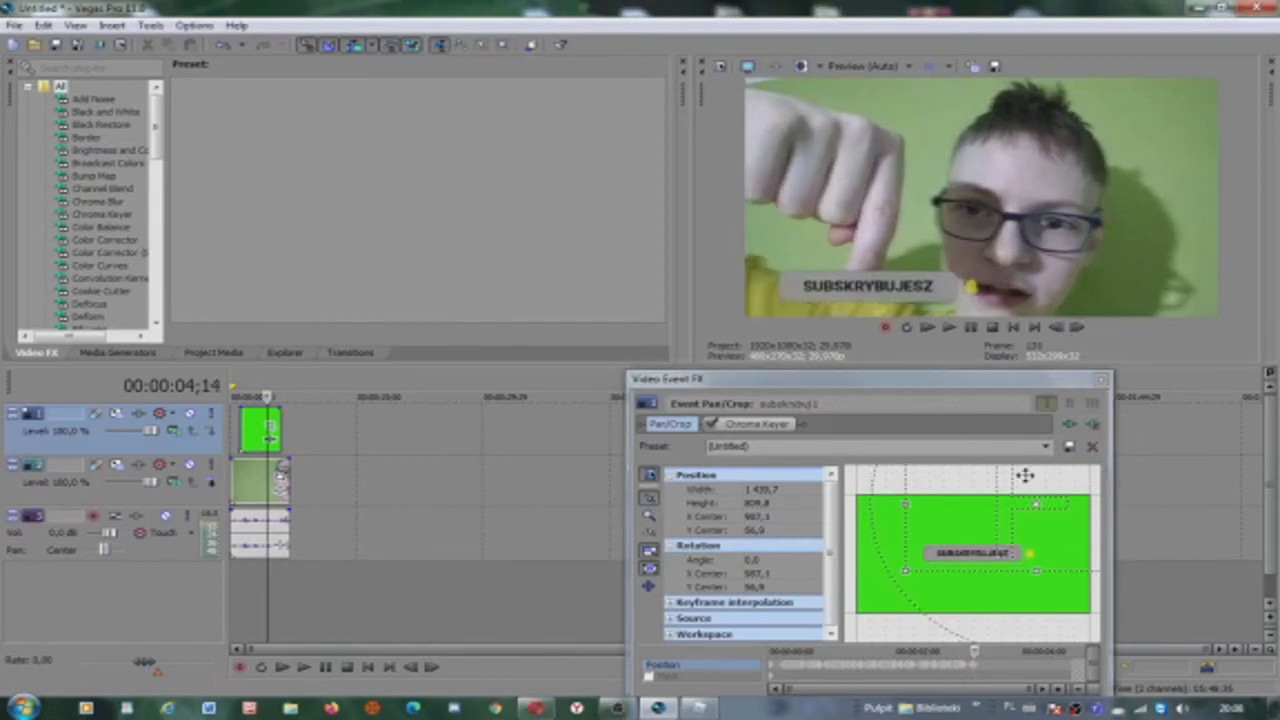
{"action": "left_click", "coordinate": [1018, 510]}
{"action": "left_click_drag", "start_coordinate": [1018, 510], "coordinate": [1016, 509]}
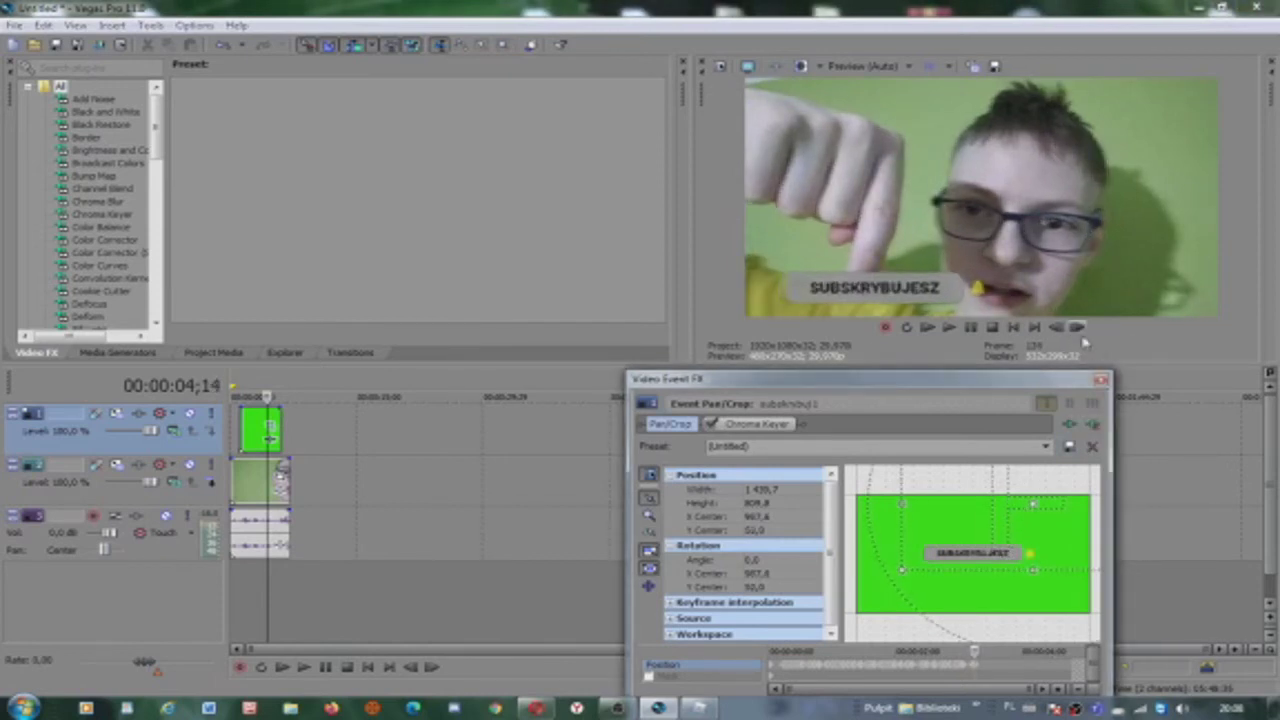
- Move the button slightly down and left at 00:00:04;18, then advance to 00:00:04;19
{"action": "left_click", "coordinate": [1079, 331]}
{"action": "left_click", "coordinate": [1079, 330]}
{"action": "left_click", "coordinate": [1079, 330]}
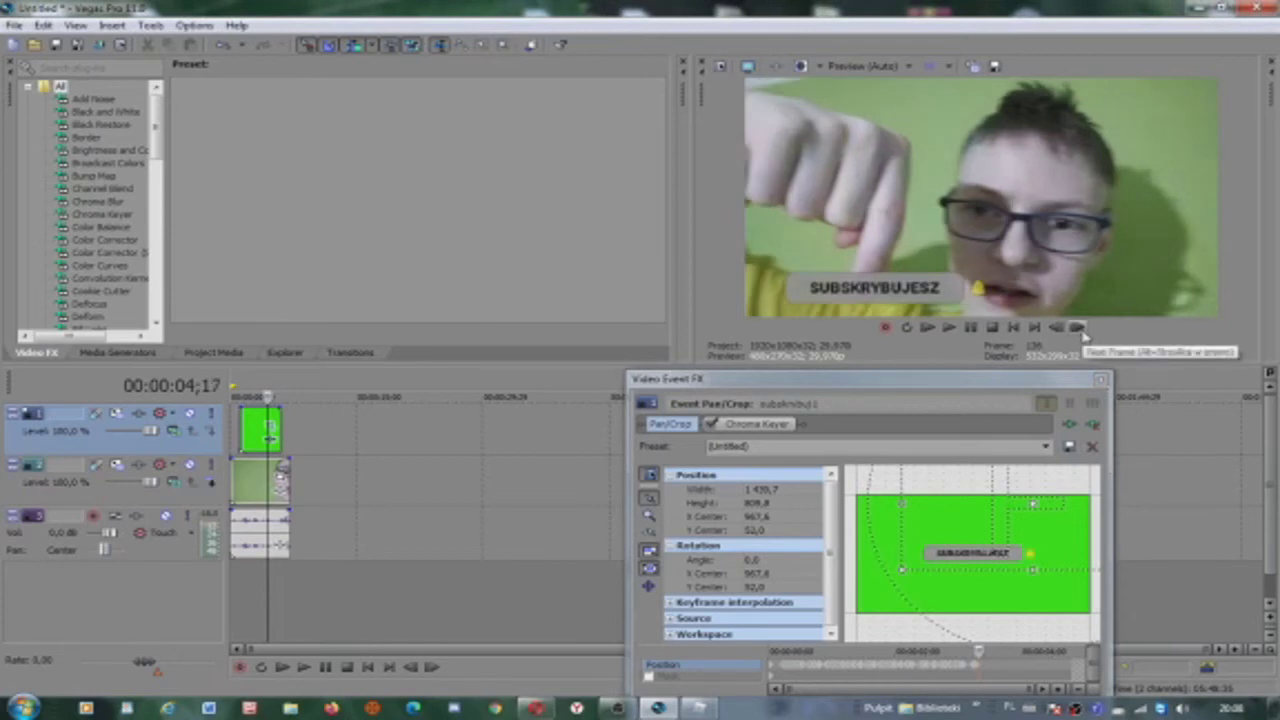
{"action": "left_click", "coordinate": [1079, 330]}
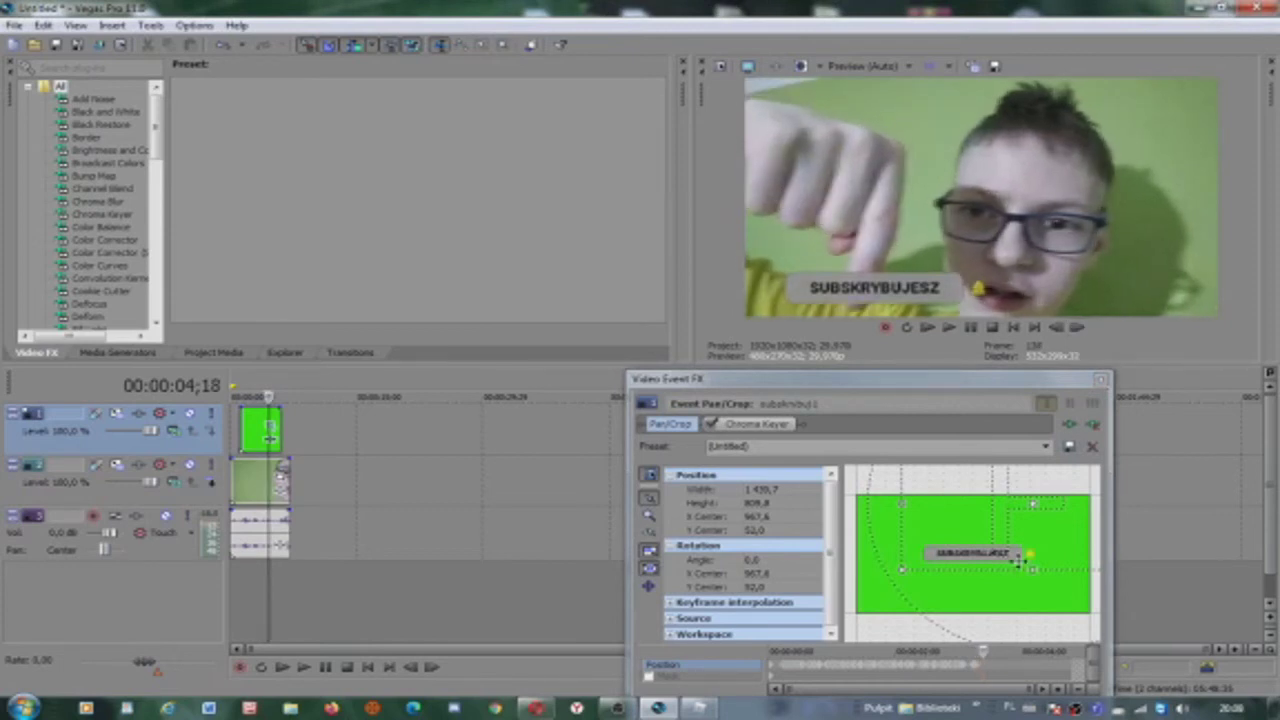
{"action": "left_click_drag", "start_coordinate": [1009, 521], "coordinate": [1013, 523]}
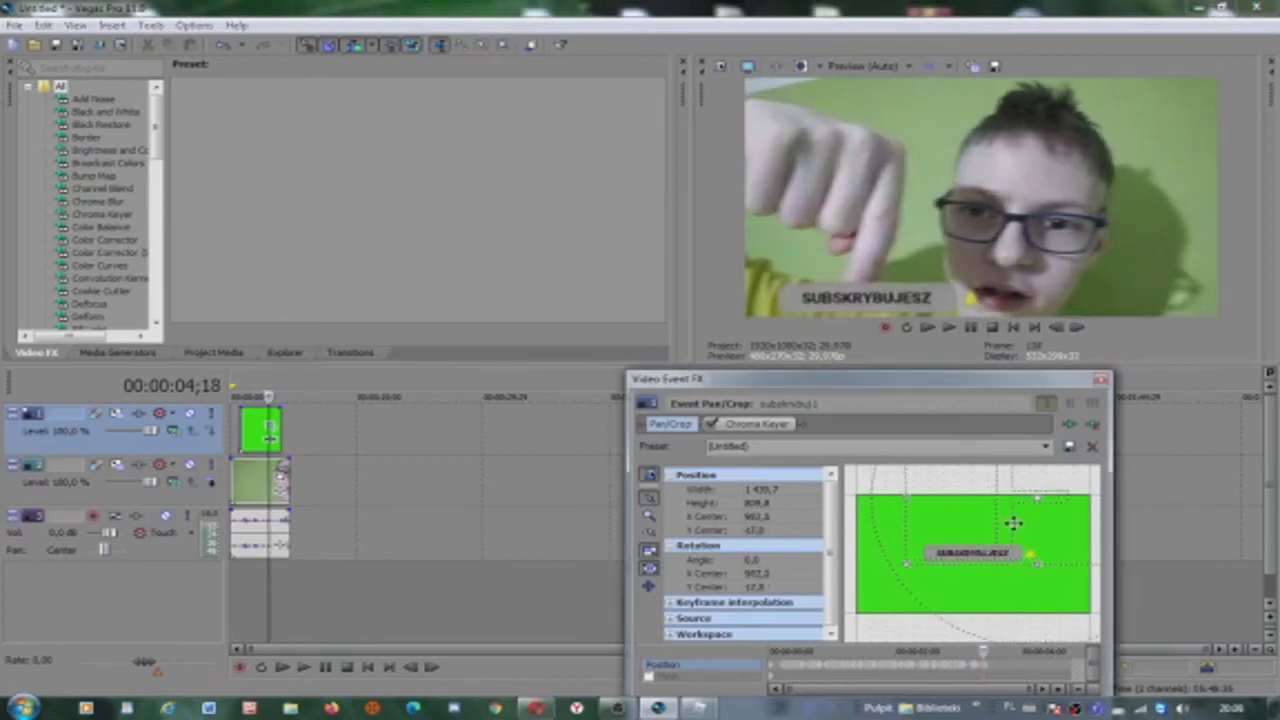
{"action": "left_click", "coordinate": [1079, 330]}
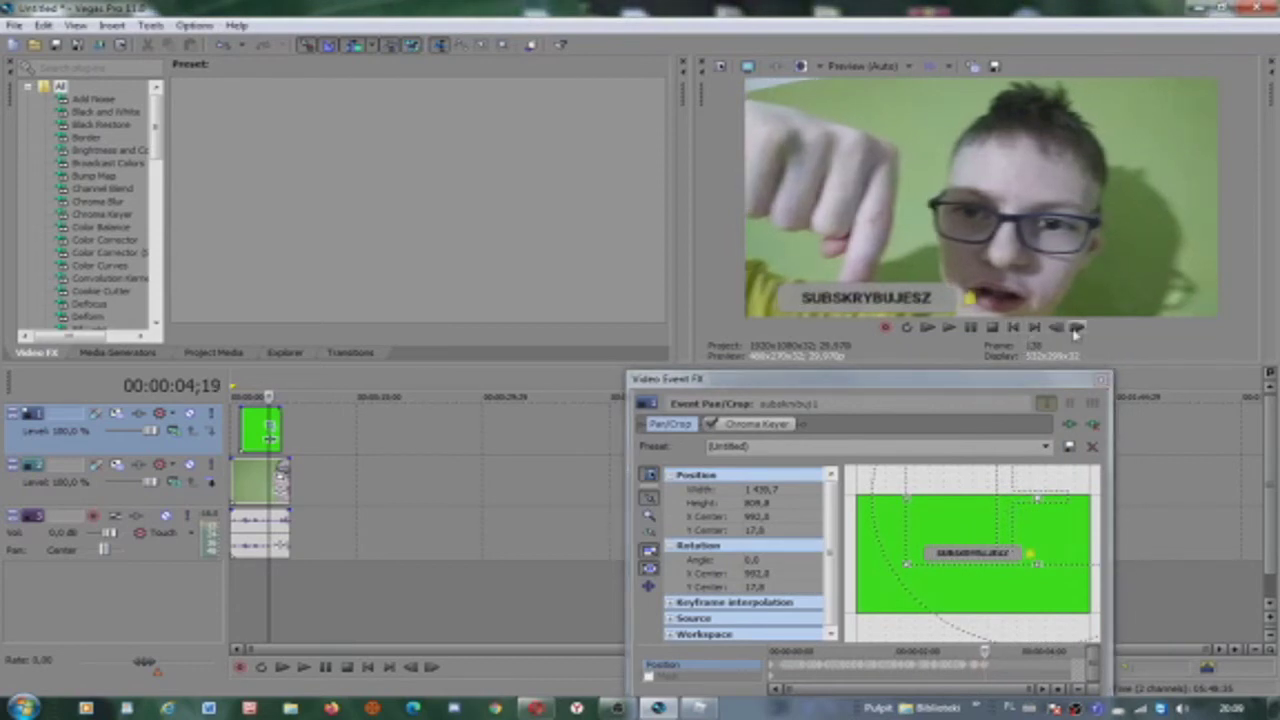
- Shift the subscribe button slightly down and left at 00:00:04;19, and up and right under the fingertip at 00:00:04;23
{"action": "left_click_drag", "start_coordinate": [1001, 540], "coordinate": [1008, 538]}
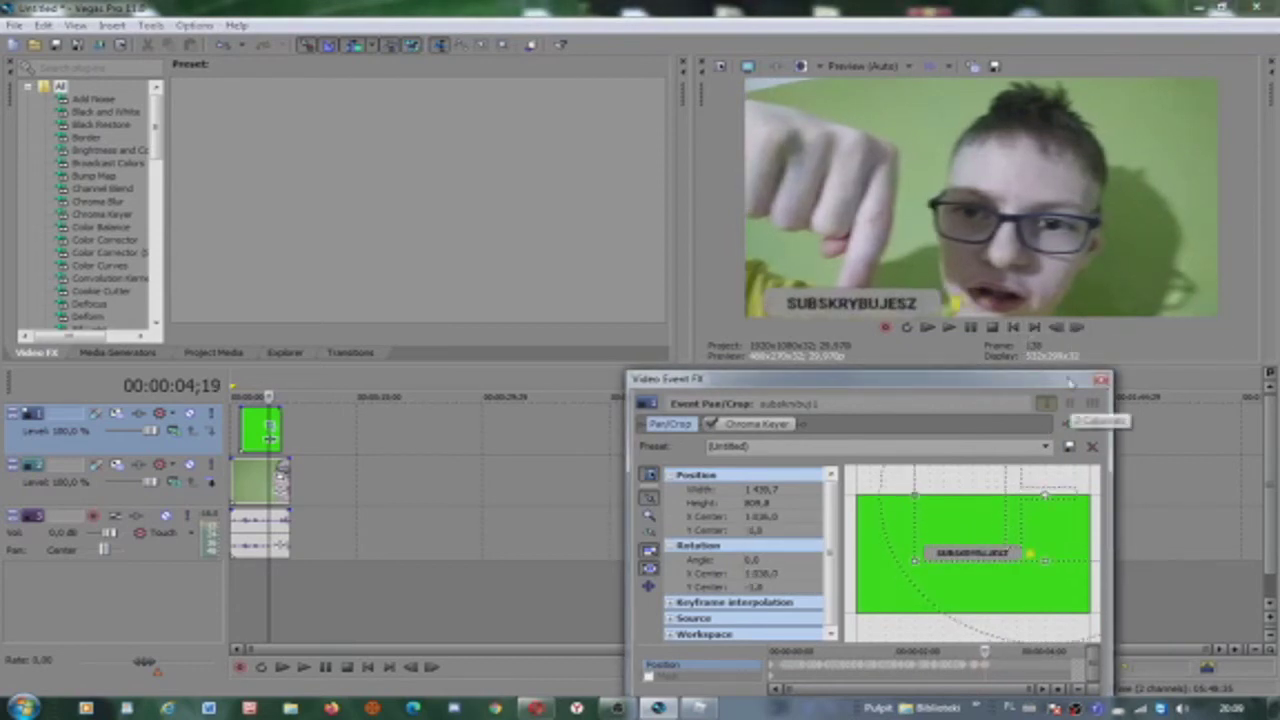
{"action": "left_click", "coordinate": [1078, 330]}
{"action": "left_click", "coordinate": [1078, 330]}
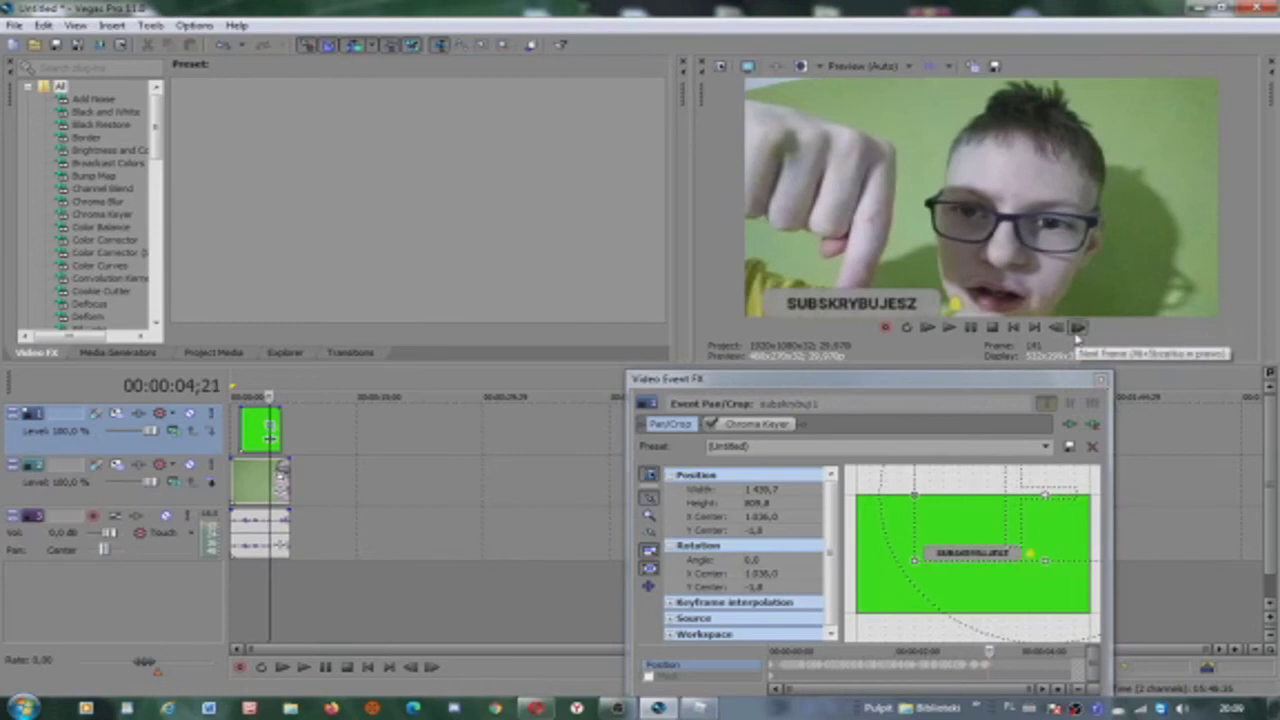
{"action": "left_click", "coordinate": [1078, 330]}
{"action": "left_click", "coordinate": [1078, 330]}
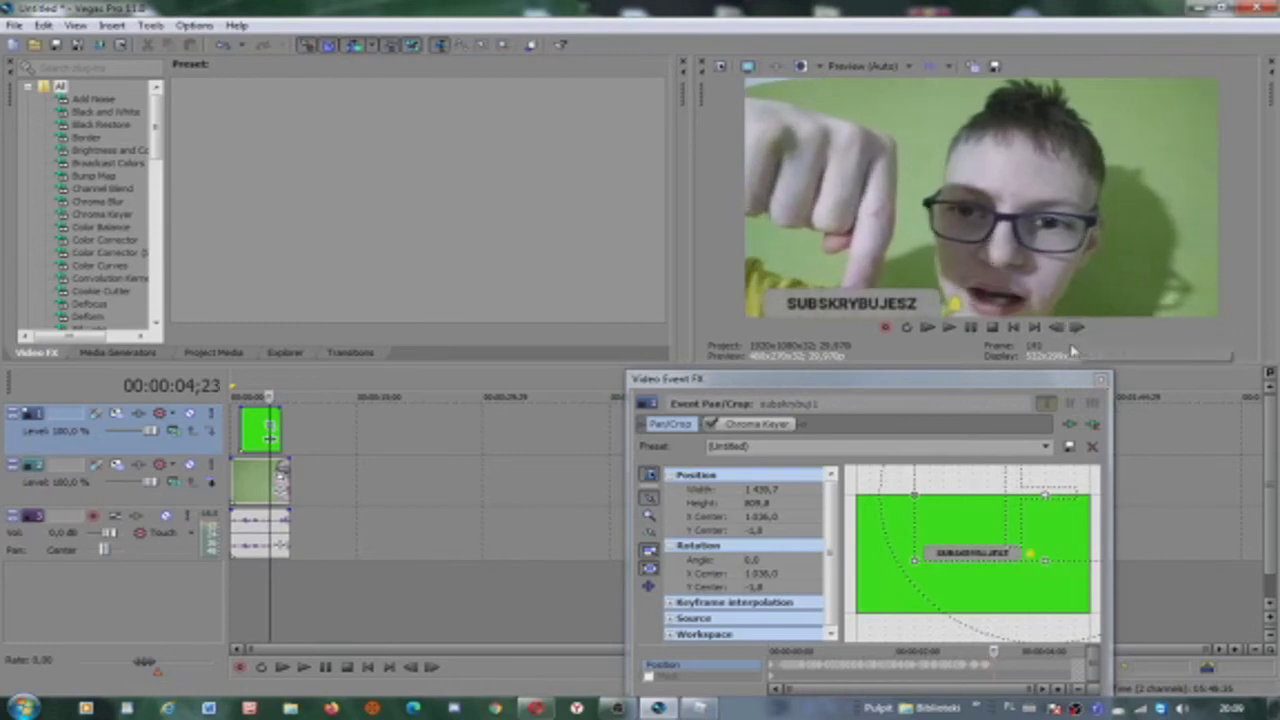
{"action": "left_click_drag", "start_coordinate": [1020, 534], "coordinate": [1016, 543]}
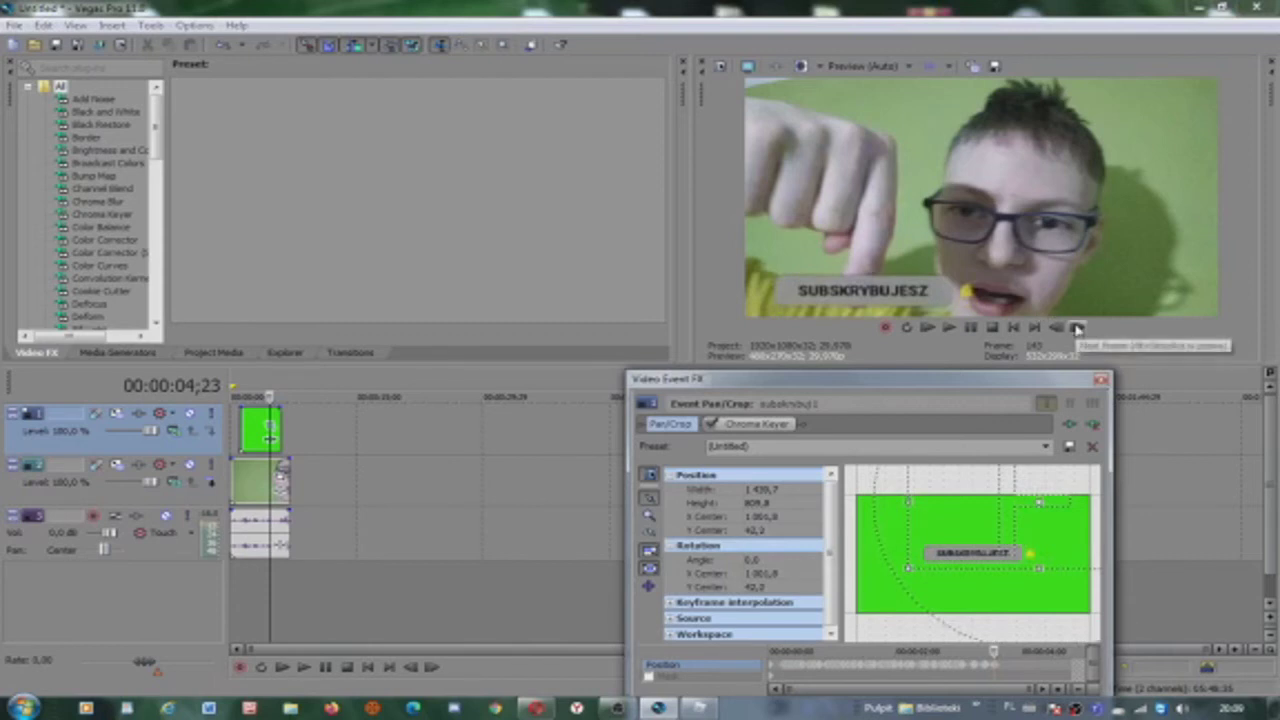
- Raise the button slightly at 00:00:04;25 and shift it slightly right at 00:00:04;26 to match the fingertip
{"action": "left_click", "coordinate": [1077, 328]}
{"action": "left_click", "coordinate": [1077, 328]}
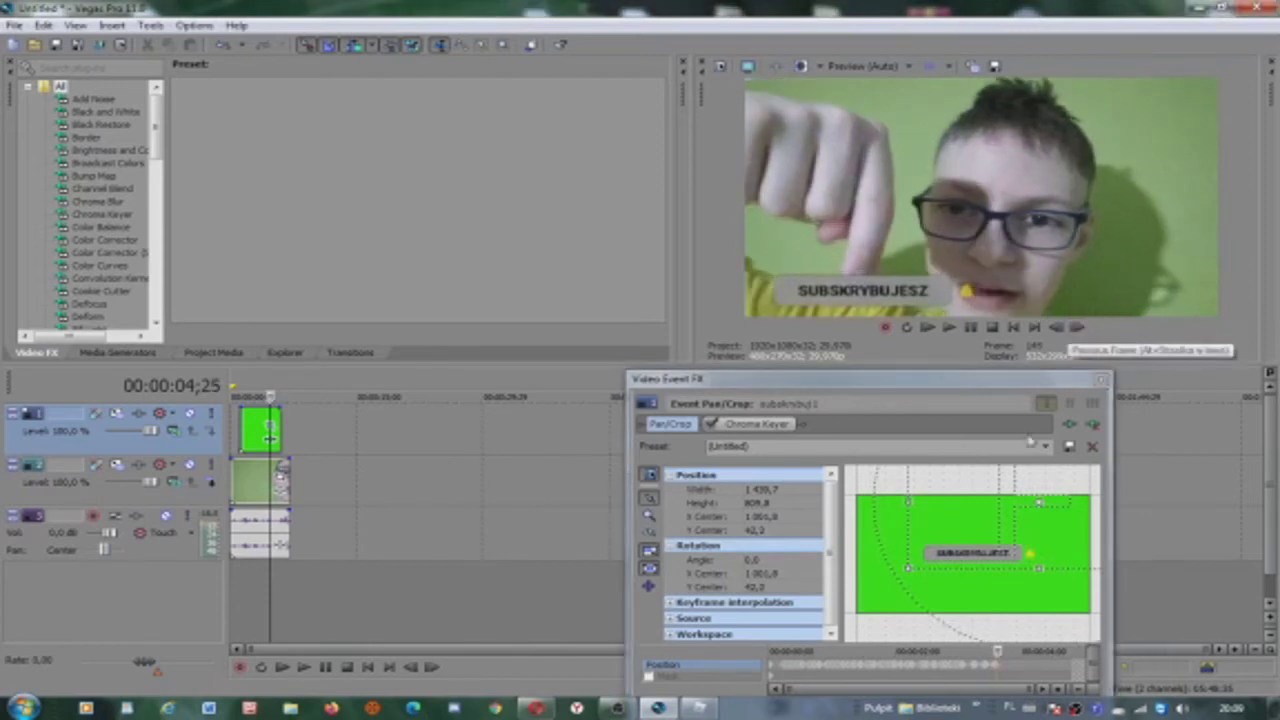
{"action": "left_click_drag", "start_coordinate": [1015, 502], "coordinate": [1017, 508]}
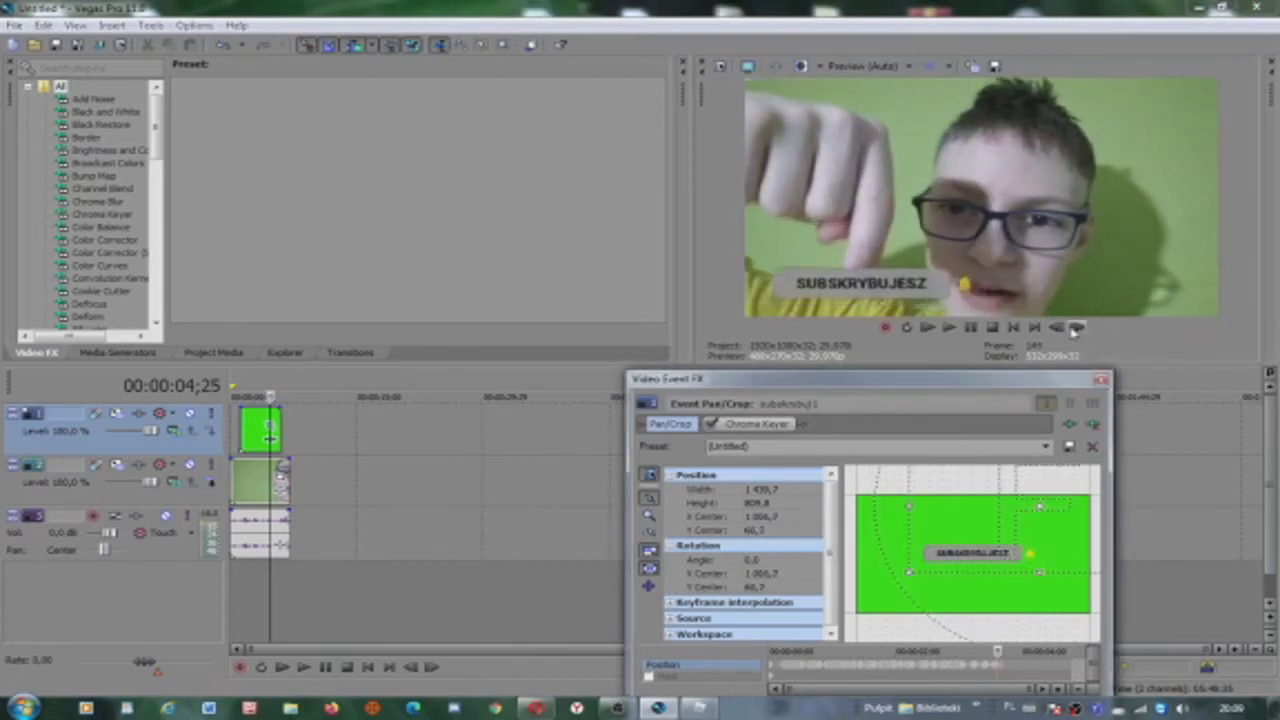
{"action": "left_click", "coordinate": [1077, 328]}
{"action": "left_click", "coordinate": [1005, 505]}
{"action": "left_click_drag", "start_coordinate": [1005, 505], "coordinate": [998, 505]}
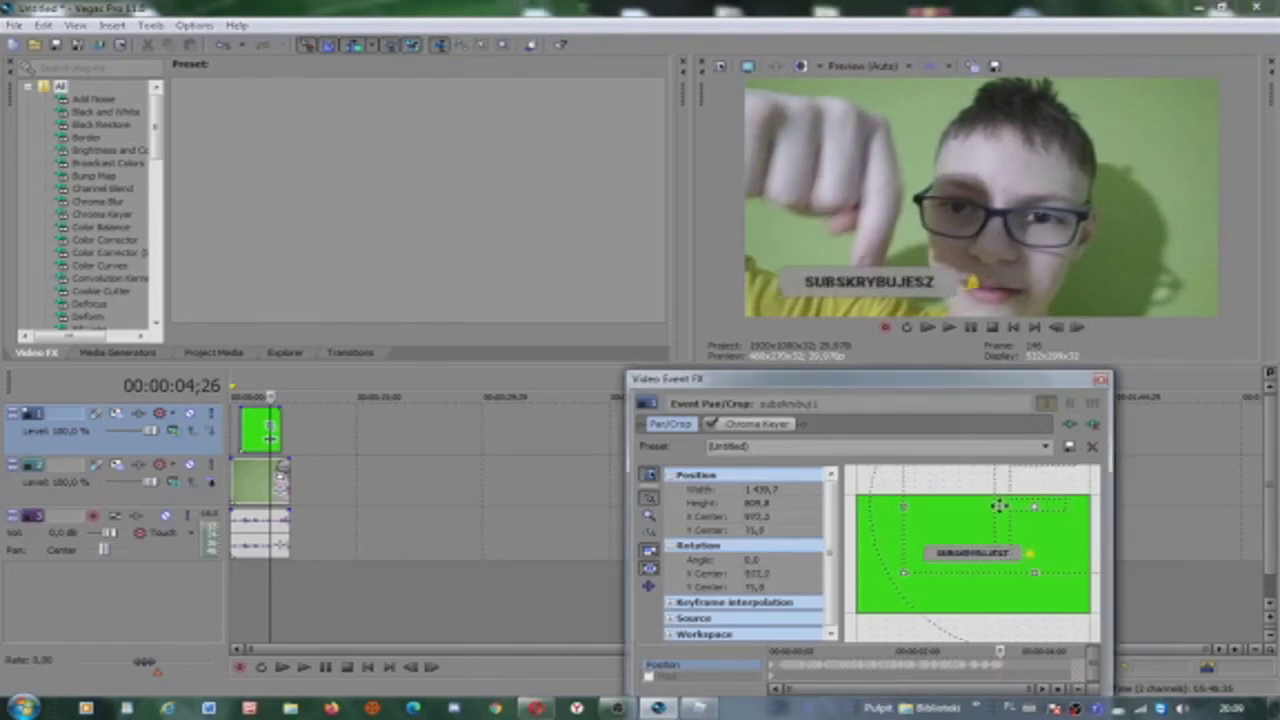
- Move the button up and right with the rising finger at 00:00:04;28, and raise it further at 00:00:04;29
{"action": "left_click", "coordinate": [1078, 329]}
{"action": "left_click", "coordinate": [1078, 329]}
{"action": "left_click_drag", "start_coordinate": [1006, 480], "coordinate": [990, 527]}
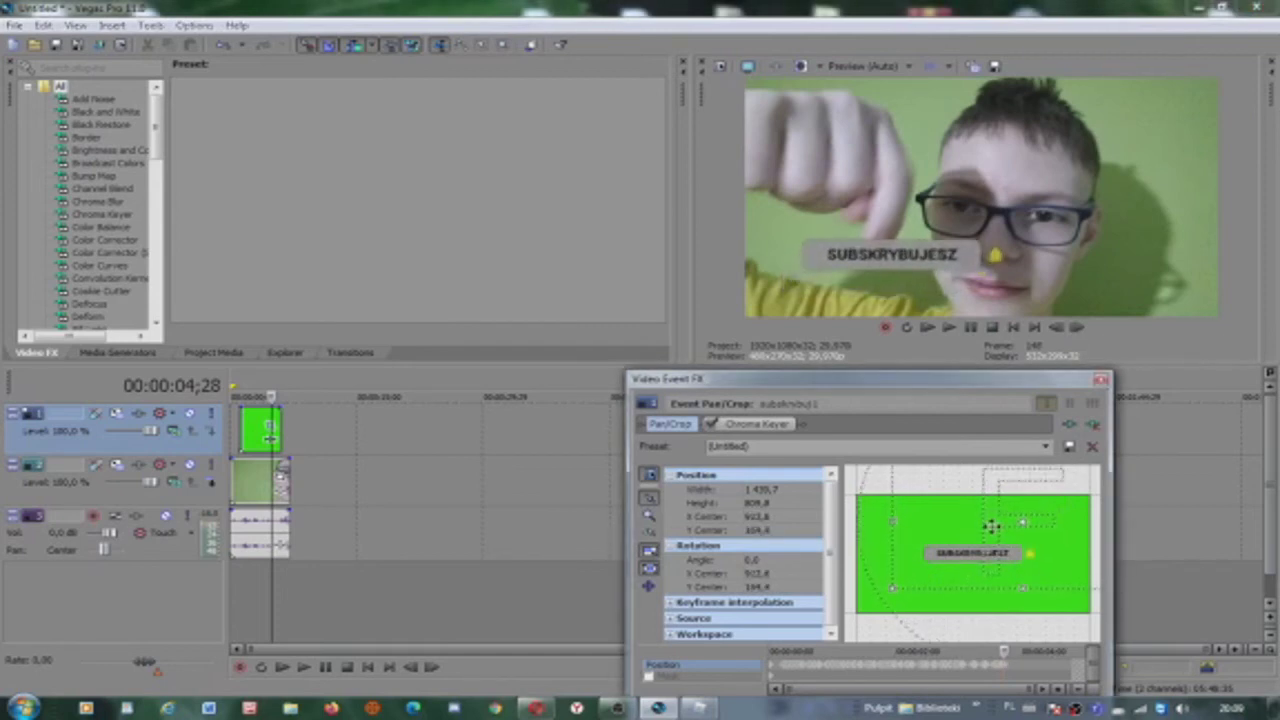
{"action": "left_click", "coordinate": [1078, 329]}
{"action": "left_click_drag", "start_coordinate": [995, 487], "coordinate": [996, 513]}
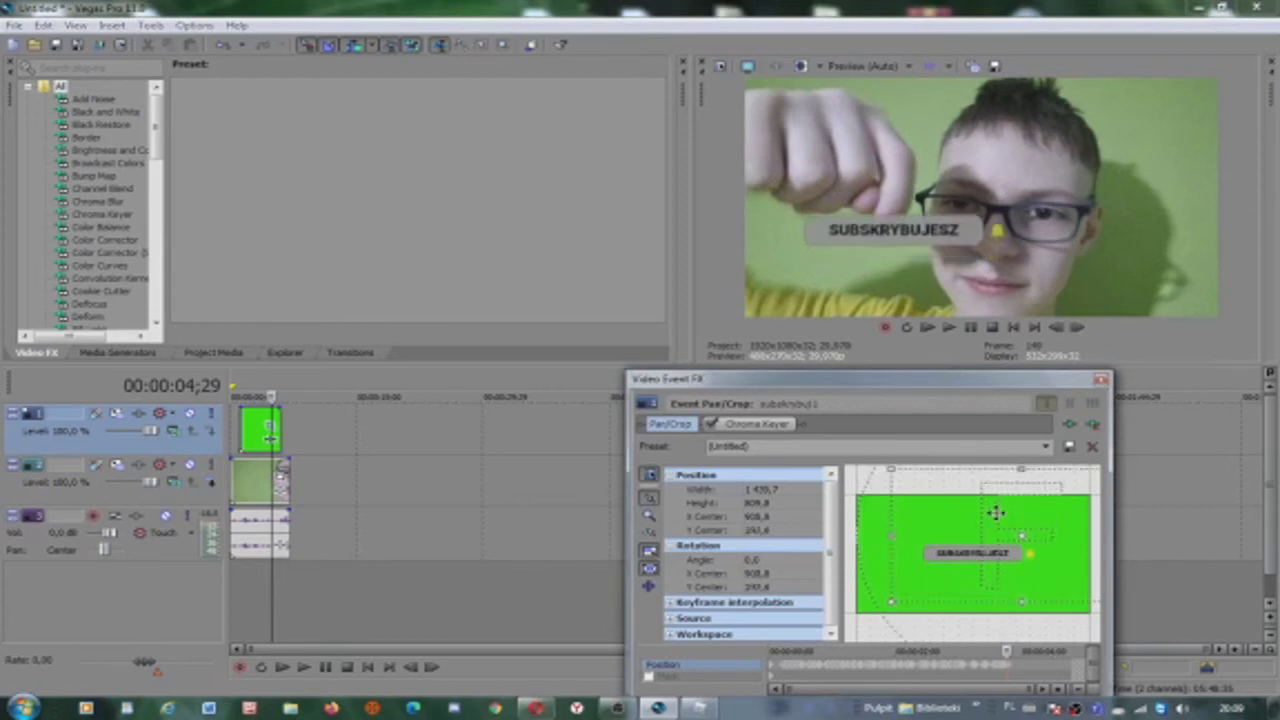
- Raise the button slightly on the frames at 00:00:05;00 and 00:00:05;01
{"action": "left_click", "coordinate": [1078, 328]}
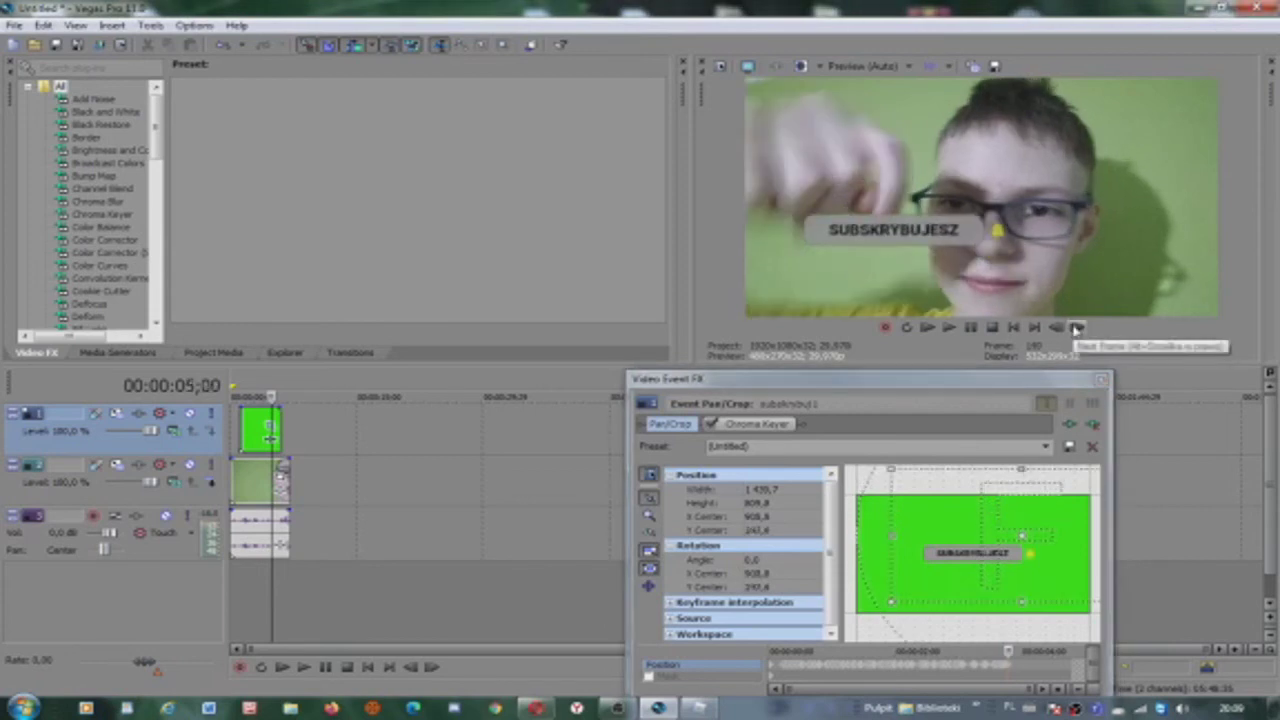
{"action": "left_click_drag", "start_coordinate": [1002, 494], "coordinate": [1005, 508]}
{"action": "left_click", "coordinate": [1078, 328]}
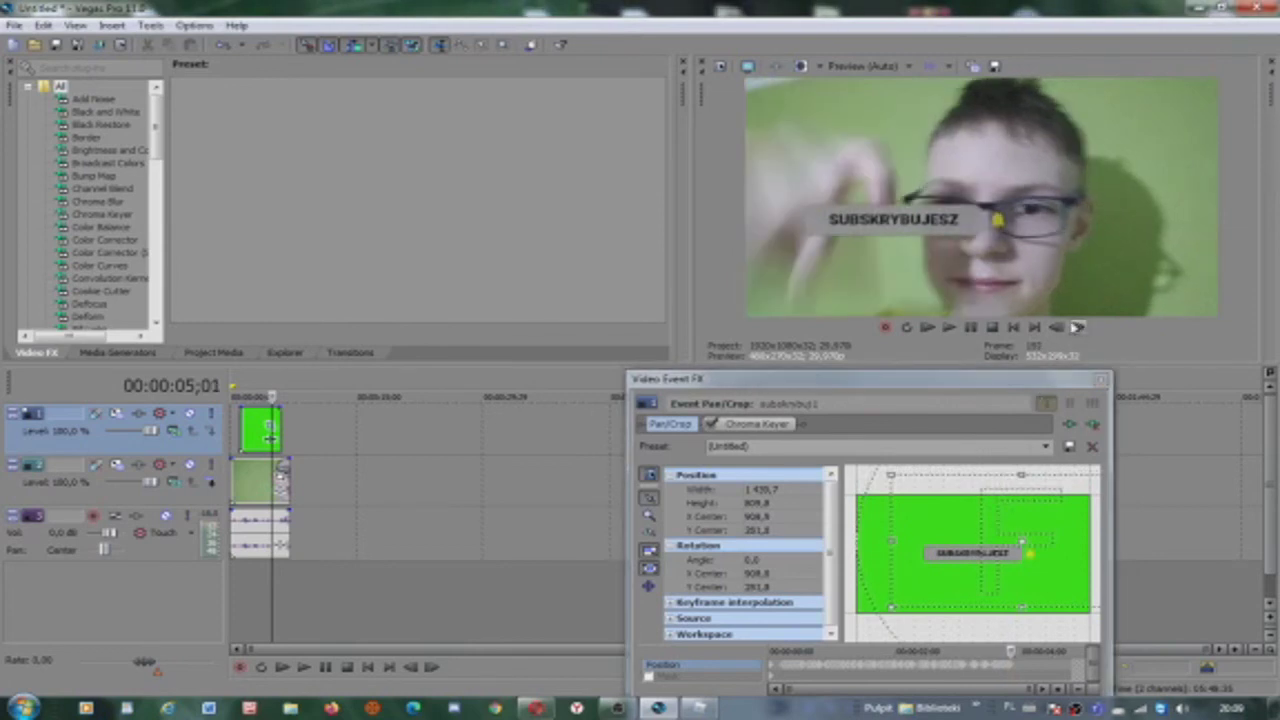
{"action": "left_click_drag", "start_coordinate": [1006, 534], "coordinate": [1012, 541]}
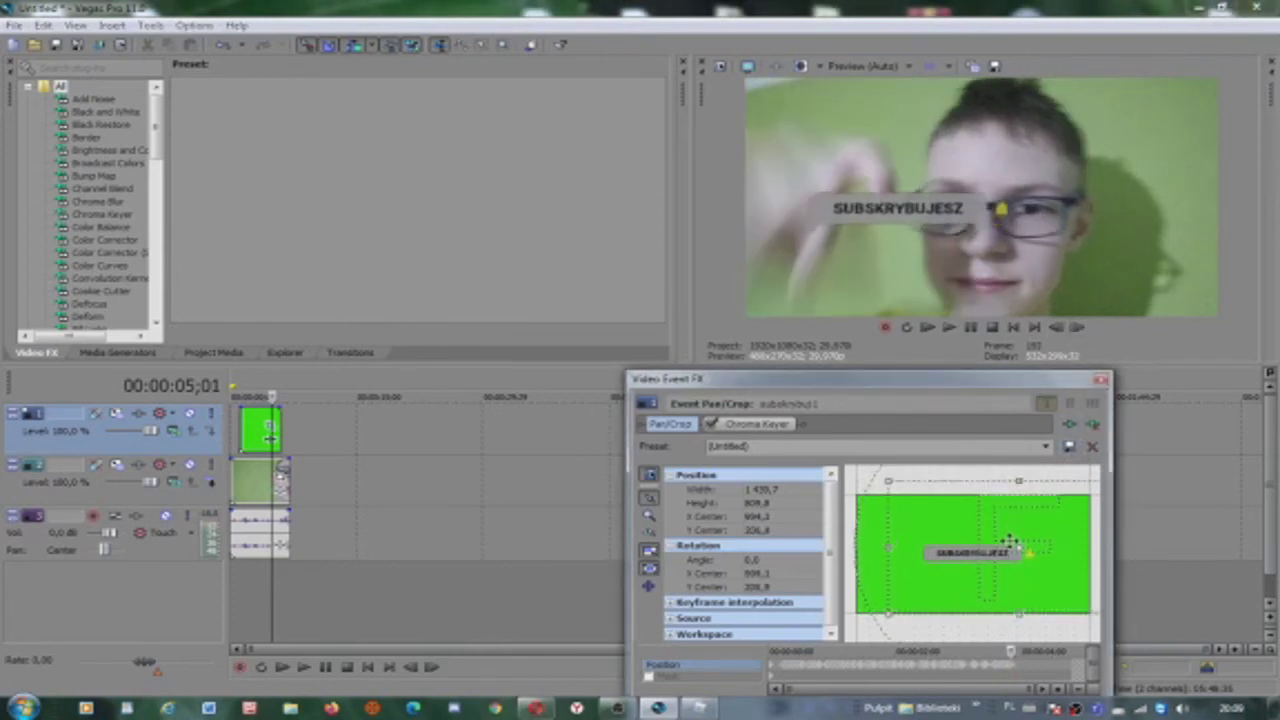
- Lower the button toward the bottom-left of the picture at 00:00:05;03, 00:00:05;04 and 00:00:05;05 as the hand withdraws
{"action": "left_click", "coordinate": [1078, 328]}
{"action": "left_click", "coordinate": [1077, 328]}
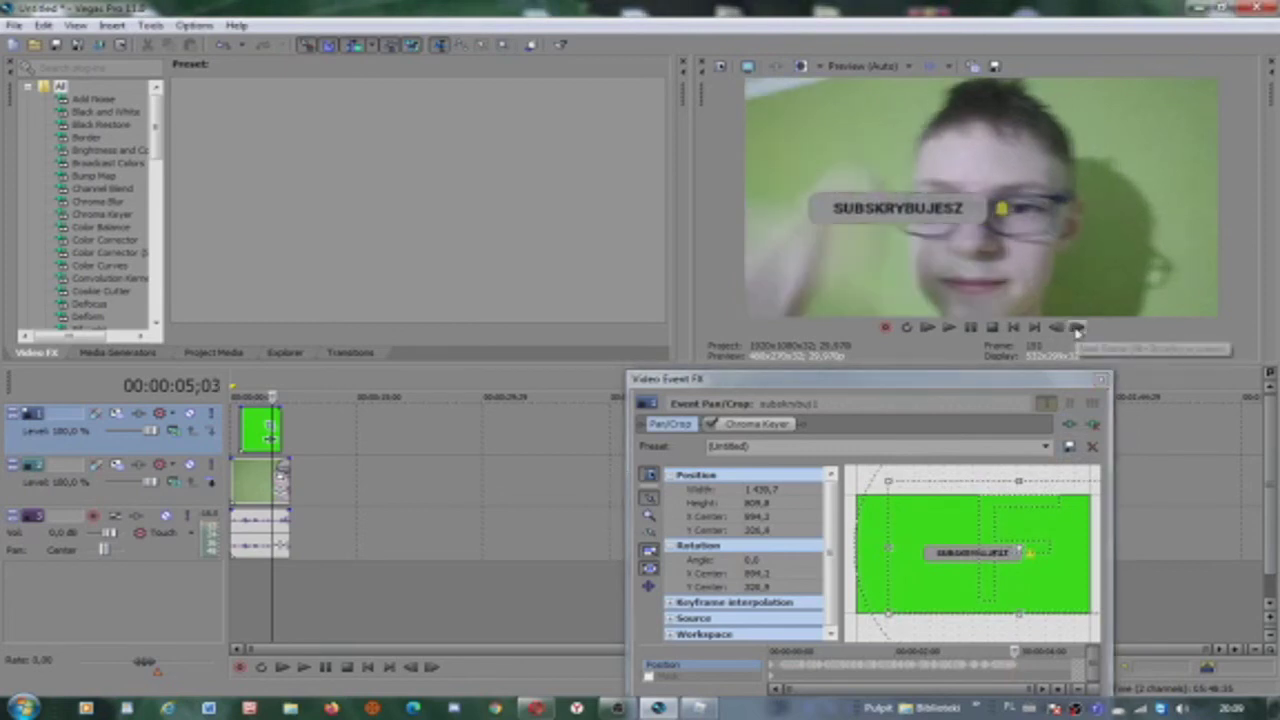
{"action": "left_click_drag", "start_coordinate": [1006, 518], "coordinate": [1018, 514]}
{"action": "left_click", "coordinate": [1077, 328]}
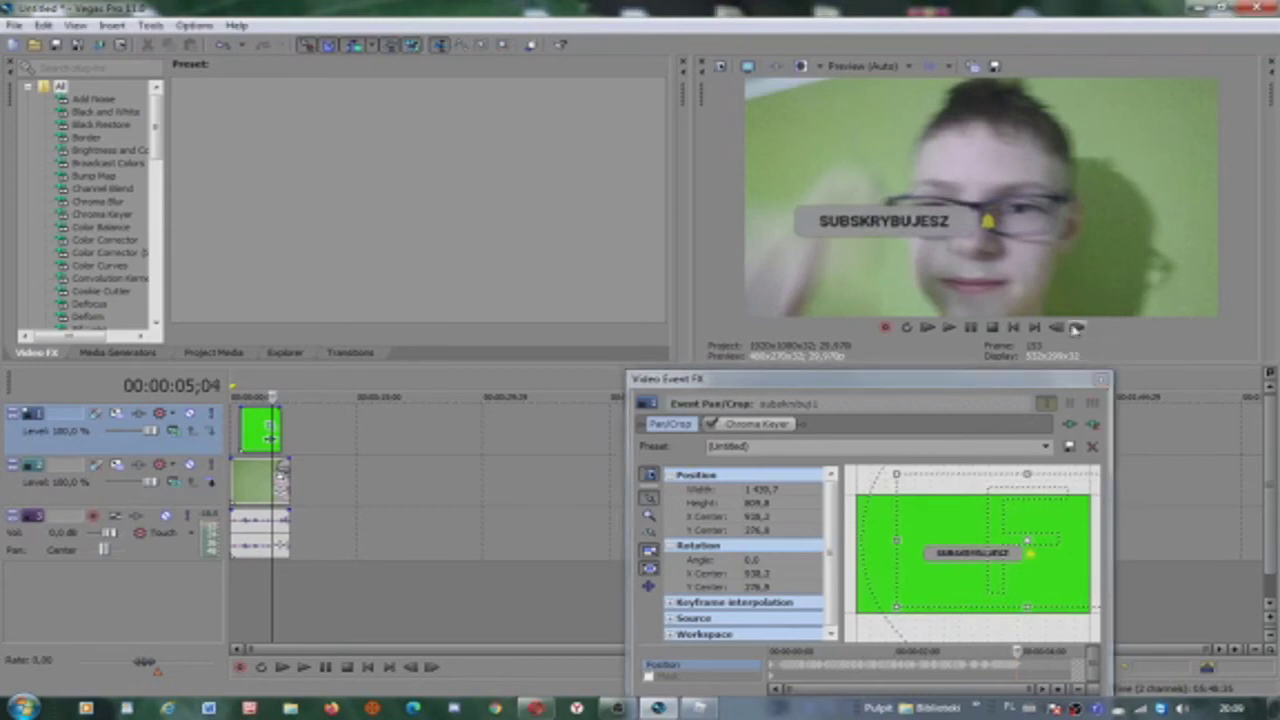
{"action": "left_click_drag", "start_coordinate": [975, 532], "coordinate": [995, 491]}
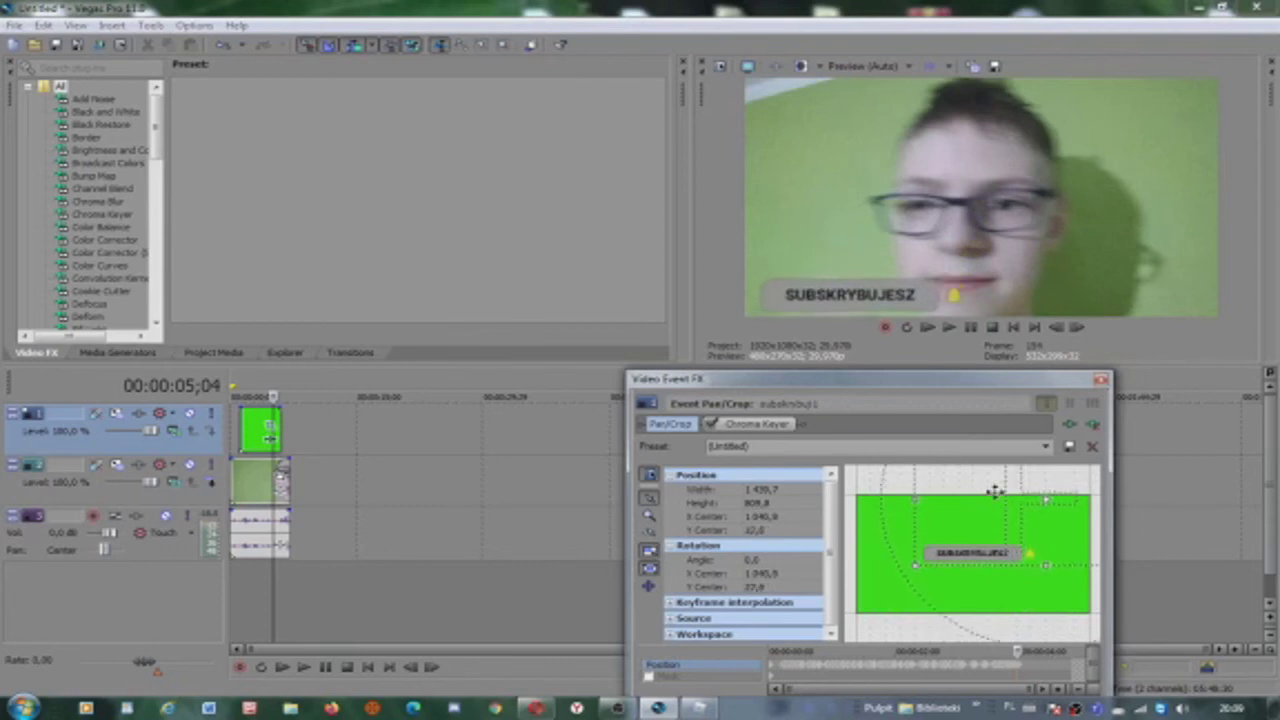
{"action": "left_click", "coordinate": [1077, 328]}
{"action": "left_click_drag", "start_coordinate": [998, 520], "coordinate": [1001, 512]}
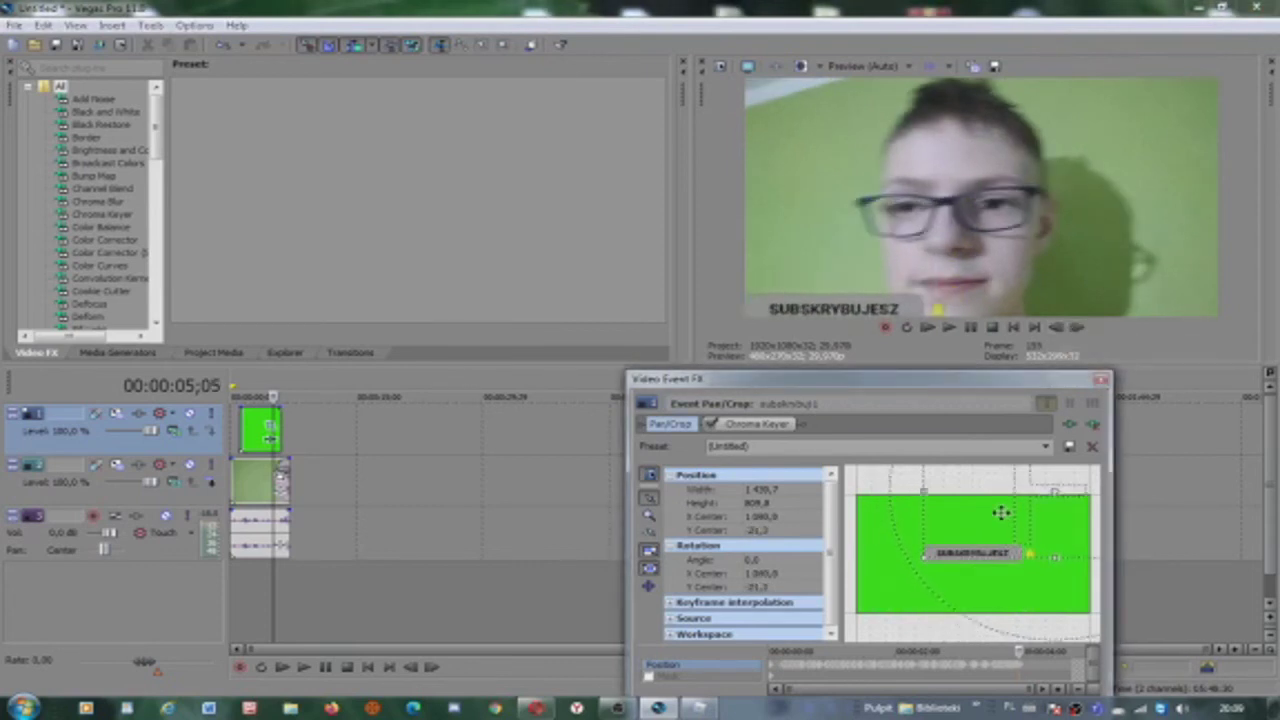
- Check the remaining frames up to 00:00:07;13, then close the clip's effect settings
{"action": "left_click", "coordinate": [1078, 328]}
{"action": "left_click", "coordinate": [1078, 328]}
{"action": "left_click", "coordinate": [1078, 328]}
{"action": "left_click", "coordinate": [1078, 328]}
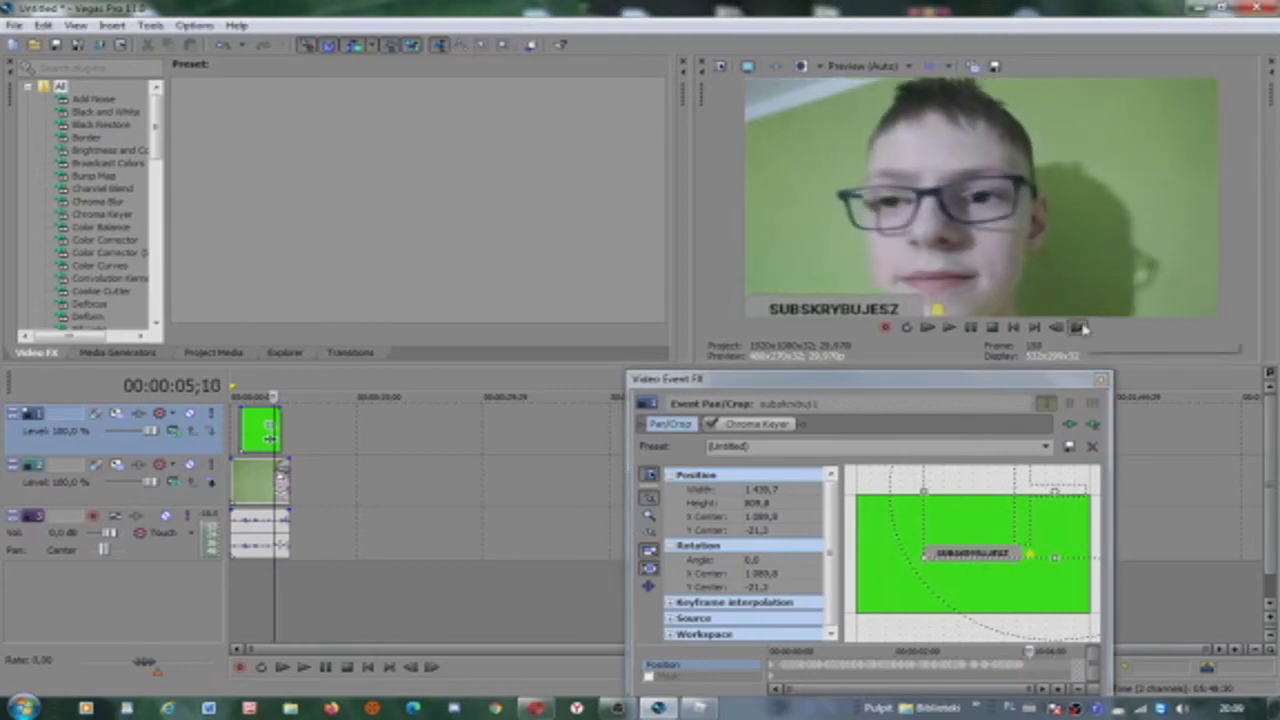
{"action": "left_click", "coordinate": [1078, 328]}
{"action": "left_click", "coordinate": [1078, 328]}
{"action": "left_click", "coordinate": [1078, 328]}
{"action": "left_click", "coordinate": [1078, 328]}
{"action": "left_click", "coordinate": [1078, 328]}
{"action": "left_click", "coordinate": [1078, 328]}
{"action": "left_click", "coordinate": [1078, 328]}
{"action": "left_click", "coordinate": [1078, 328]}
{"action": "left_click", "coordinate": [1078, 328]}
{"action": "left_click", "coordinate": [1078, 328]}
{"action": "left_click", "coordinate": [1078, 328]}
{"action": "left_click", "coordinate": [1078, 328]}
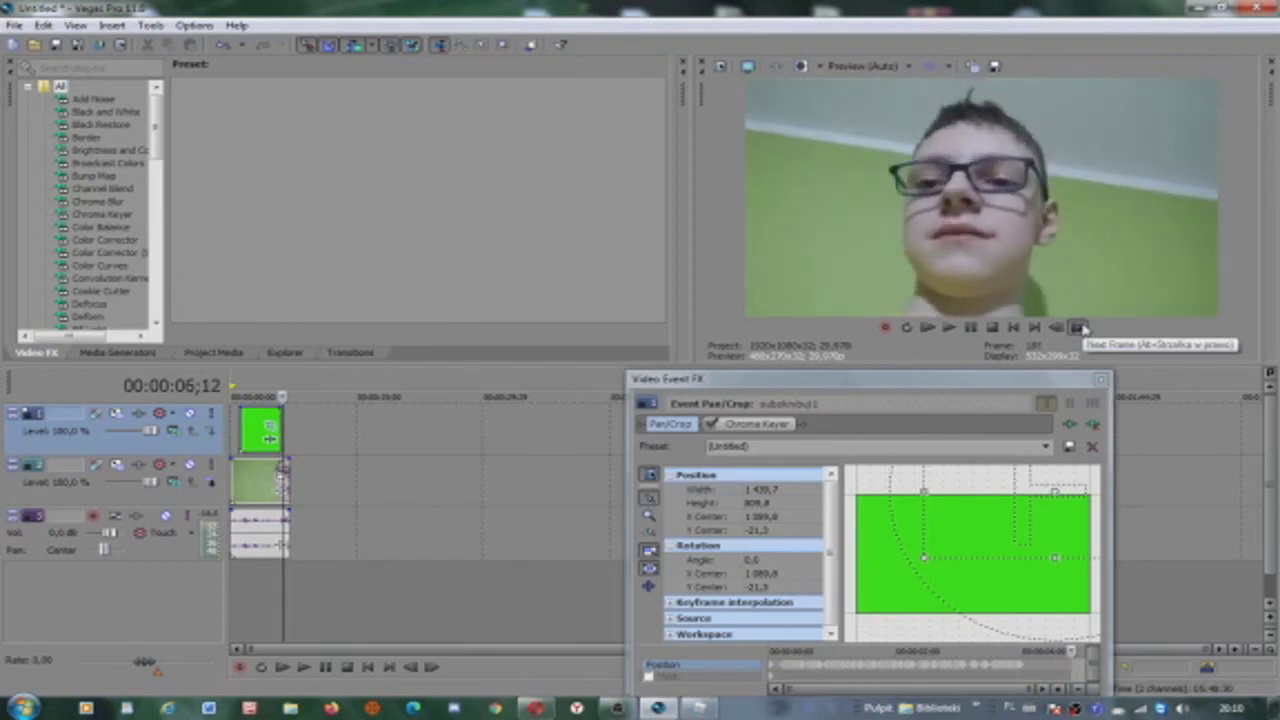
{"action": "left_click", "coordinate": [1078, 328]}
{"action": "left_click", "coordinate": [1078, 328]}
{"action": "left_click", "coordinate": [1078, 328]}
{"action": "left_click", "coordinate": [1078, 328]}
{"action": "left_click", "coordinate": [1078, 328]}
{"action": "left_click", "coordinate": [1078, 328]}
{"action": "left_click", "coordinate": [1078, 328]}
{"action": "left_click", "coordinate": [1078, 328]}
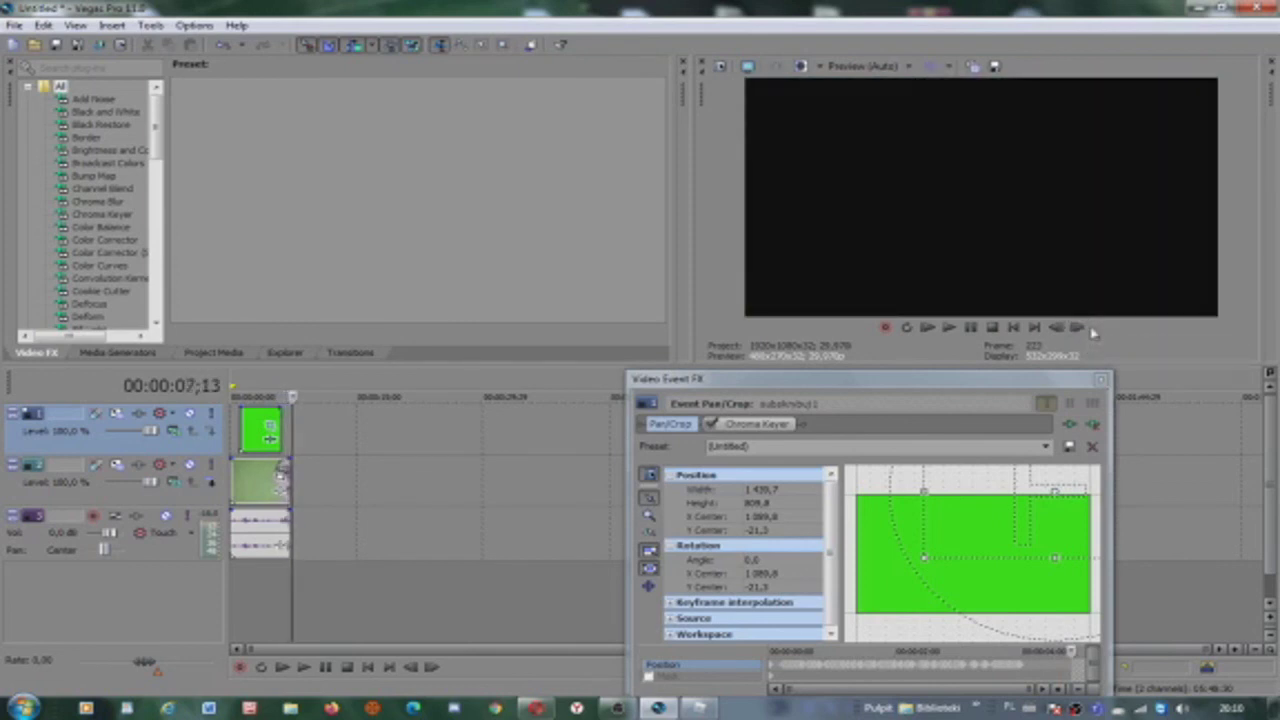
{"action": "left_click", "coordinate": [1102, 380]}
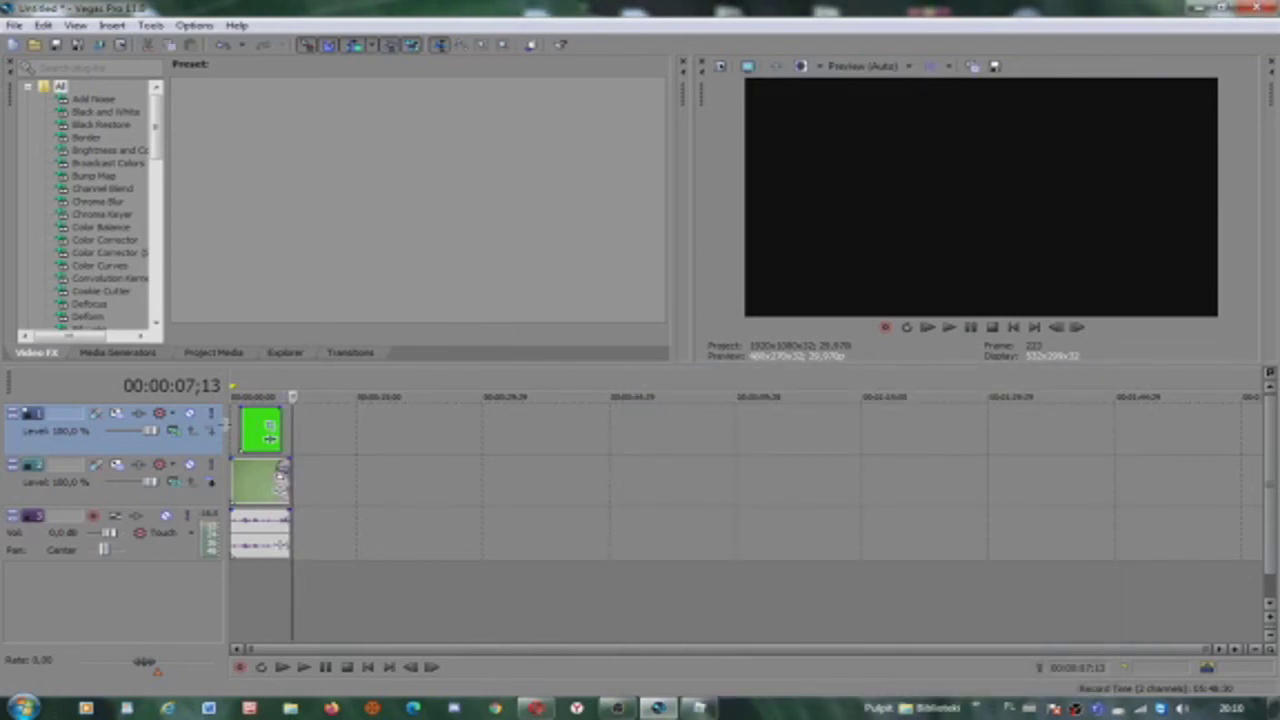
- Play the project from the start to check the animated button, then pause playback
{"action": "left_click", "coordinate": [233, 430]}
{"action": "left_click", "coordinate": [970, 328]}
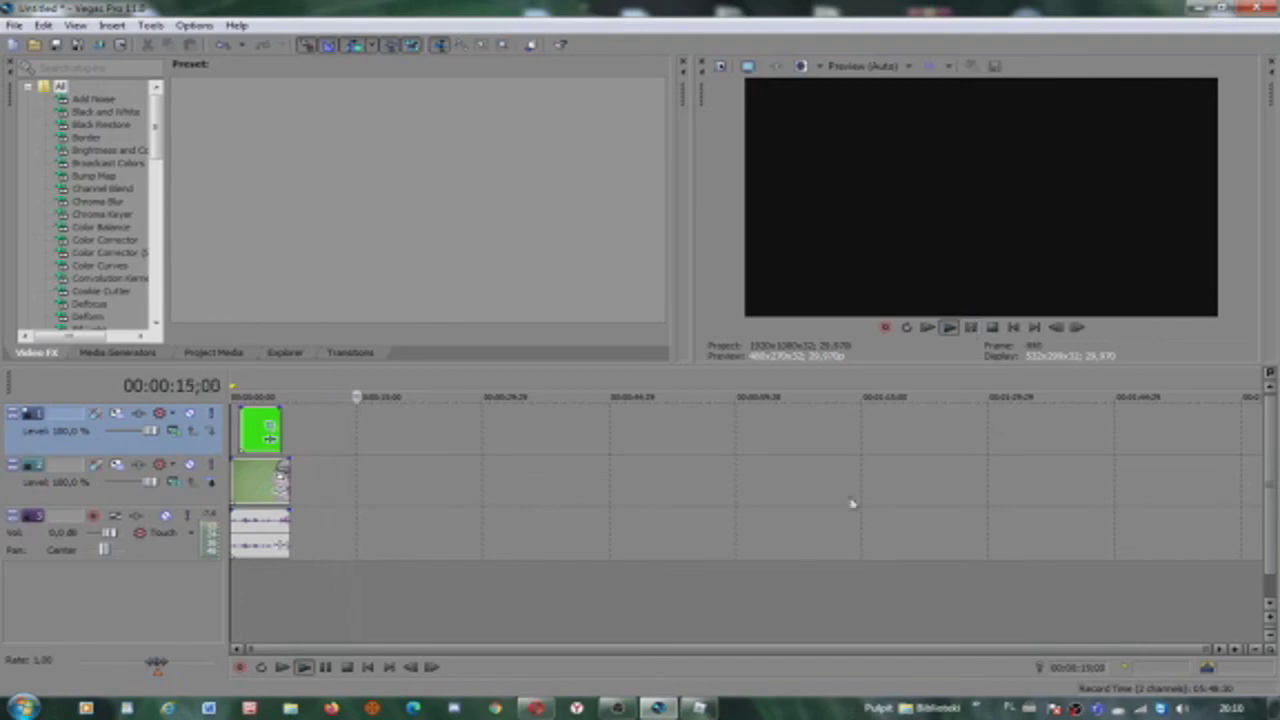
{"action": "left_click", "coordinate": [970, 327]}
- Add the new-subscriber notifications image to the top track after the green-screen clip, and shift both clips to the timeline start
{"action": "left_click_drag", "start_coordinate": [645, 8], "coordinate": [2, 250]}
{"action": "left_click_drag", "start_coordinate": [665, 115], "coordinate": [263, 440]}
{"action": "left_click", "coordinate": [581, 10]}
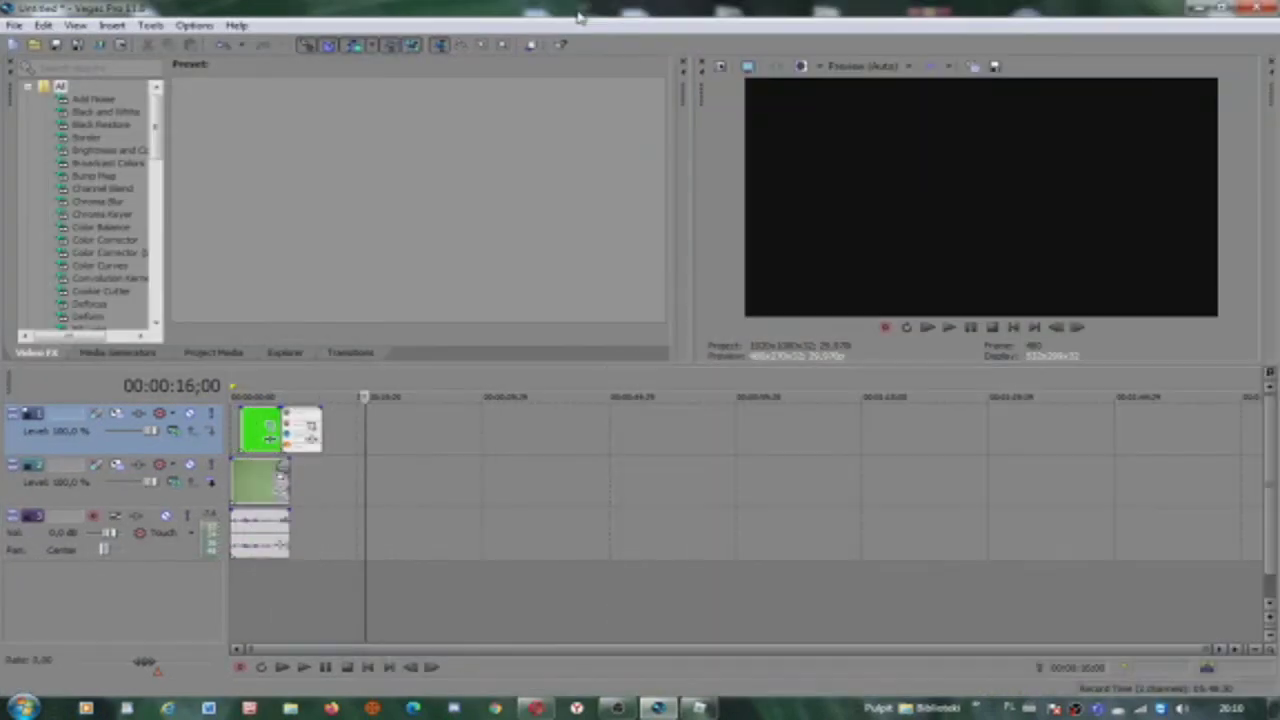
{"action": "left_click_drag", "start_coordinate": [268, 437], "coordinate": [260, 437]}
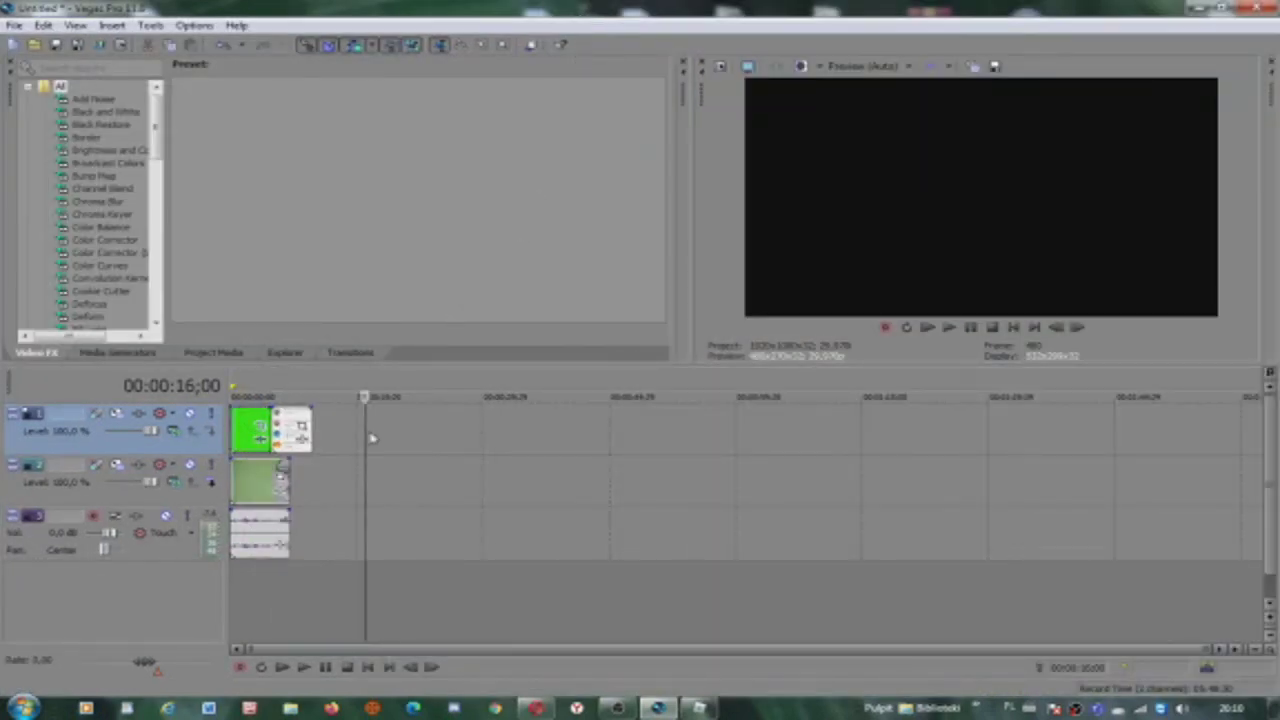
- Open Event Pan/Crop for the notifications image and enlarge its crop frame at the first keyframe to shrink the picture
{"action": "left_click", "coordinate": [283, 438]}
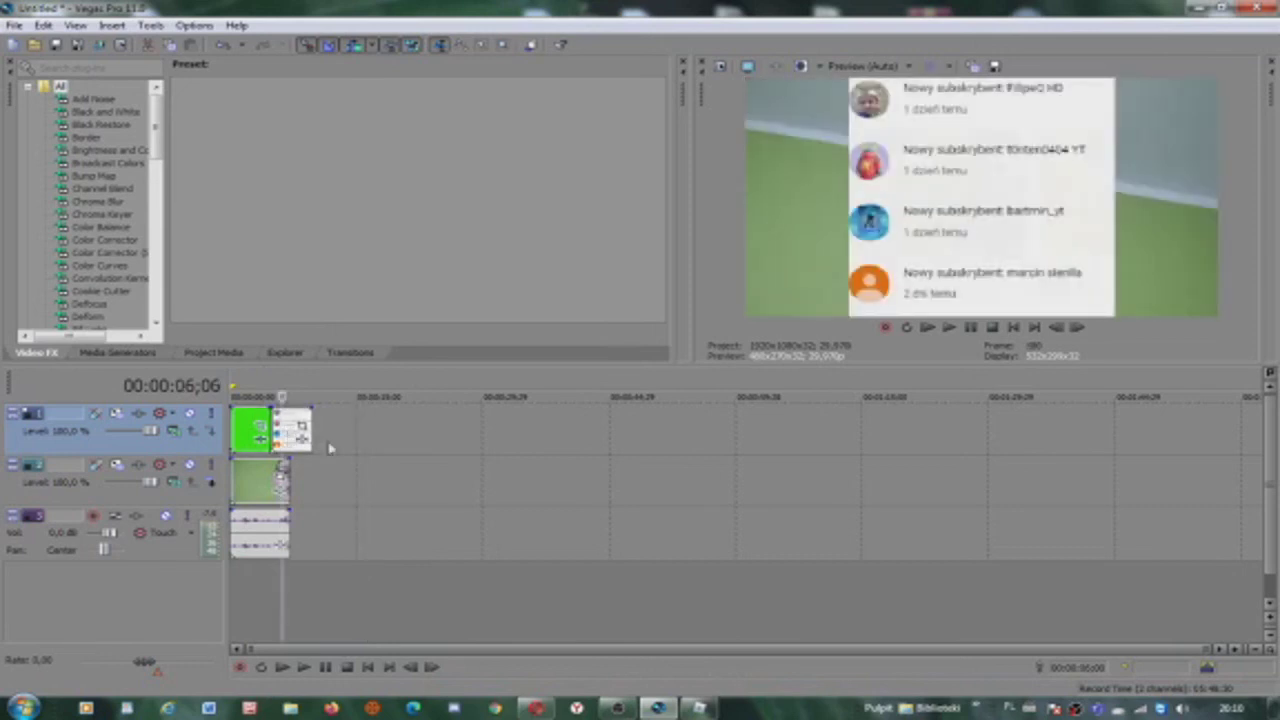
{"action": "right_click", "coordinate": [288, 428]}
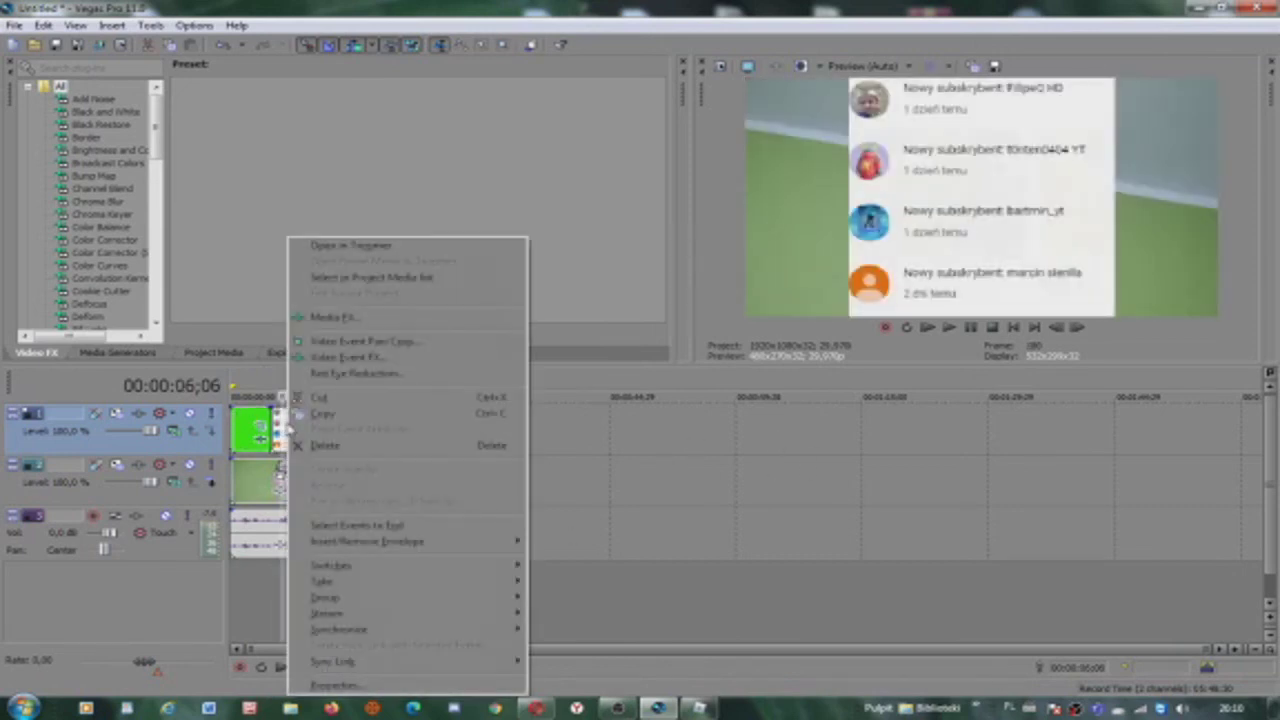
{"action": "left_click", "coordinate": [362, 341]}
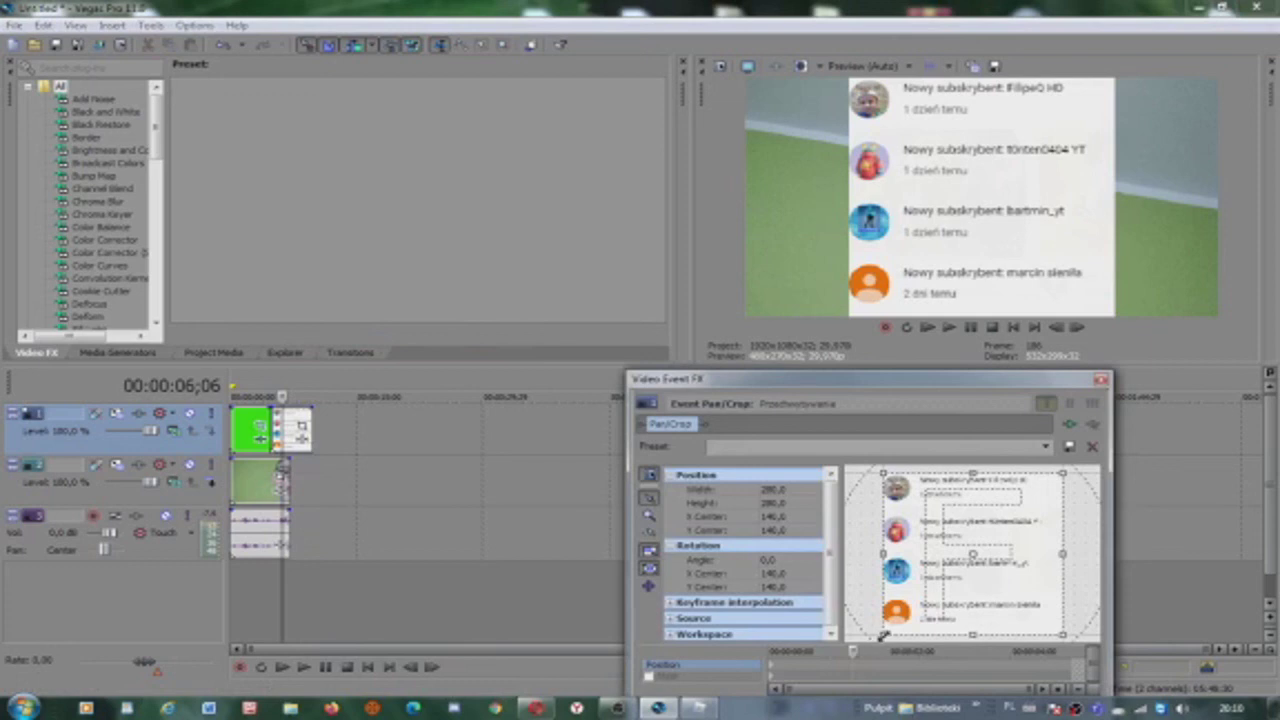
{"action": "left_click_drag", "start_coordinate": [810, 384], "coordinate": [793, 316]}
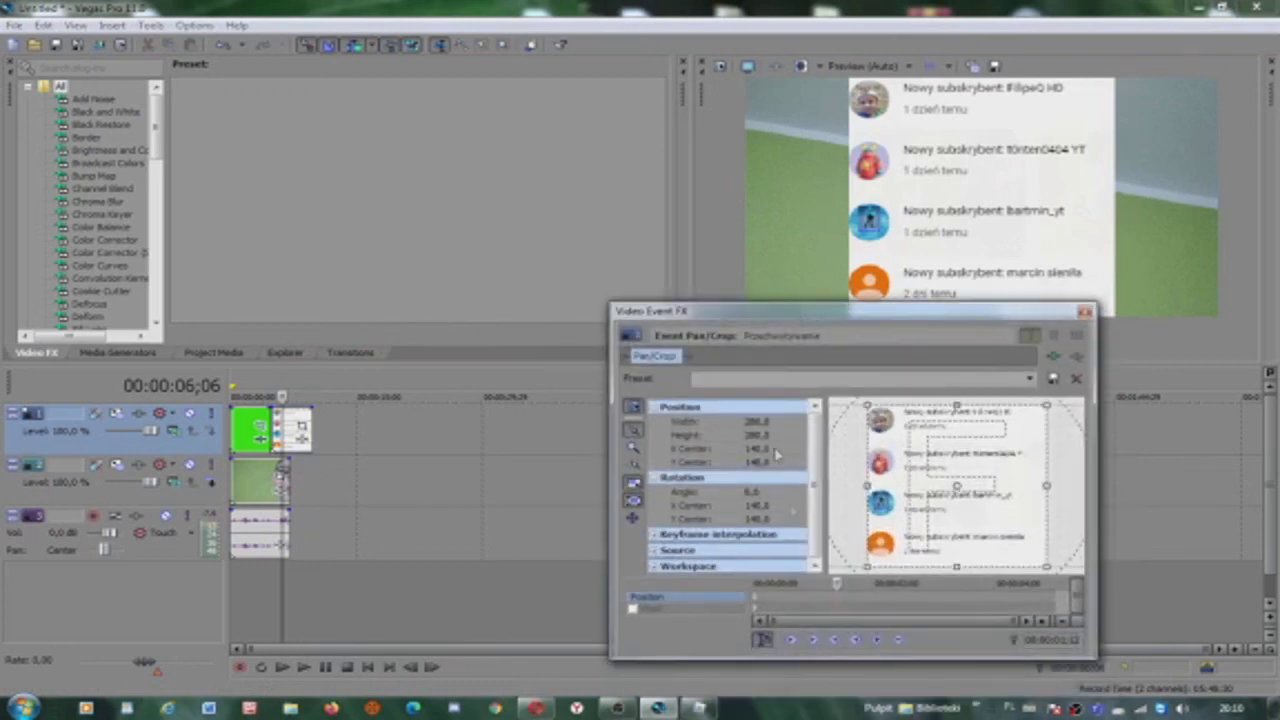
{"action": "left_click_drag", "start_coordinate": [835, 582], "coordinate": [764, 583]}
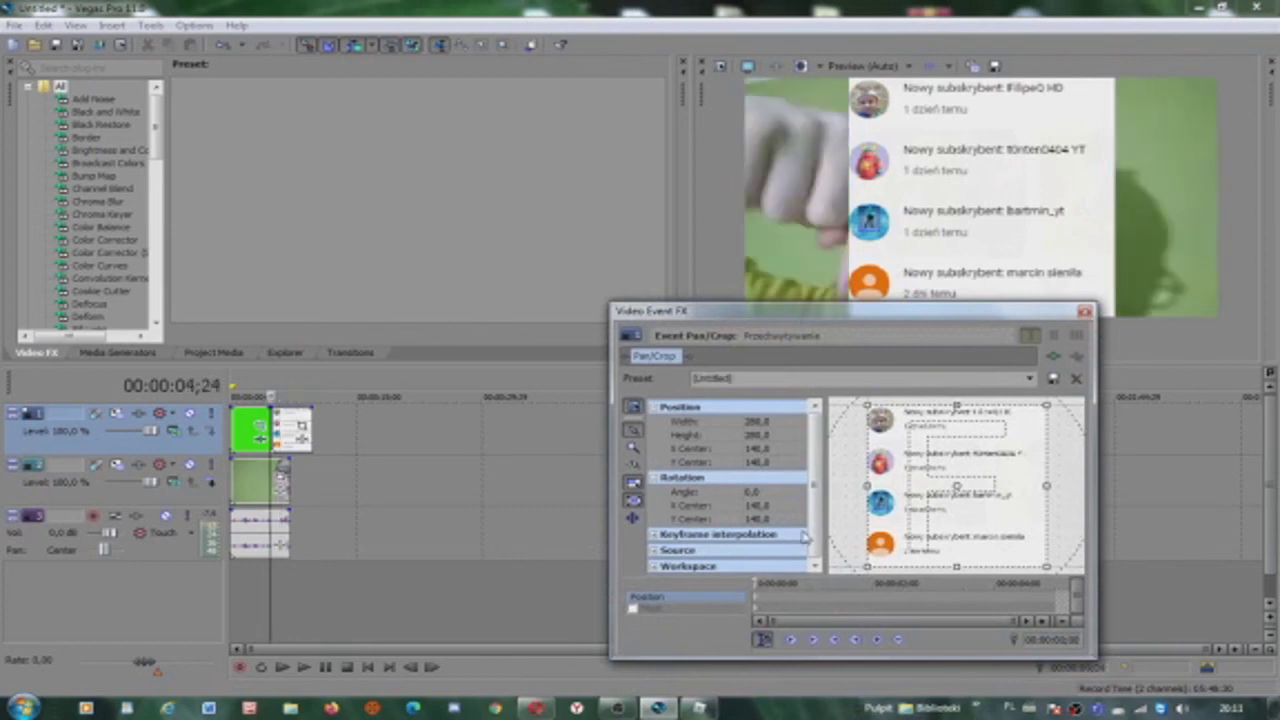
{"action": "left_click_drag", "start_coordinate": [866, 566], "coordinate": [822, 604]}
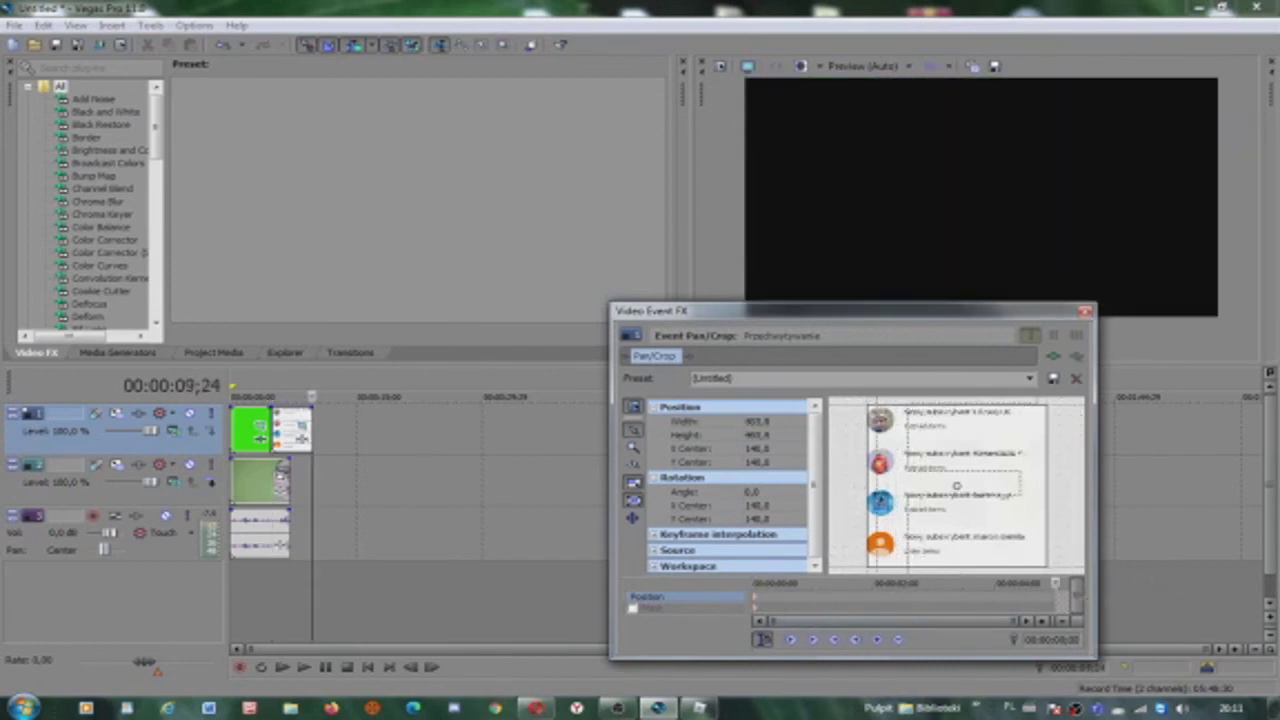
- At 00:00:04;24 of the image's pan/crop animation, center the crop frame at about X 180, Y 44 and make it smaller
{"action": "left_click", "coordinate": [1056, 583]}
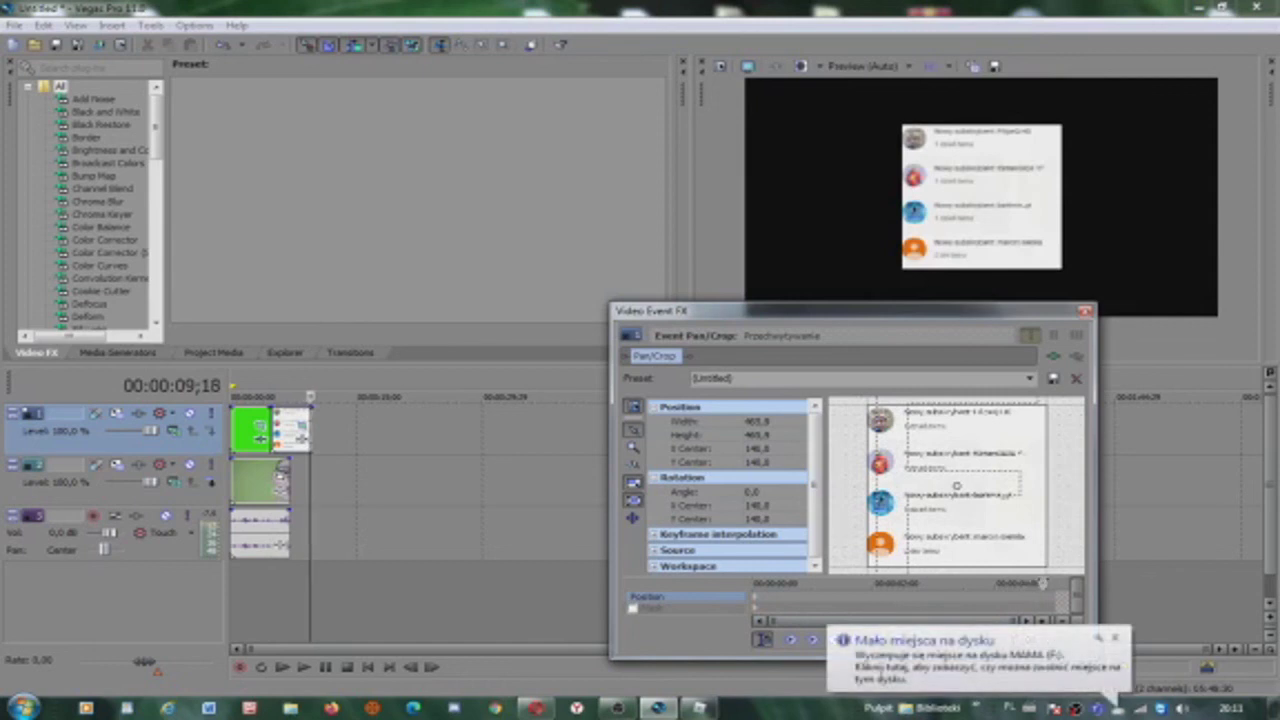
{"action": "left_click_drag", "start_coordinate": [894, 557], "coordinate": [937, 491]}
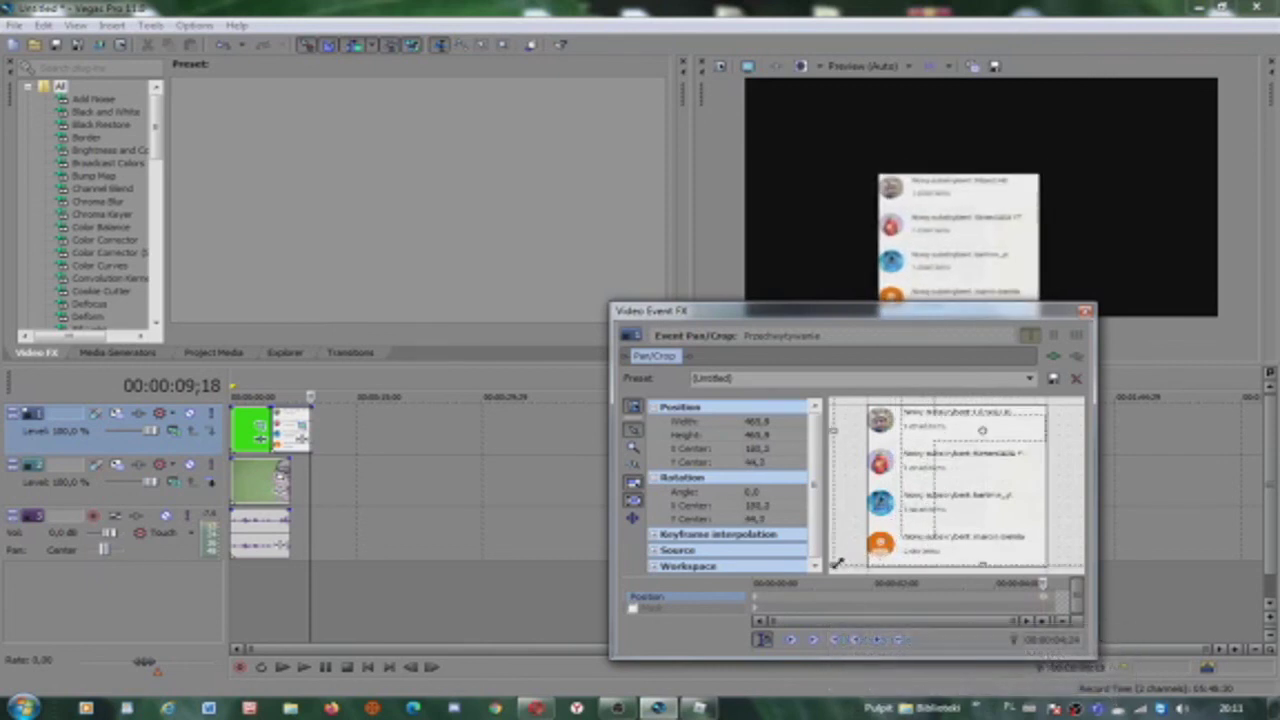
{"action": "left_click_drag", "start_coordinate": [836, 562], "coordinate": [905, 515]}
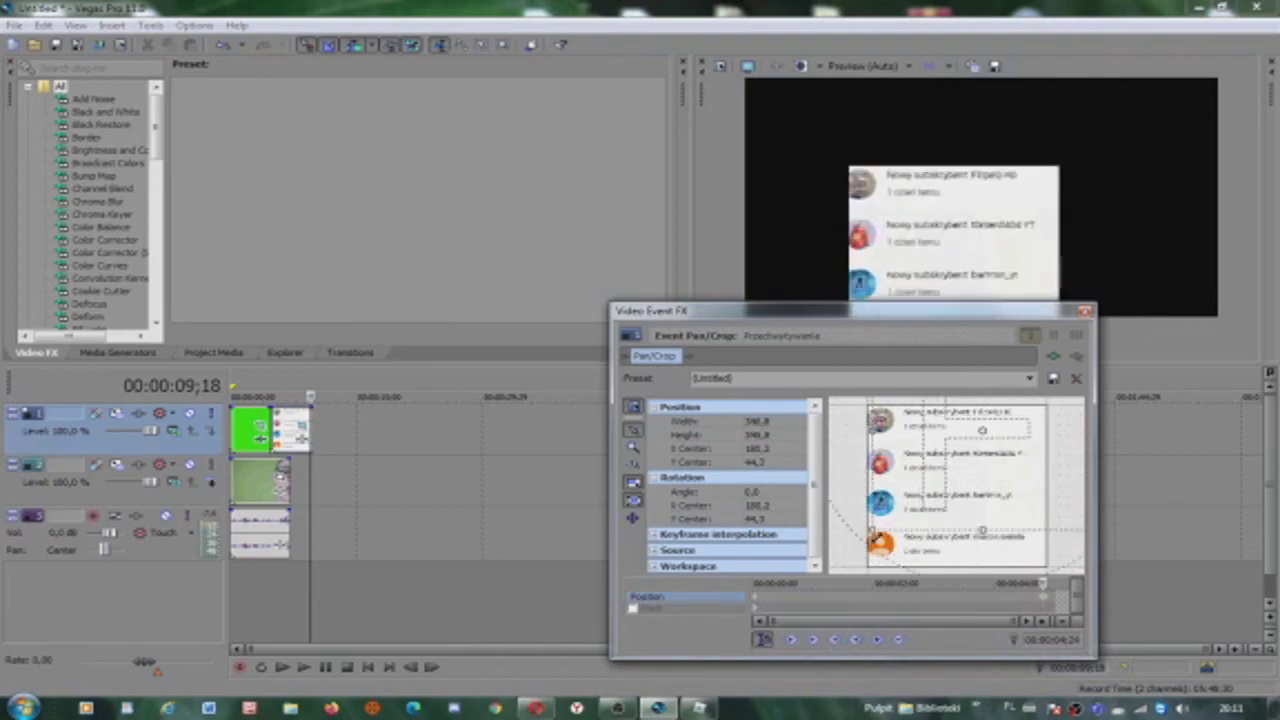